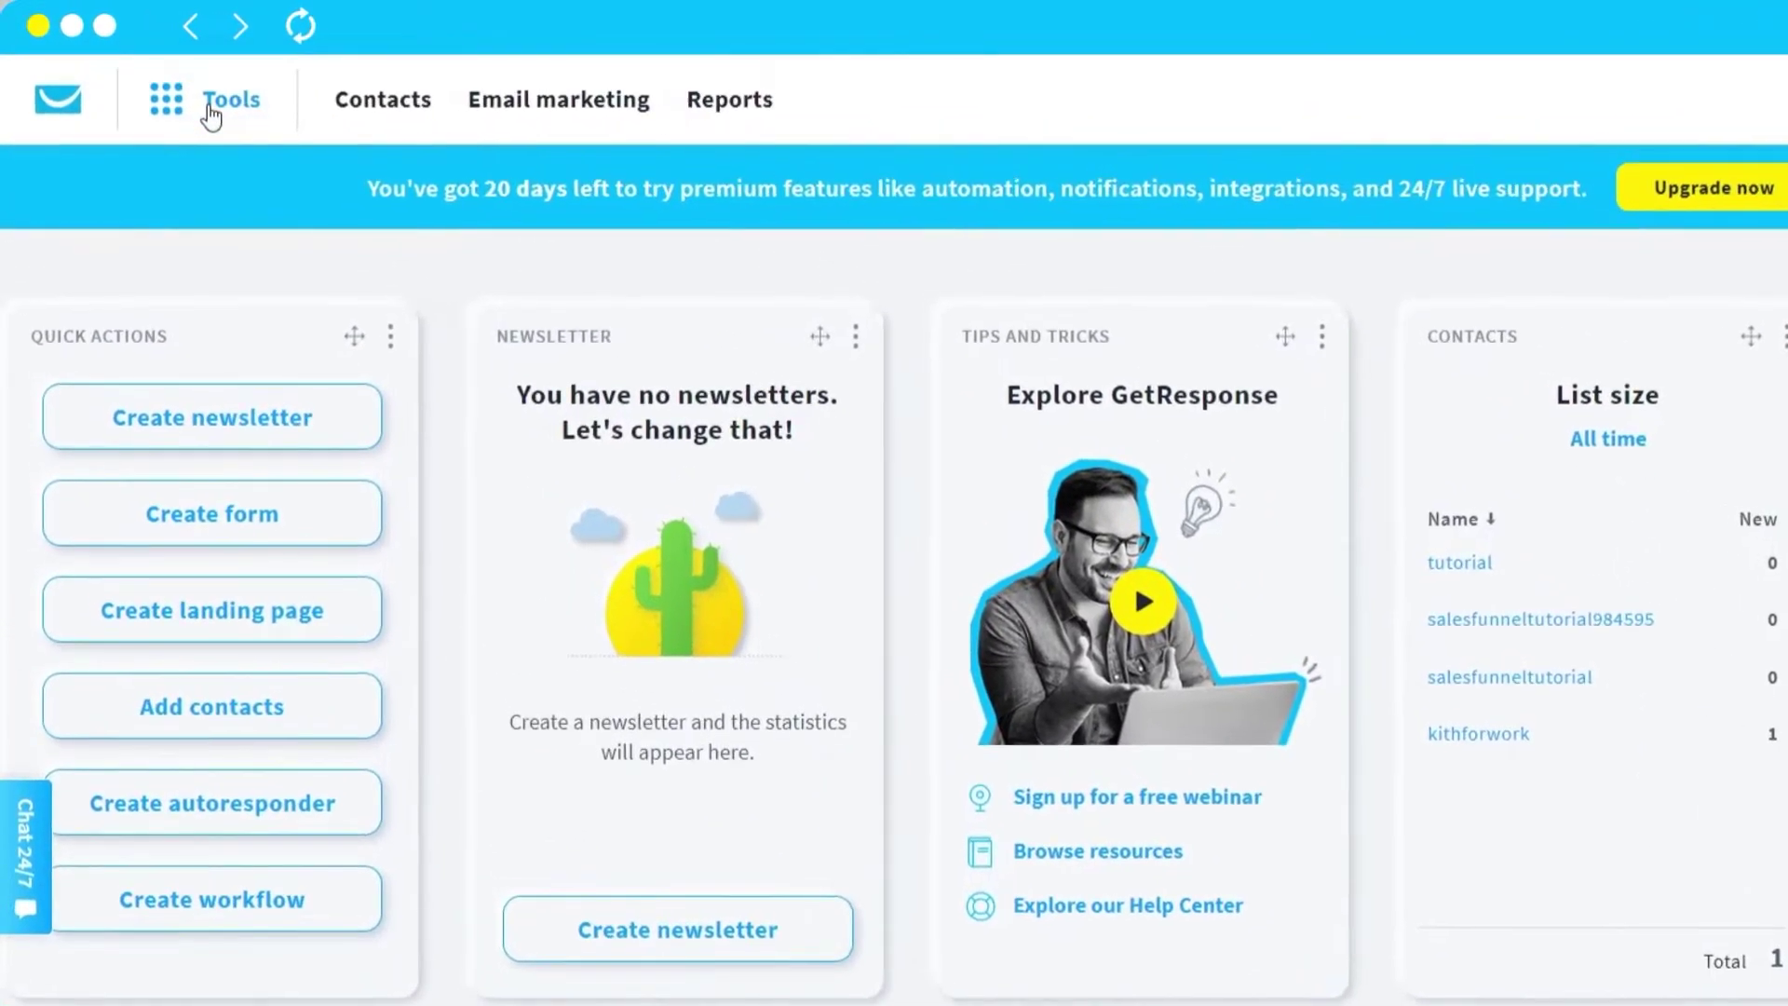
# - Open the Website Builder from the dashboard
pyautogui.click(212, 114)
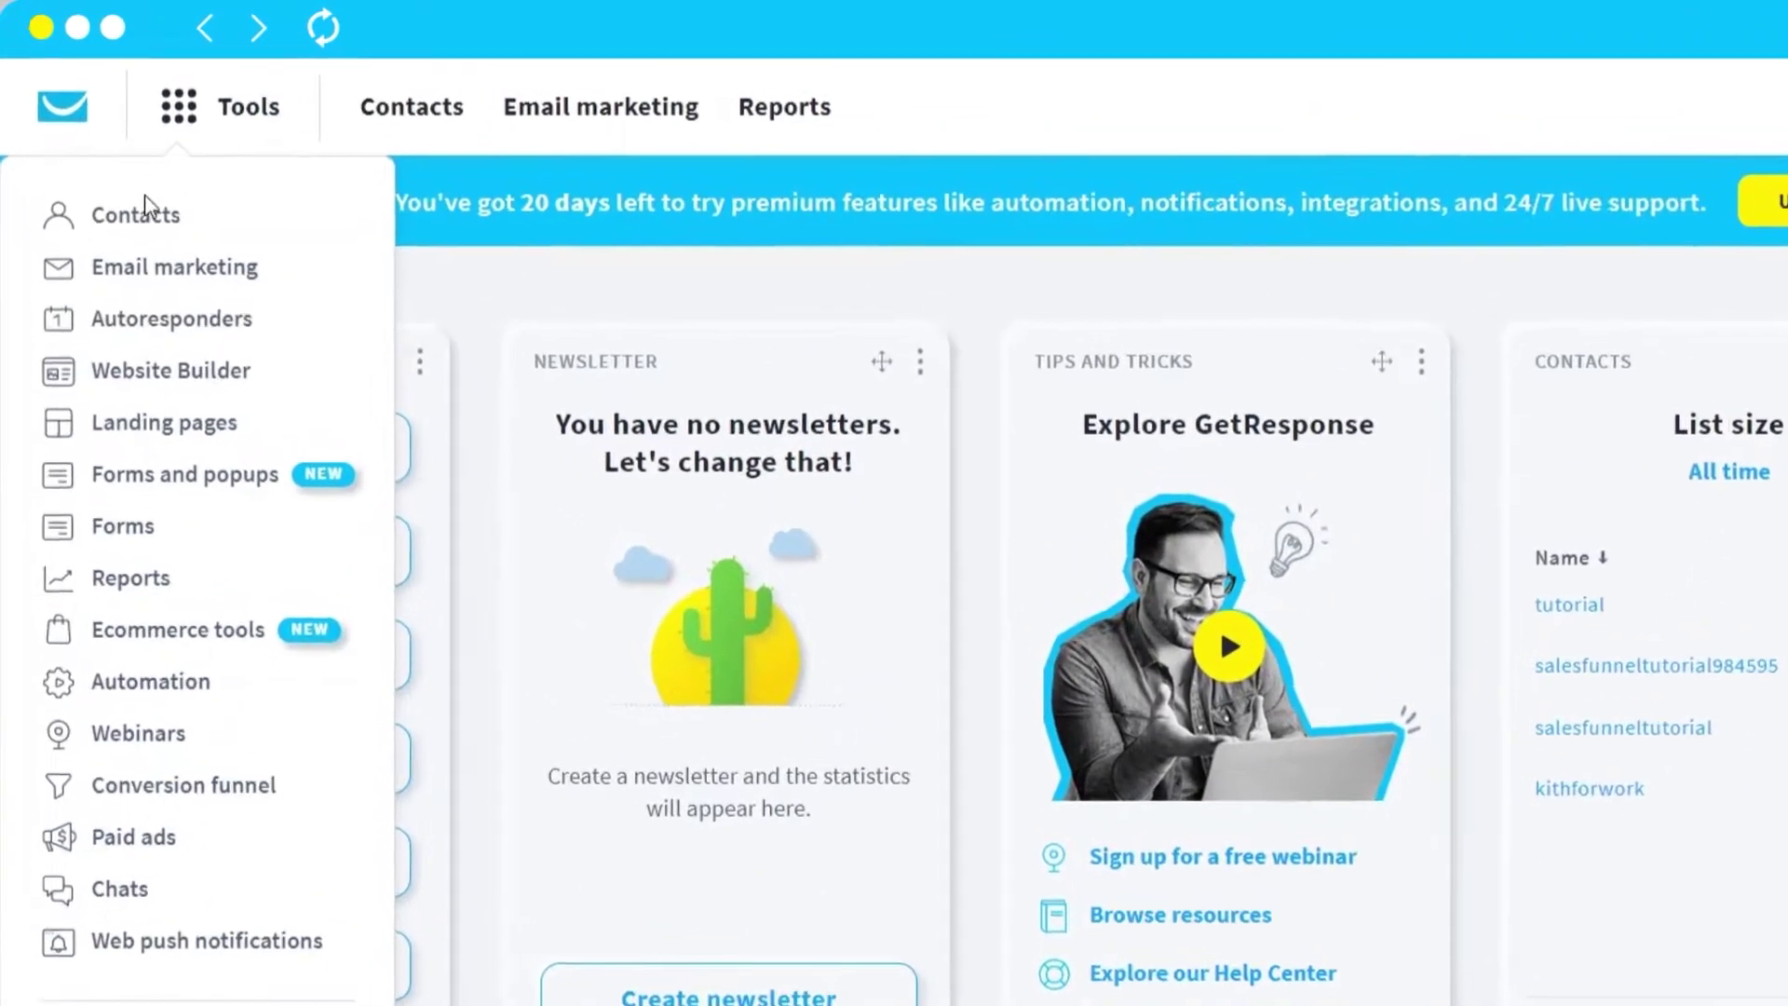
pyautogui.click(163, 342)
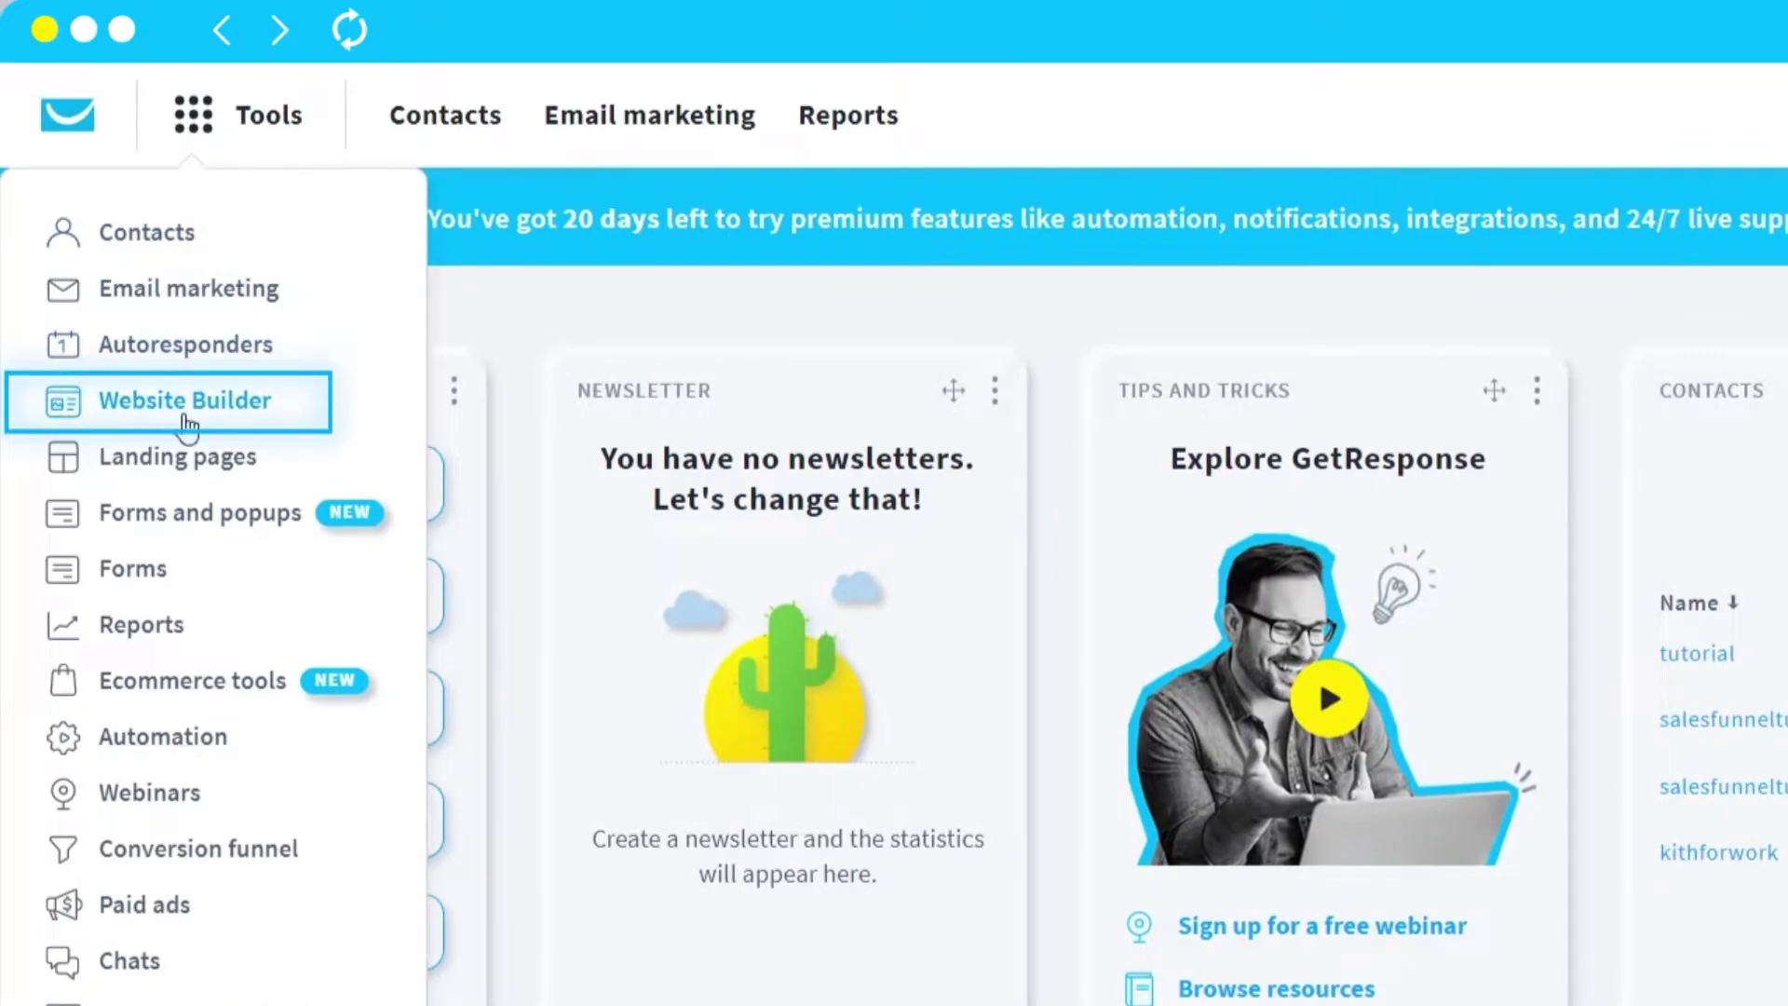
pyautogui.click(183, 403)
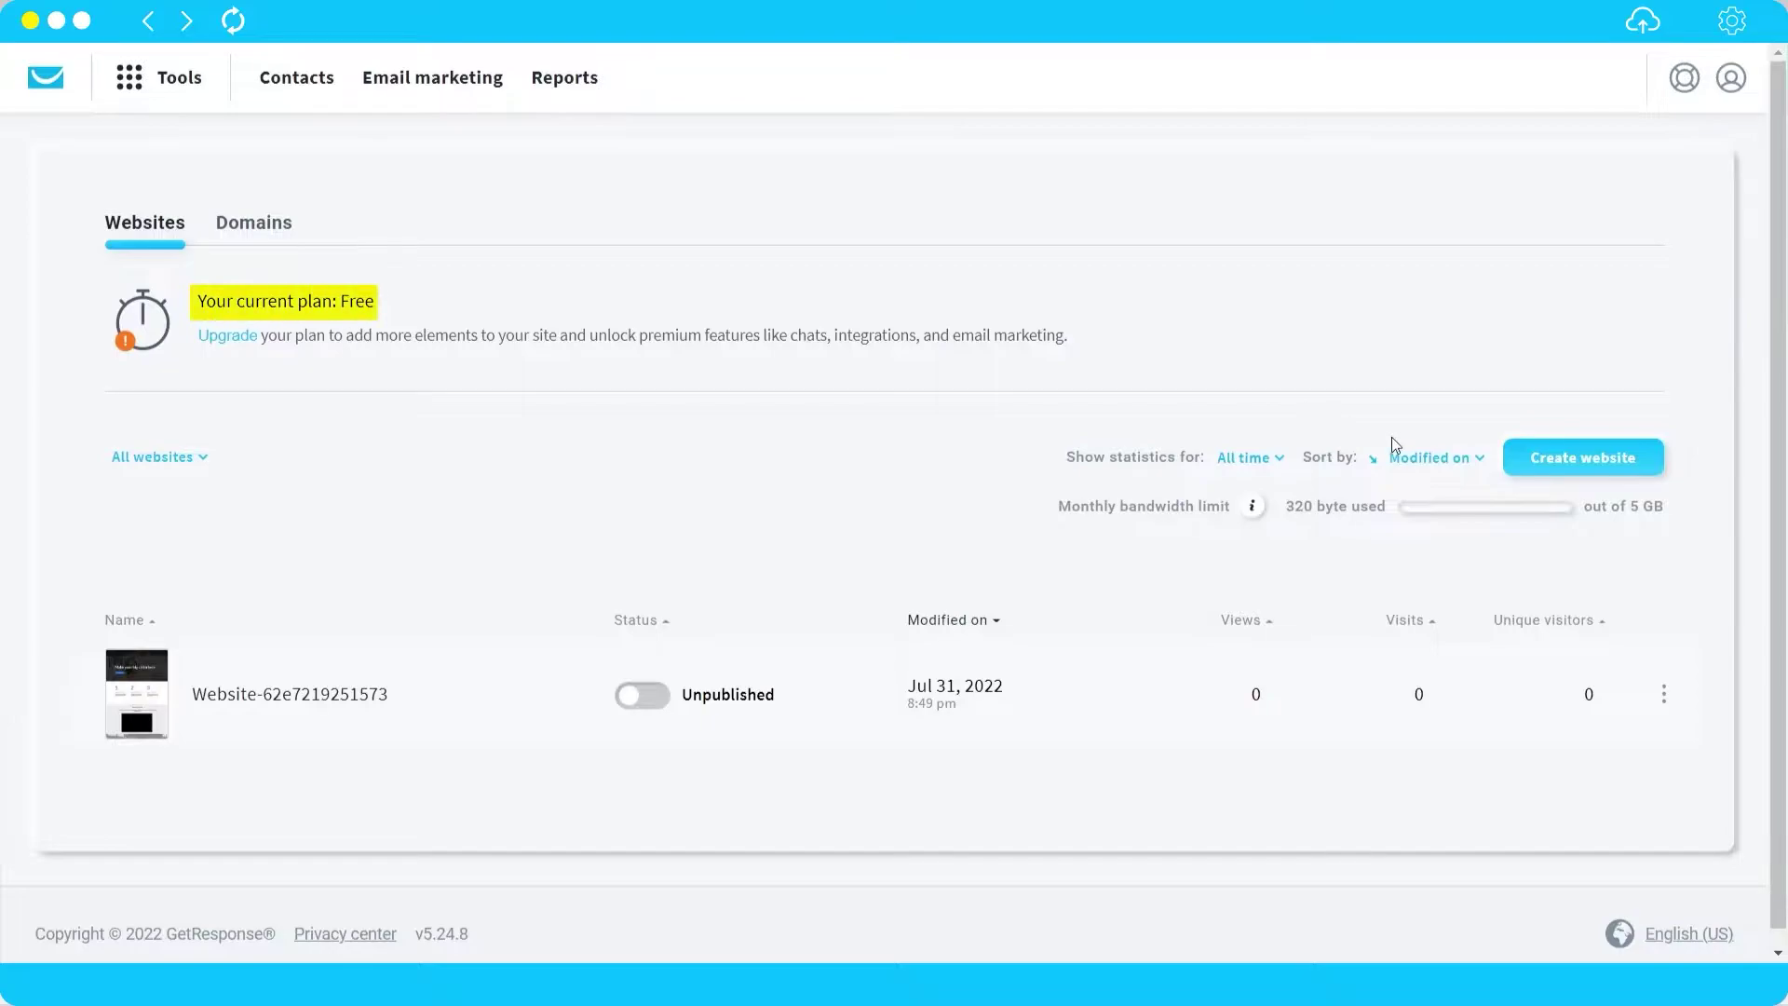
# - Create a new website and choose to build it from a ready-made template
pyautogui.click(1550, 437)
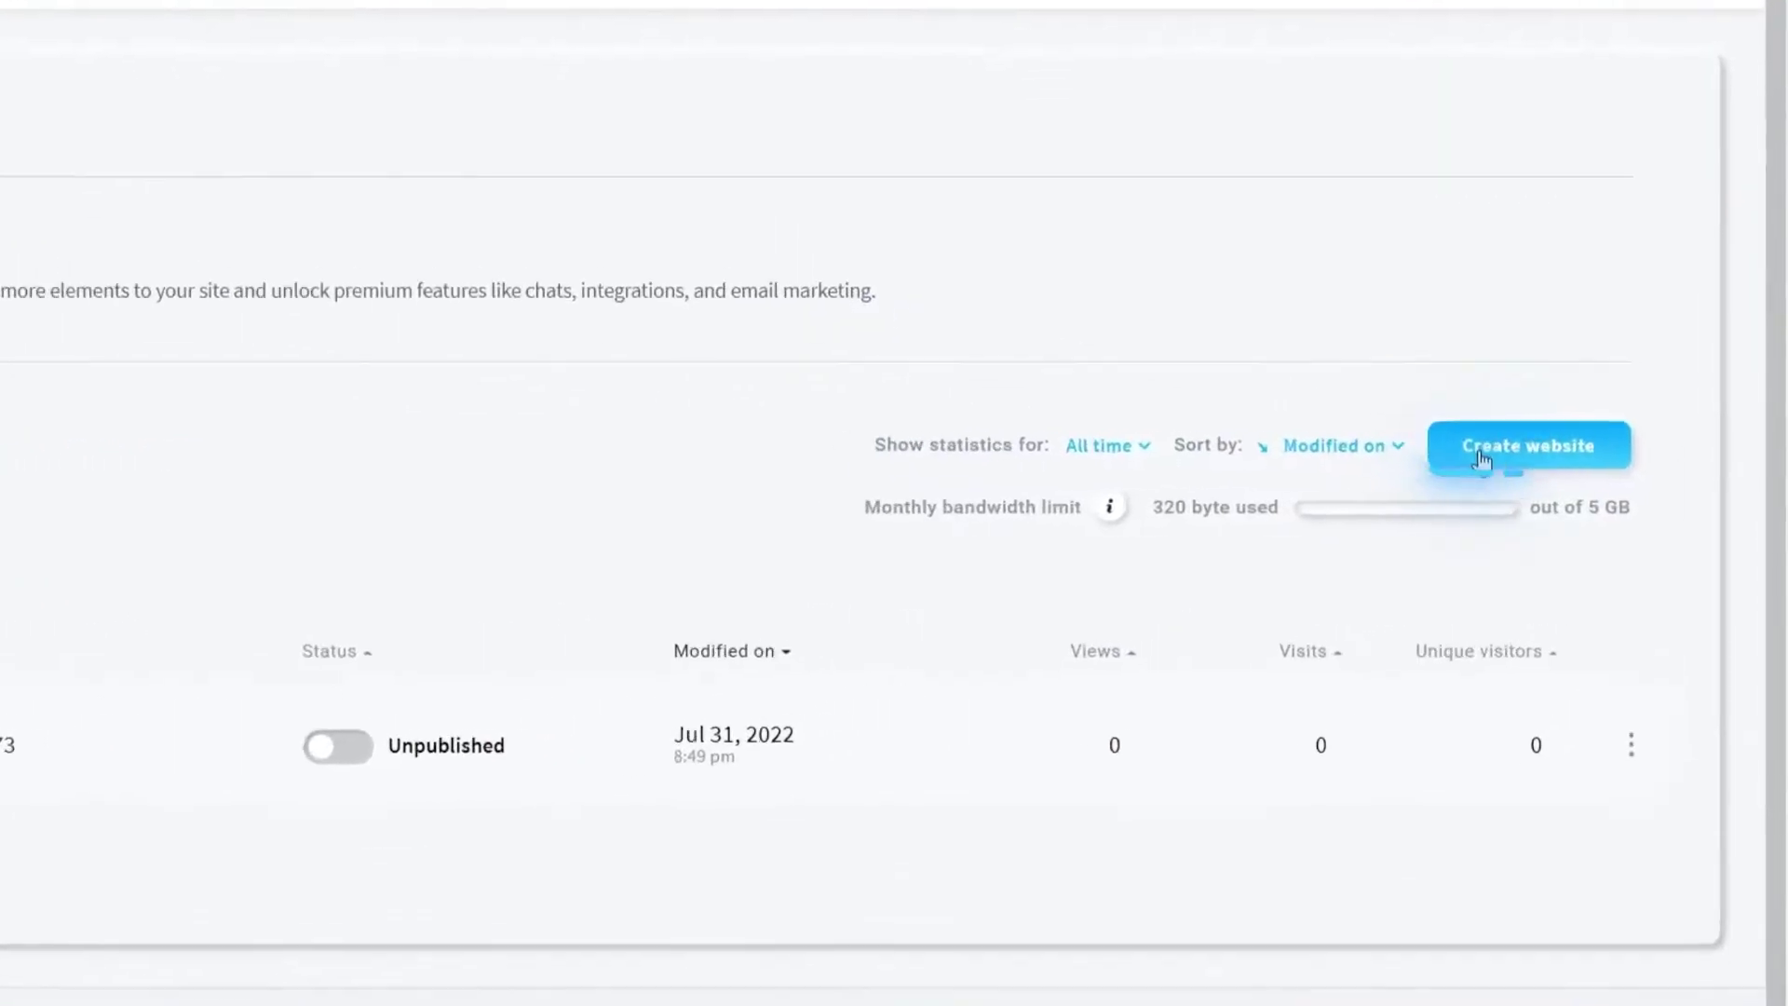
pyautogui.click(1449, 457)
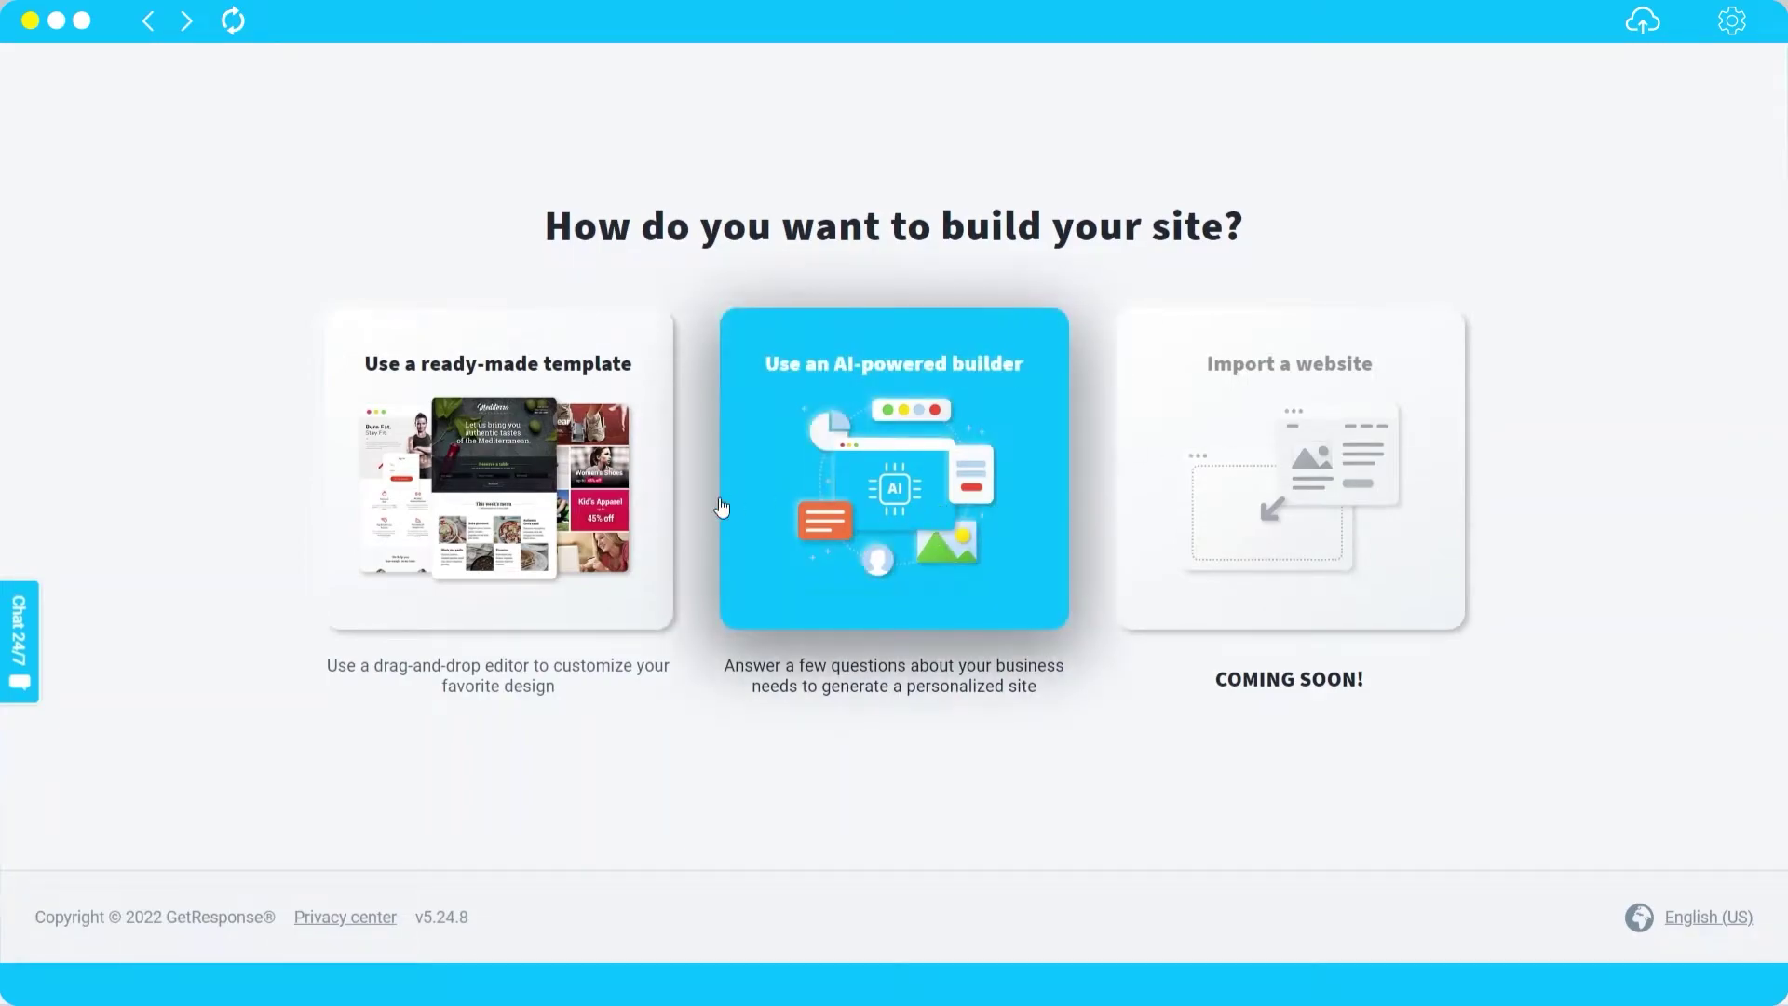
pyautogui.click(575, 504)
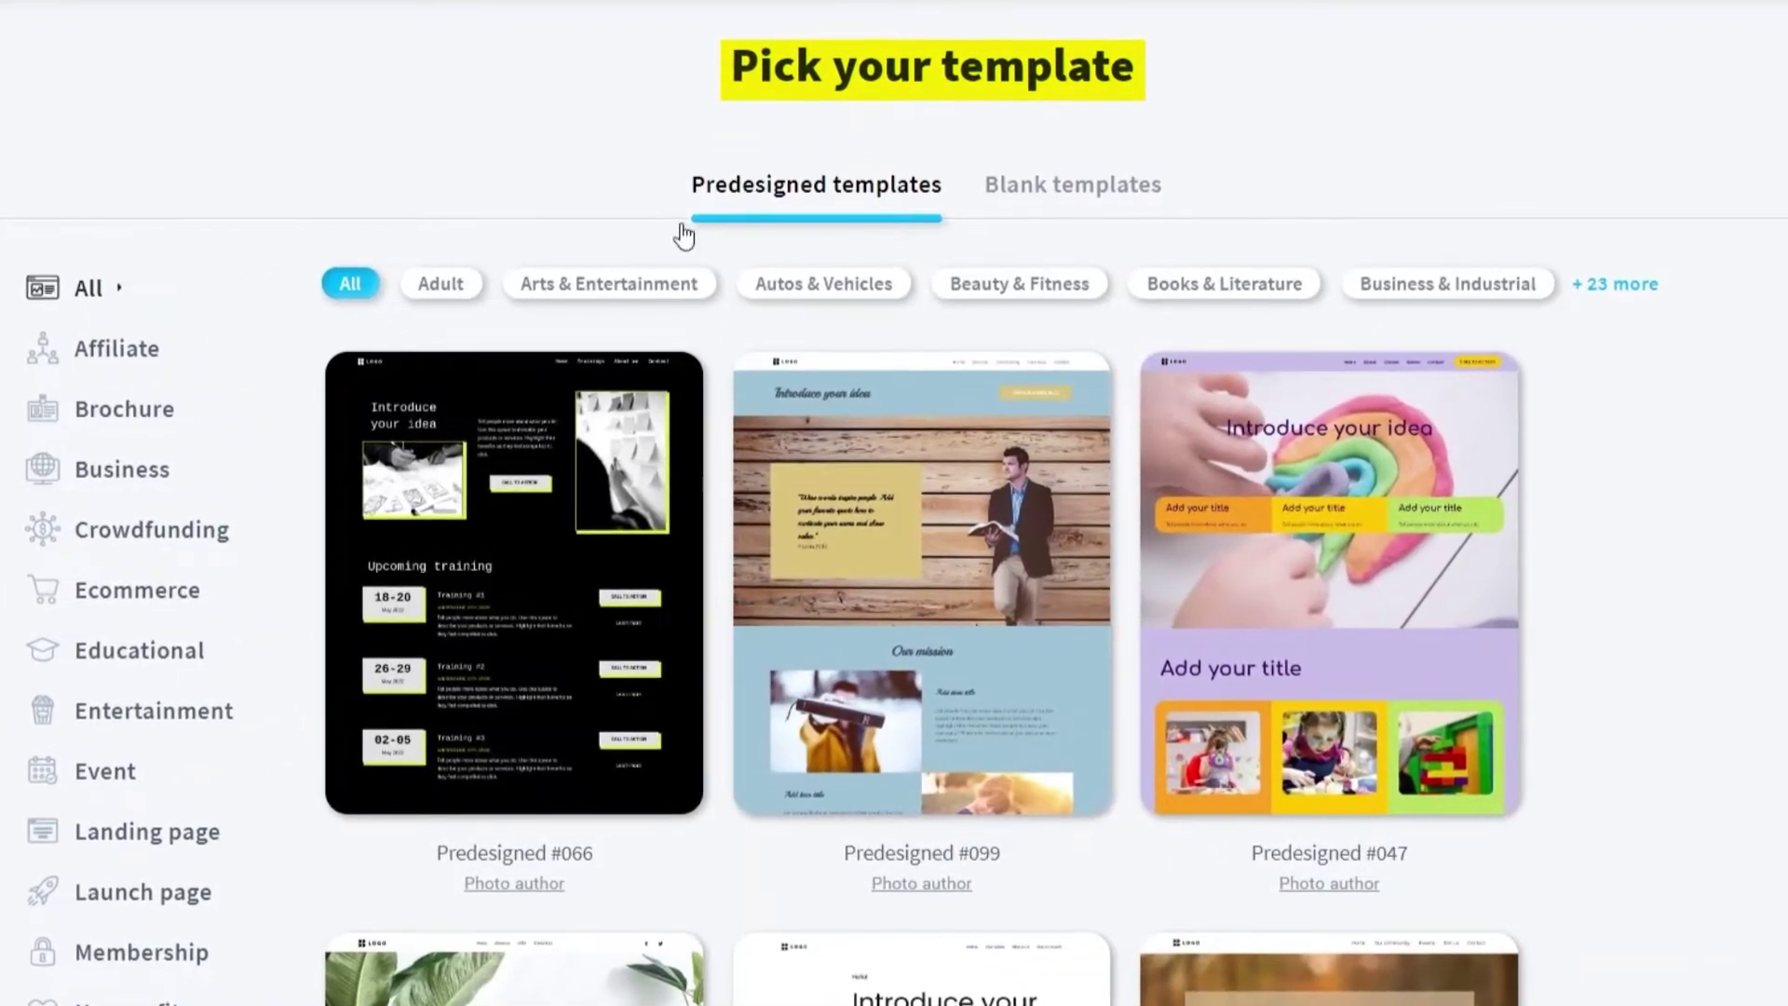
# - Switch to the blank templates and look through the available layouts, from Blank template #6 to #0
pyautogui.moveTo(836, 376)
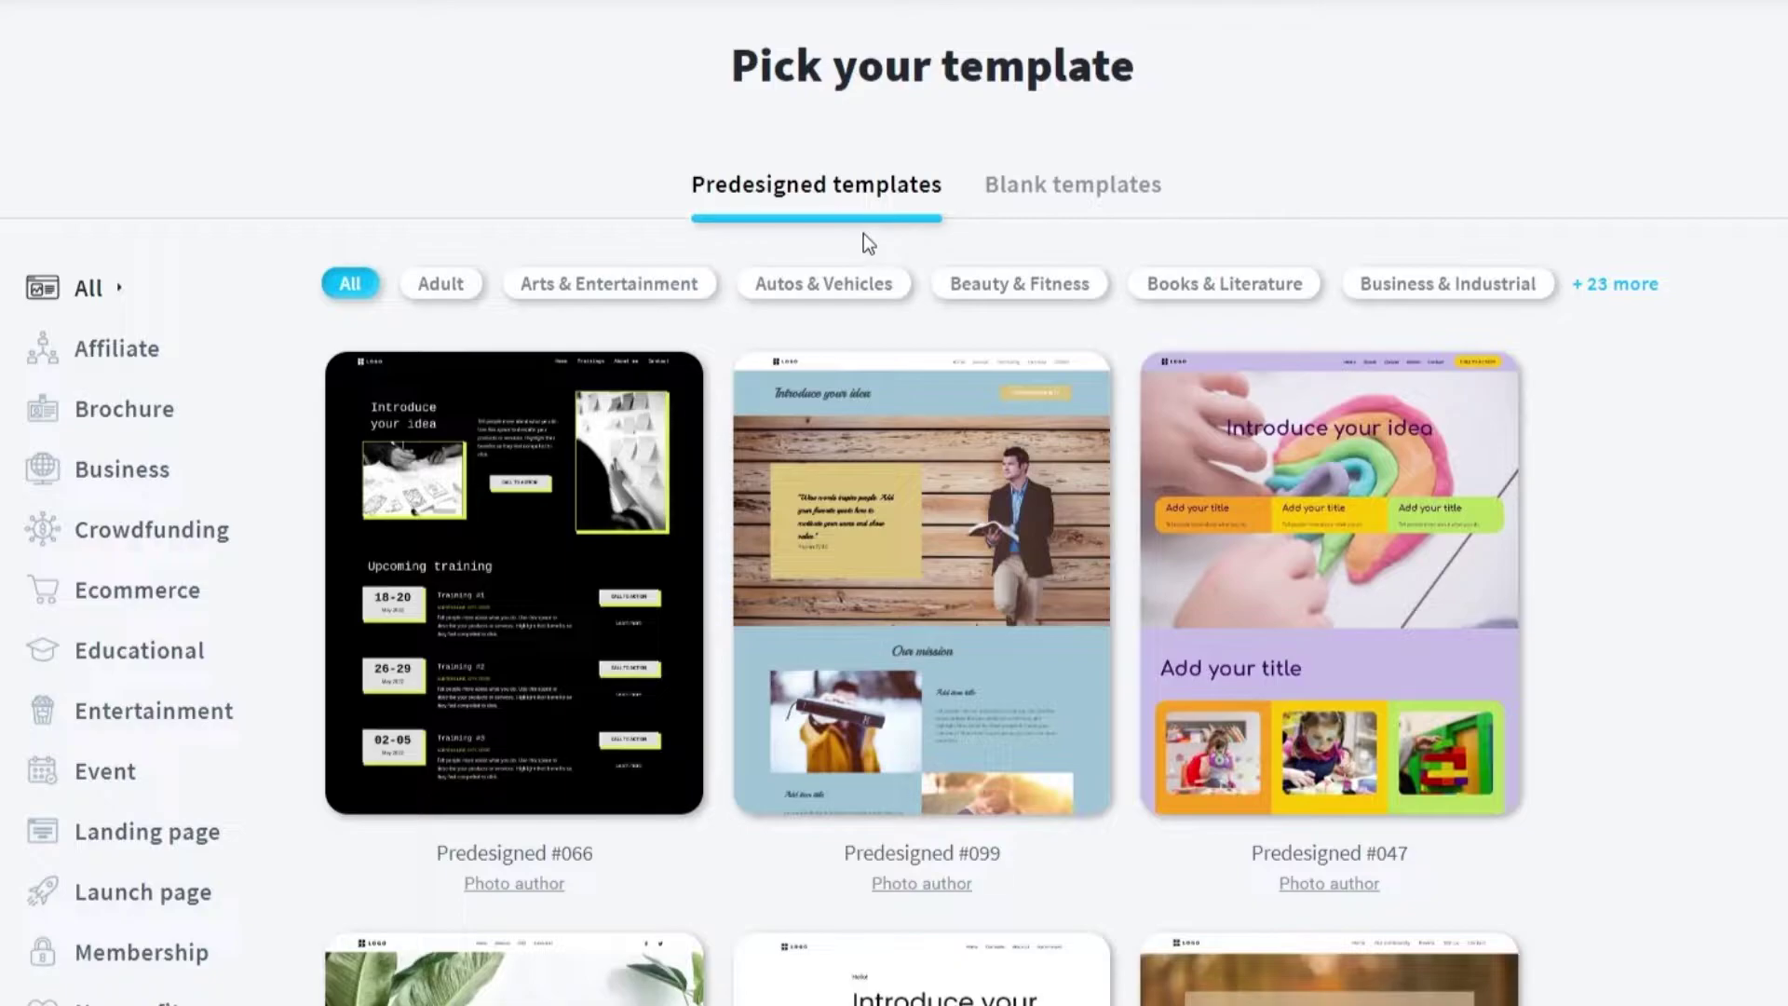
pyautogui.click(1094, 203)
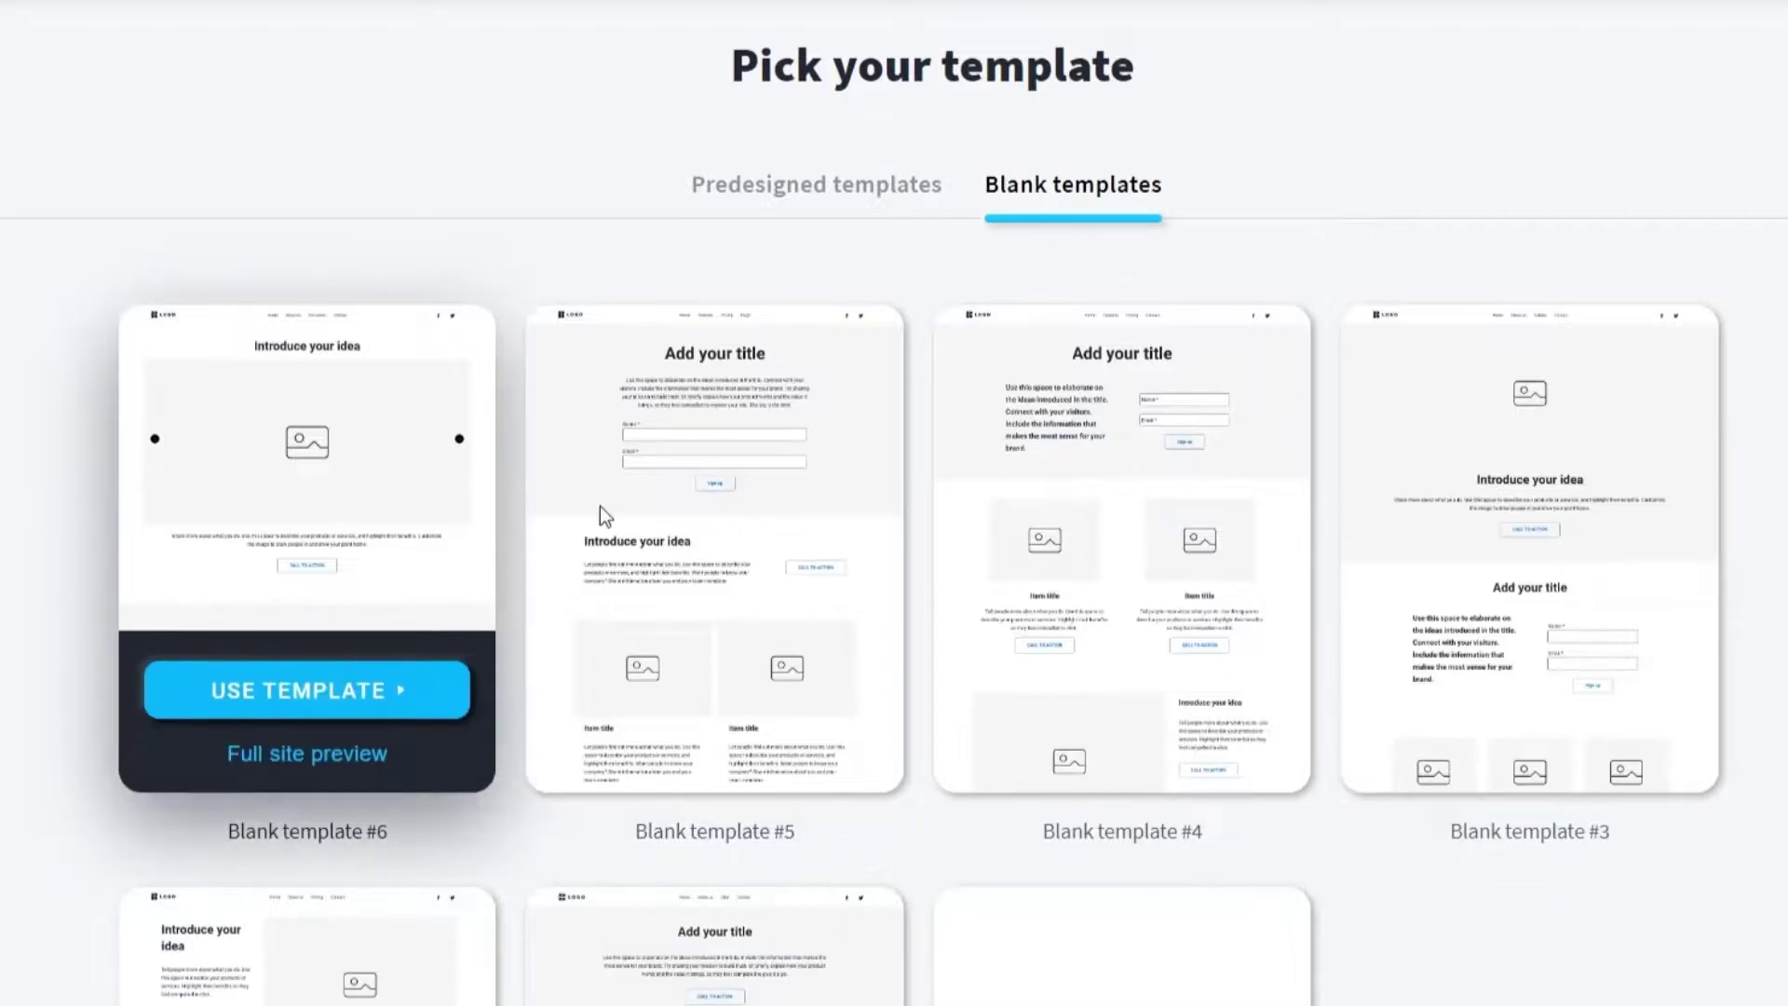
pyautogui.moveTo(1470, 540)
pyautogui.scroll(-4, 1486, 494)
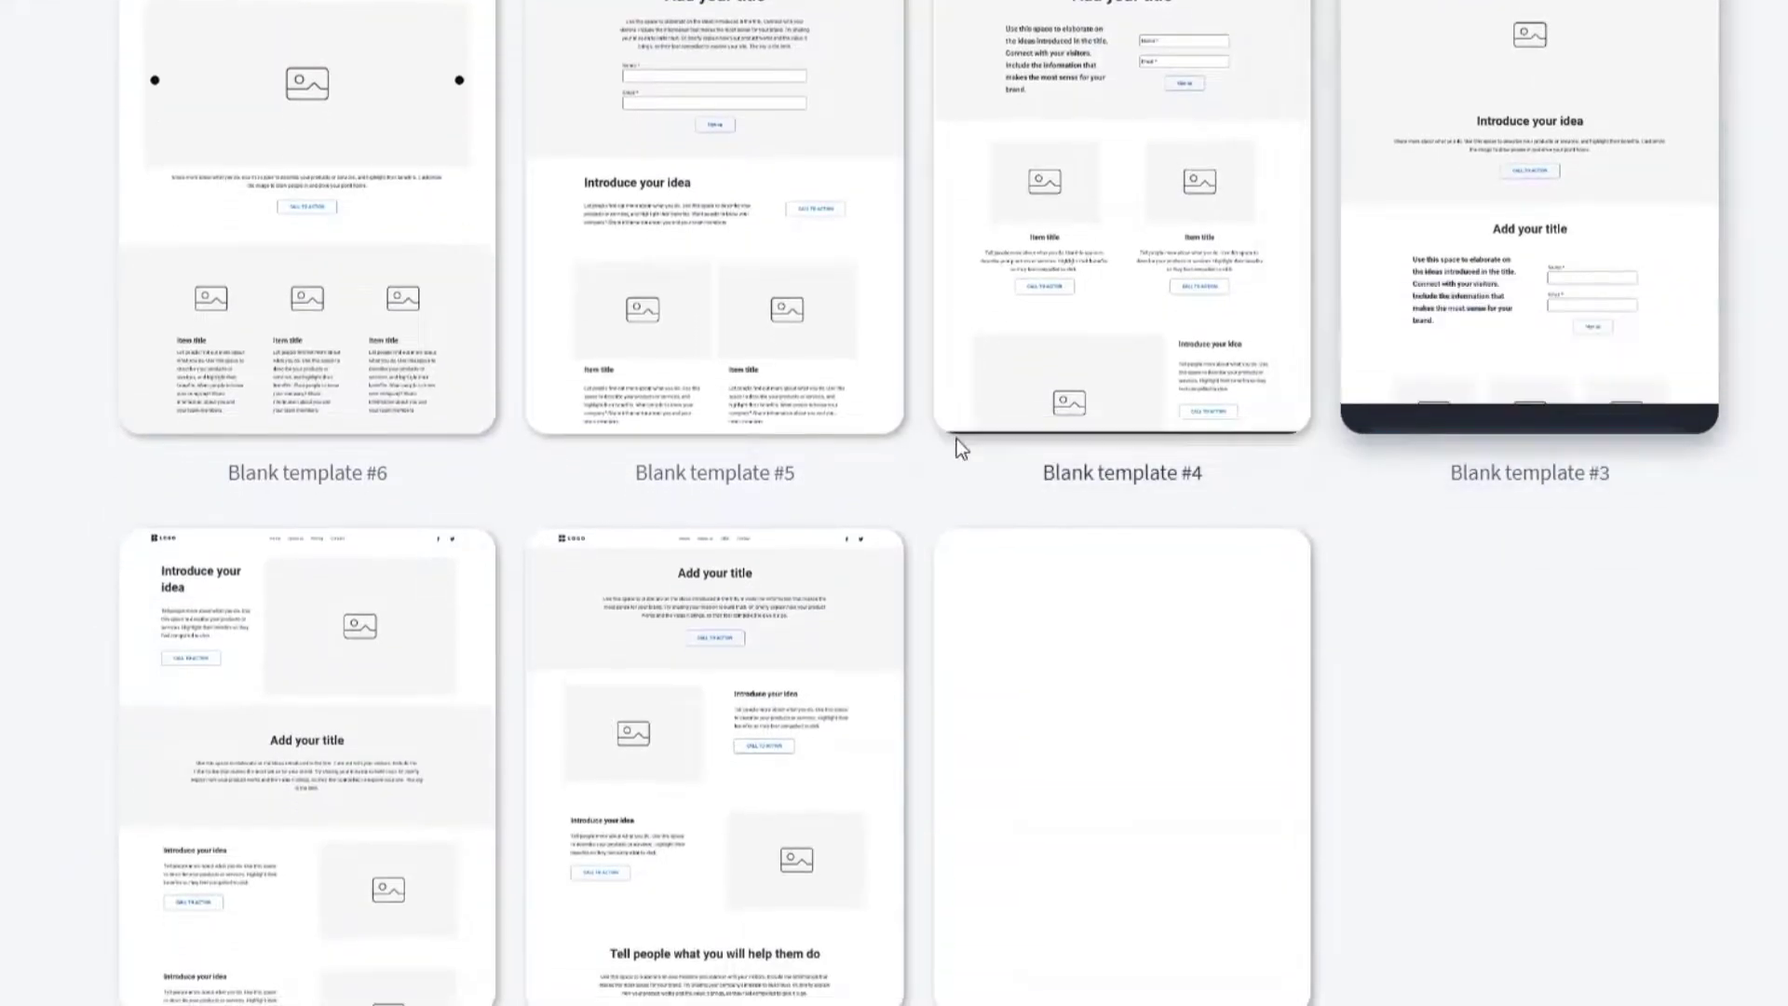
pyautogui.scroll(-3, 1025, 577)
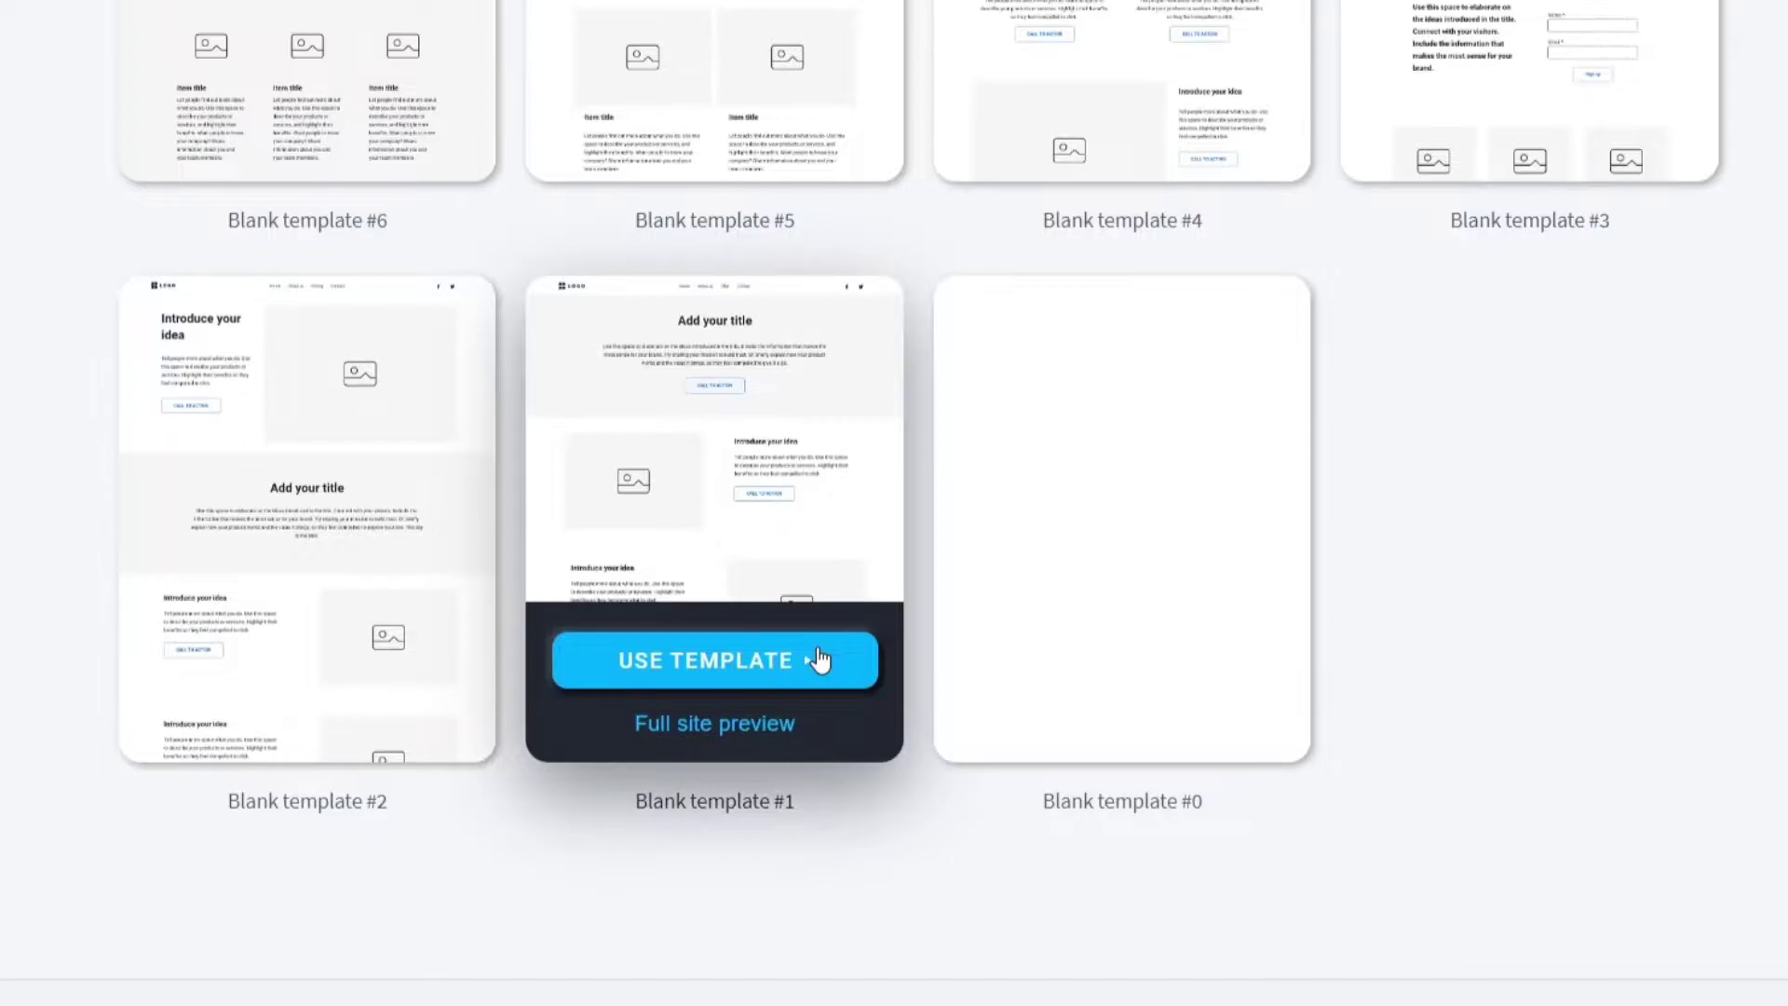
pyautogui.moveTo(934, 643)
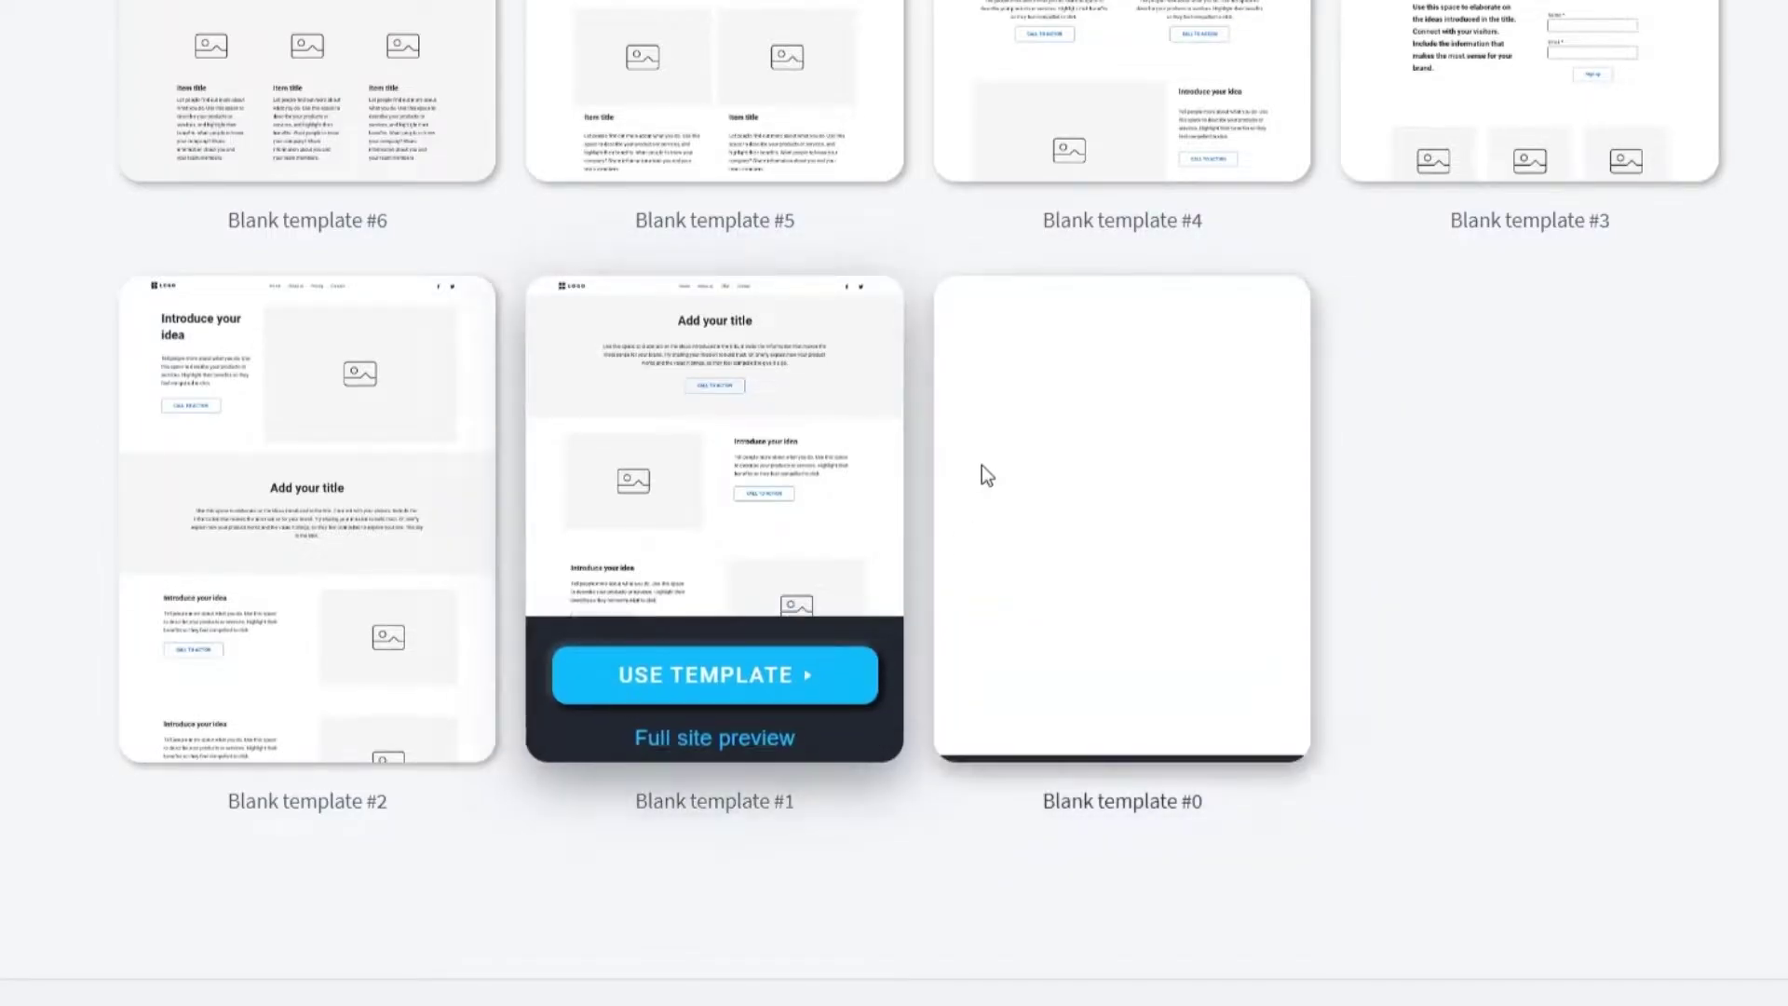
pyautogui.scroll(5, 983, 464)
pyautogui.scroll(-4, 1024, 522)
pyautogui.moveTo(1220, 737)
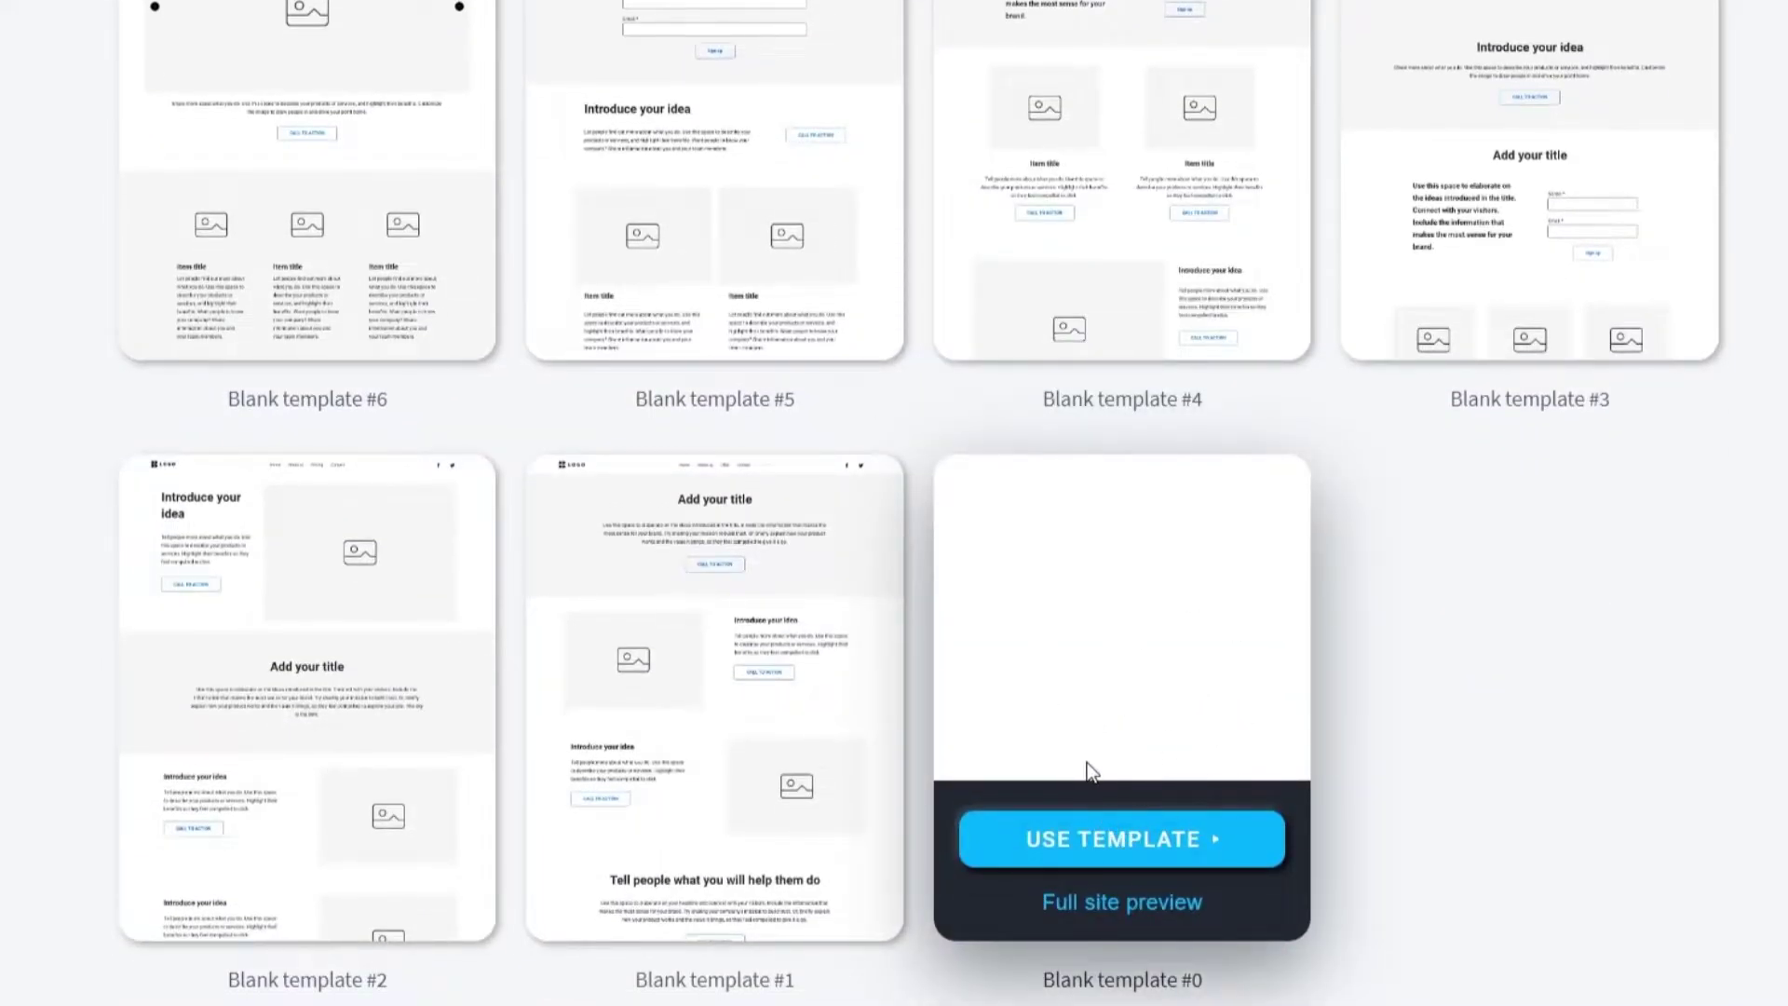
pyautogui.scroll(5, 1091, 772)
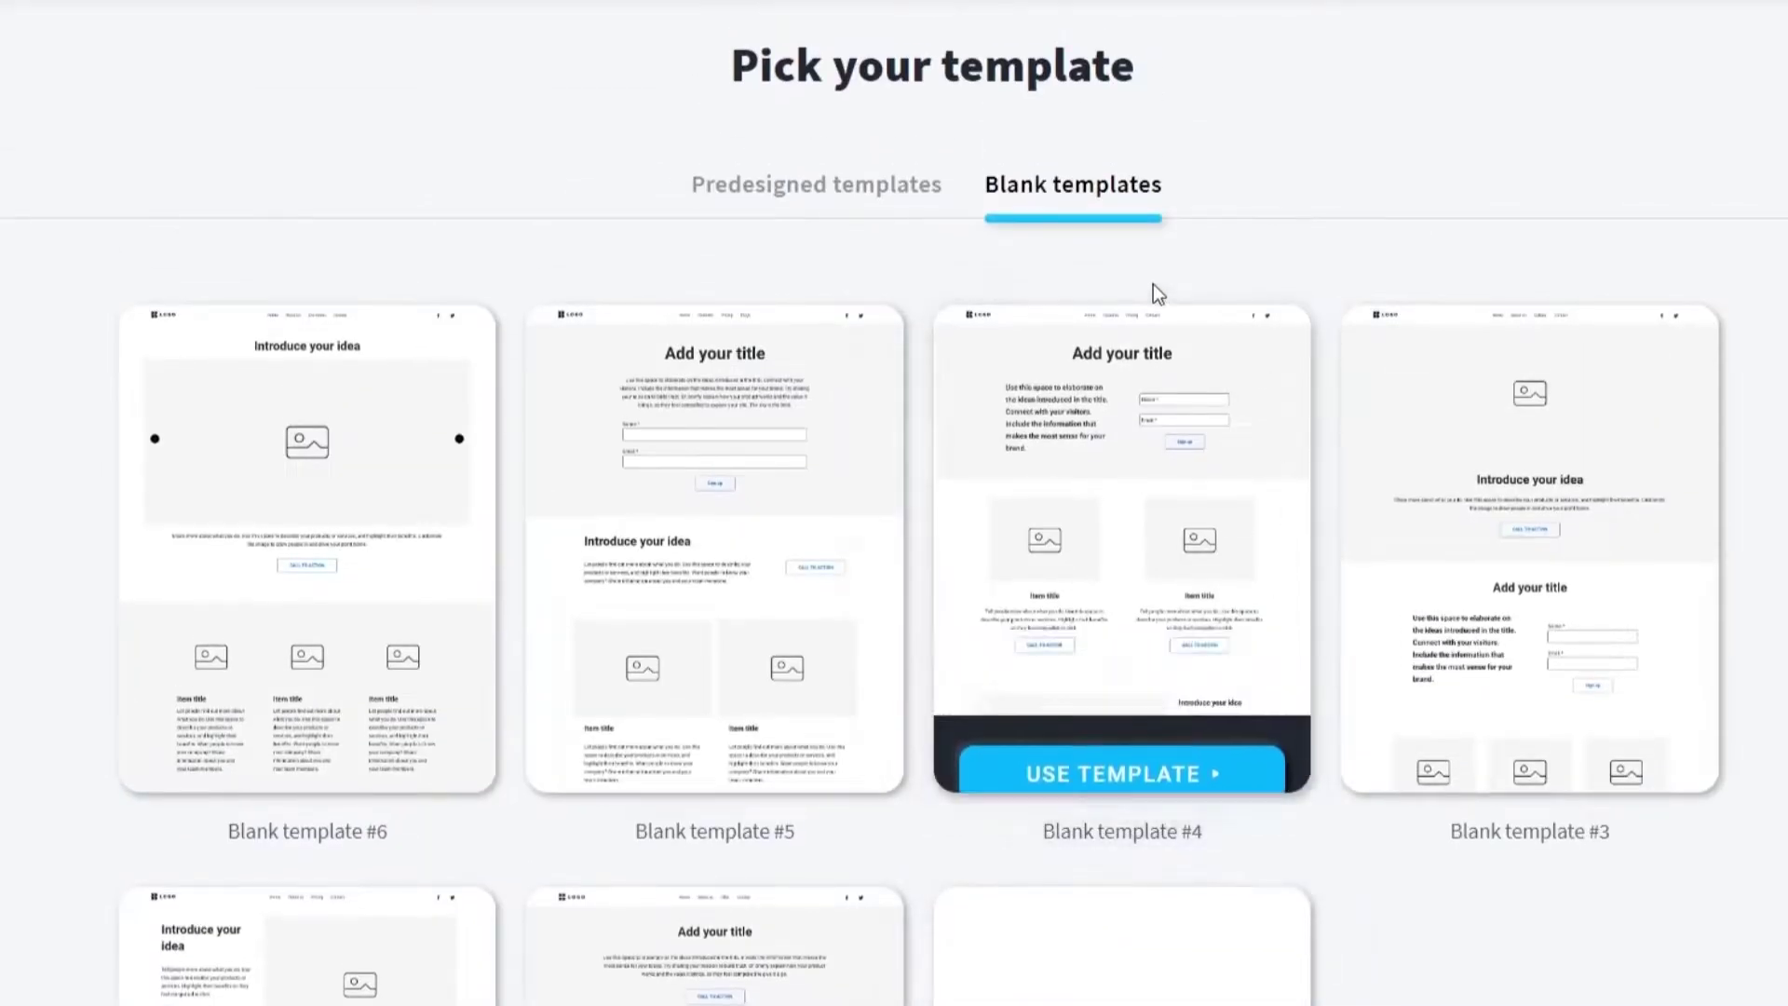
# - Return to the predesigned templates and look over the complete collection
pyautogui.click(803, 208)
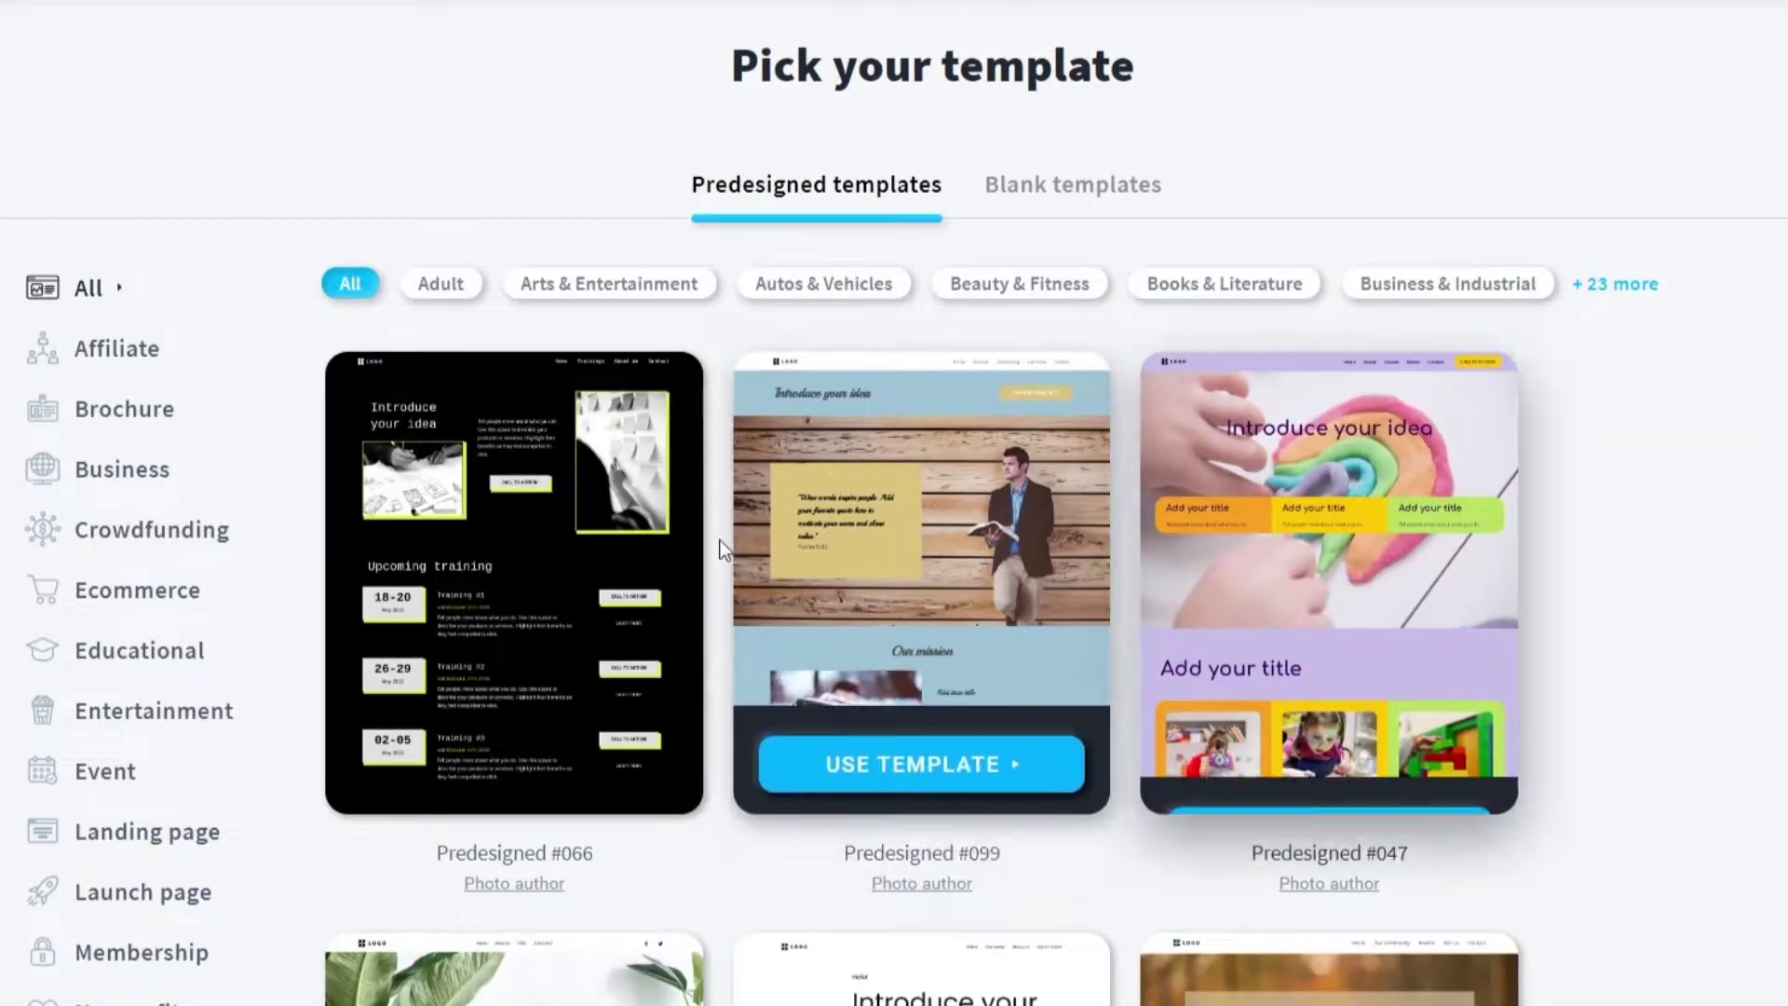
pyautogui.scroll(-4, 722, 549)
pyautogui.scroll(4, 1236, 597)
pyautogui.scroll(-4, 1235, 597)
pyautogui.scroll(4, 1235, 596)
pyautogui.scroll(-1, 447, 494)
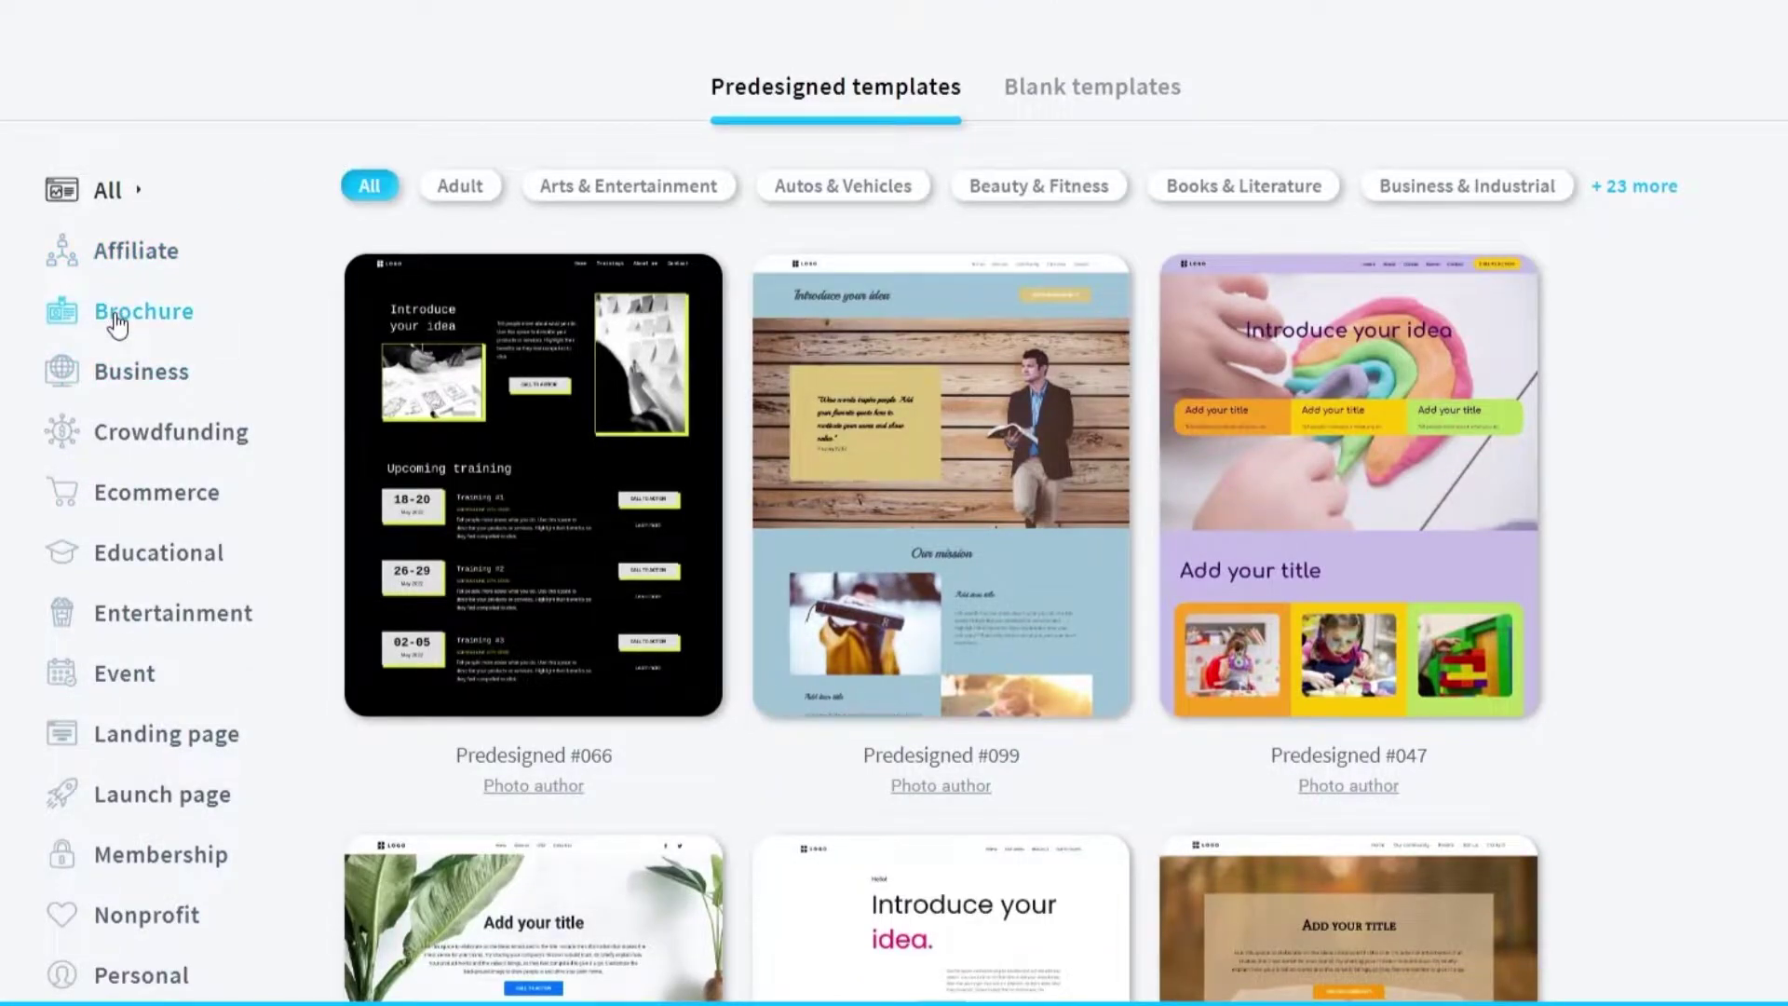
# - Browse the predesigned templates in the Business, Ecommerce and Educational categories
pyautogui.click(177, 391)
pyautogui.scroll(-3, 288, 494)
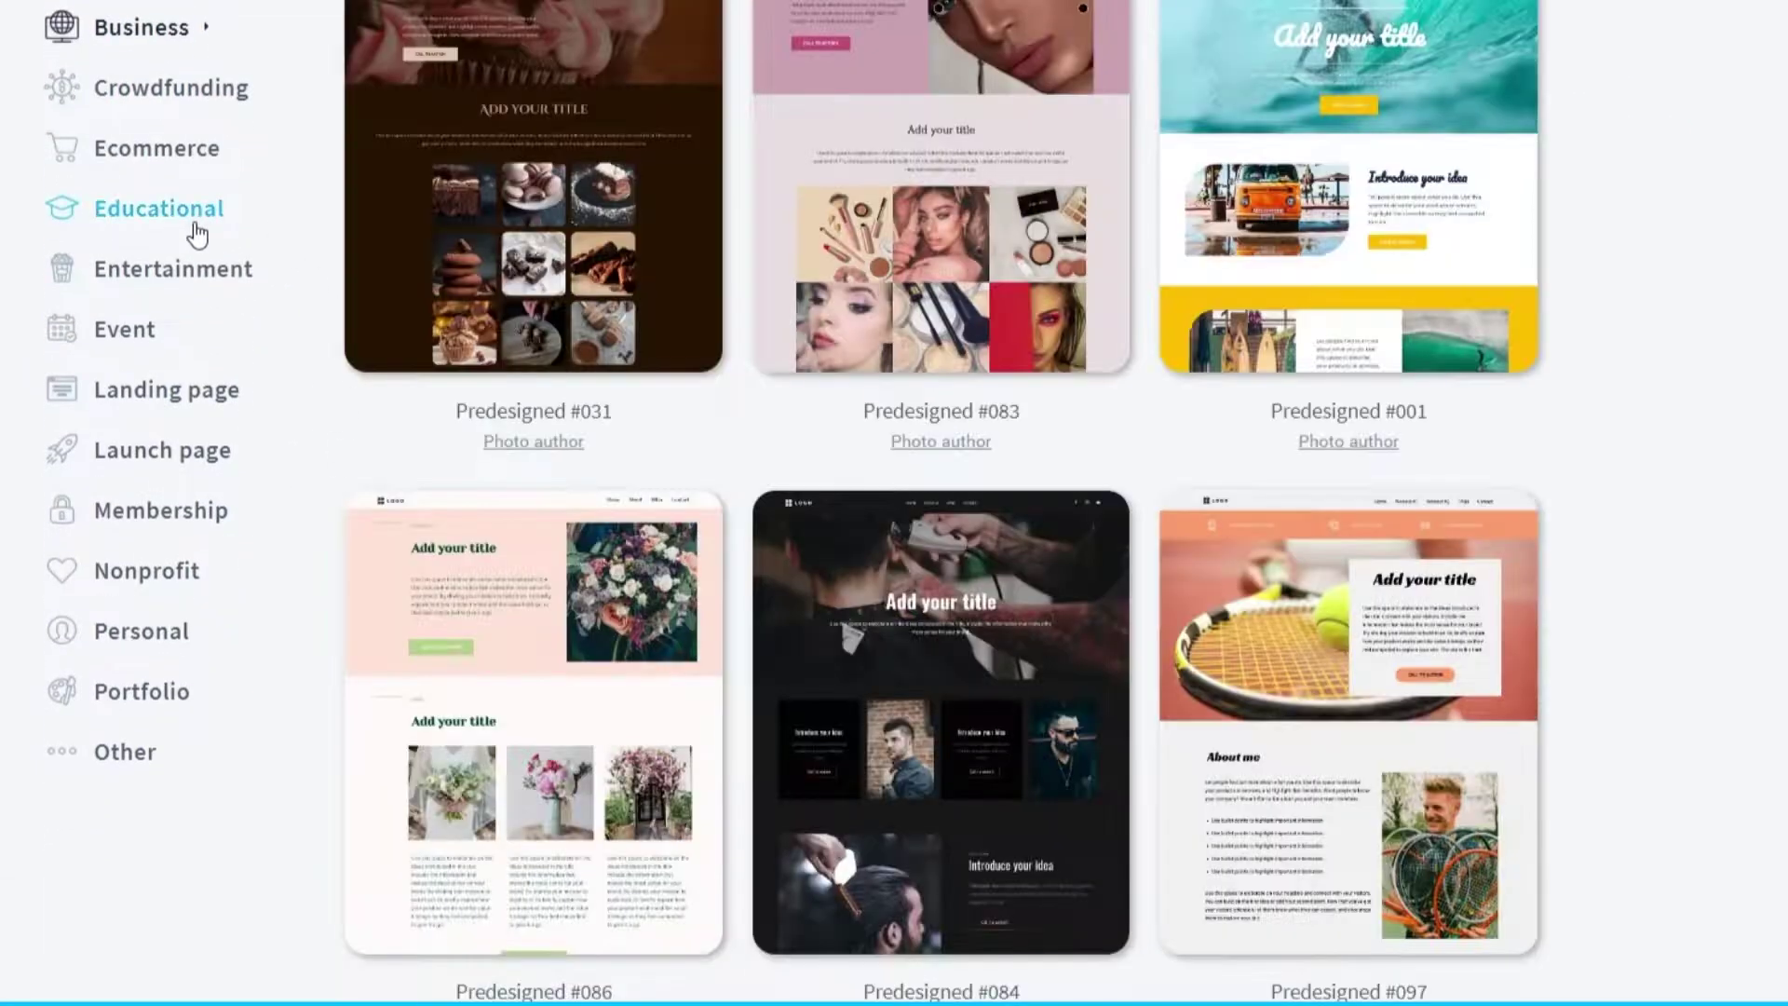
pyautogui.click(133, 156)
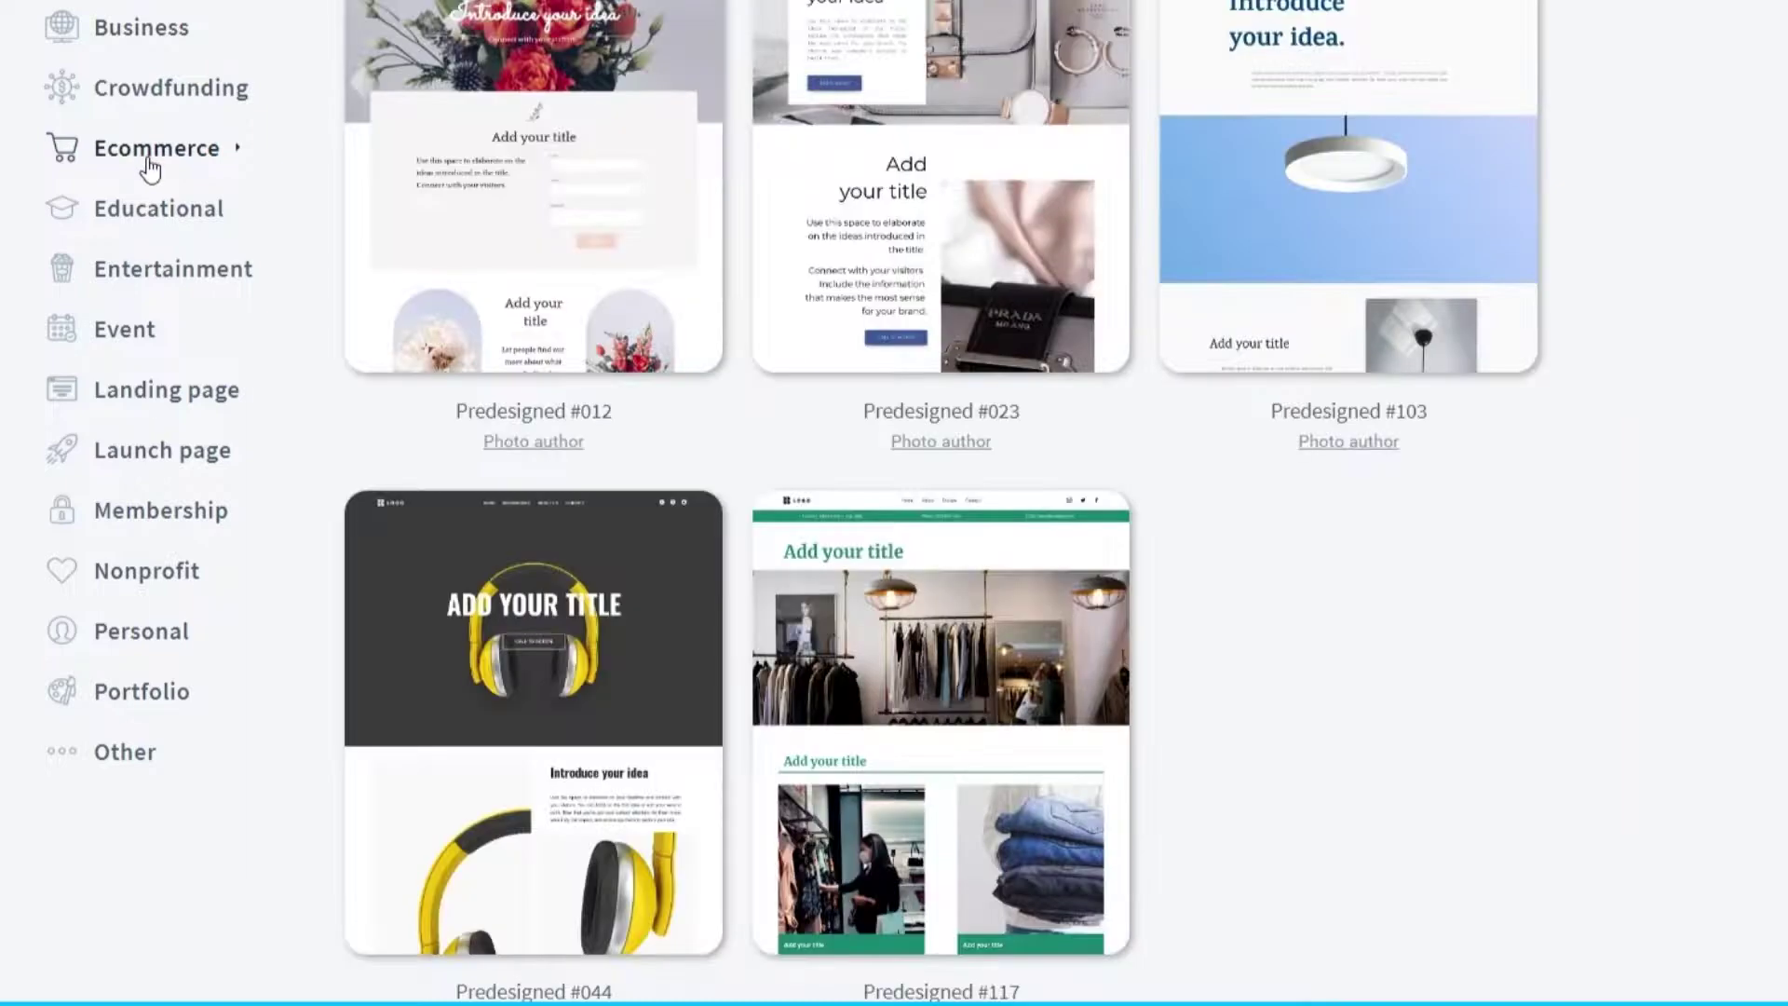
pyautogui.click(160, 237)
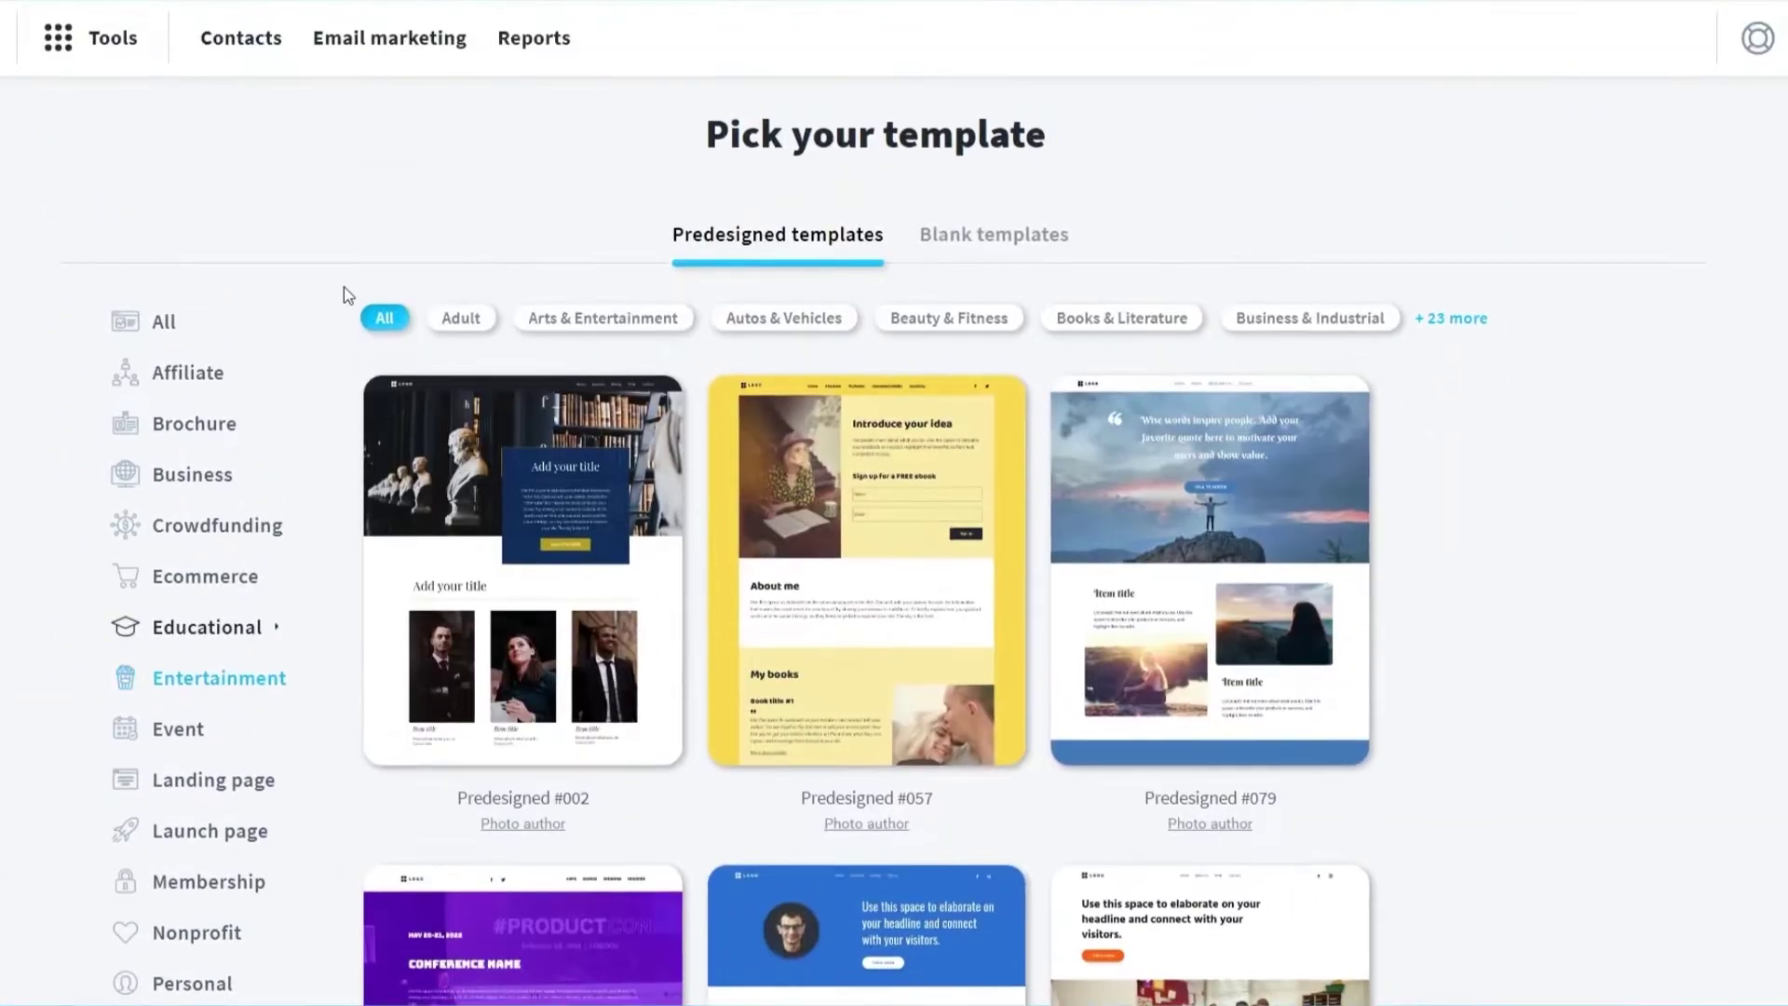
pyautogui.scroll(-5, 247, 451)
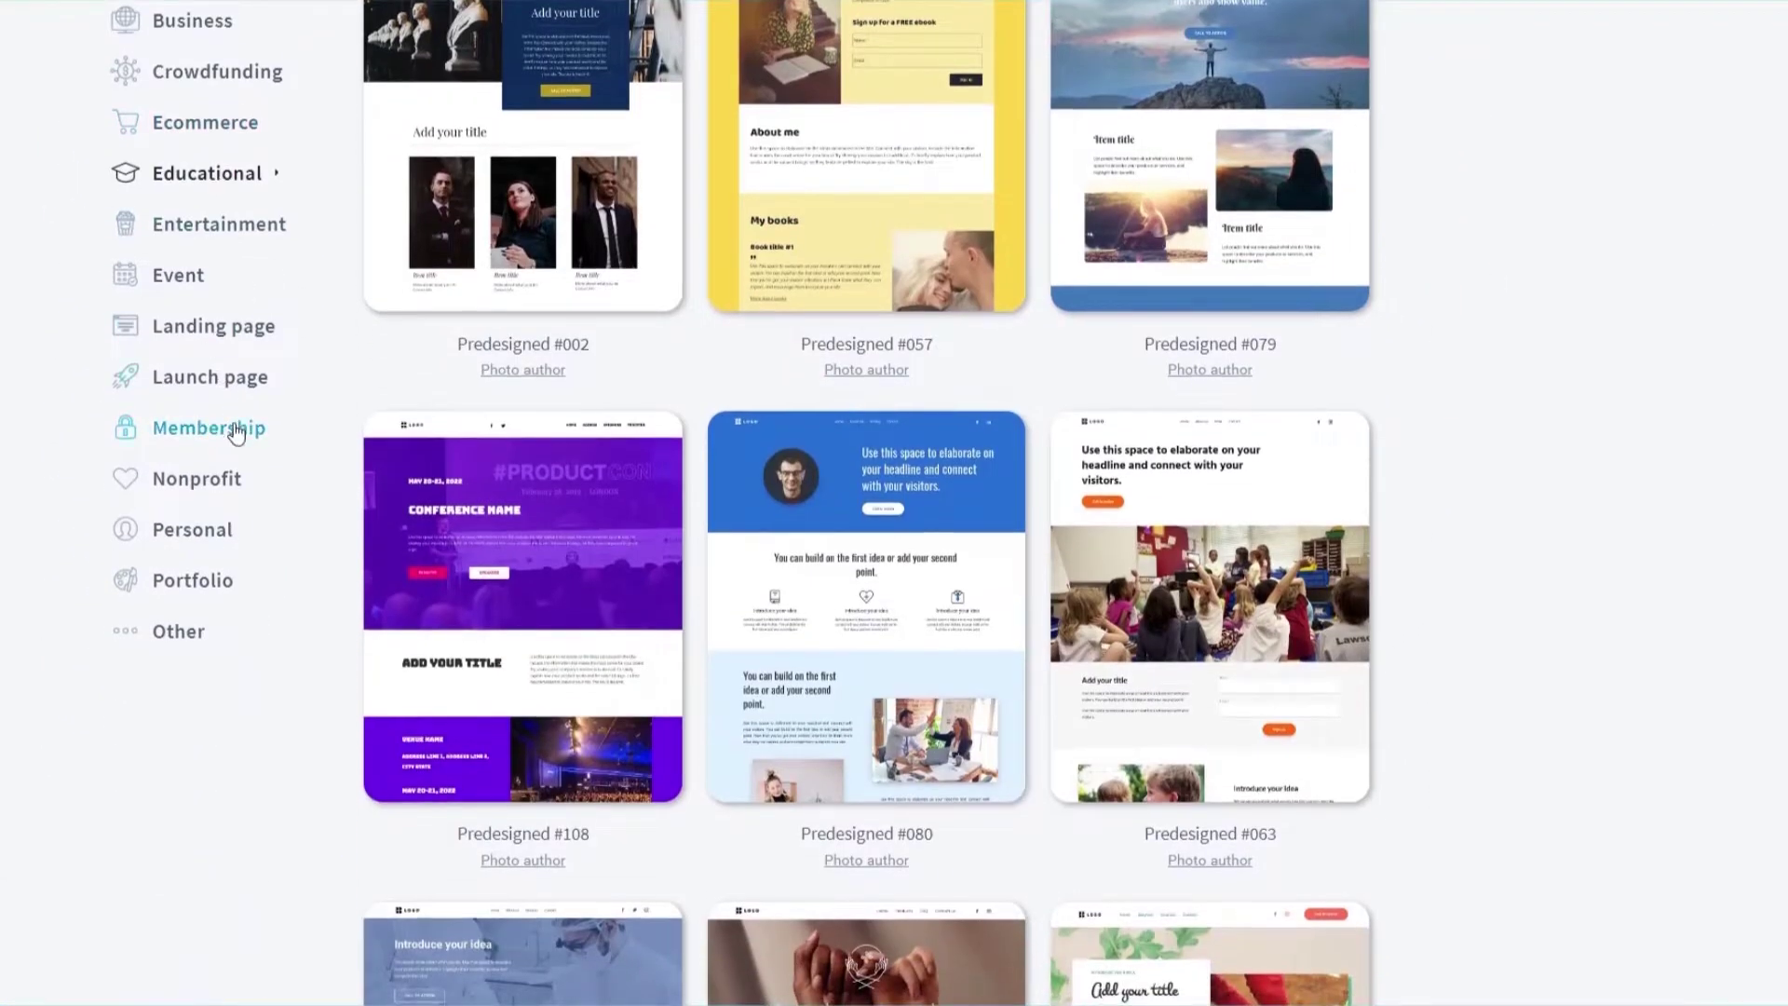
# - Filter the predesigned templates by the Portfolio category and find Predesigned #092
pyautogui.click(204, 593)
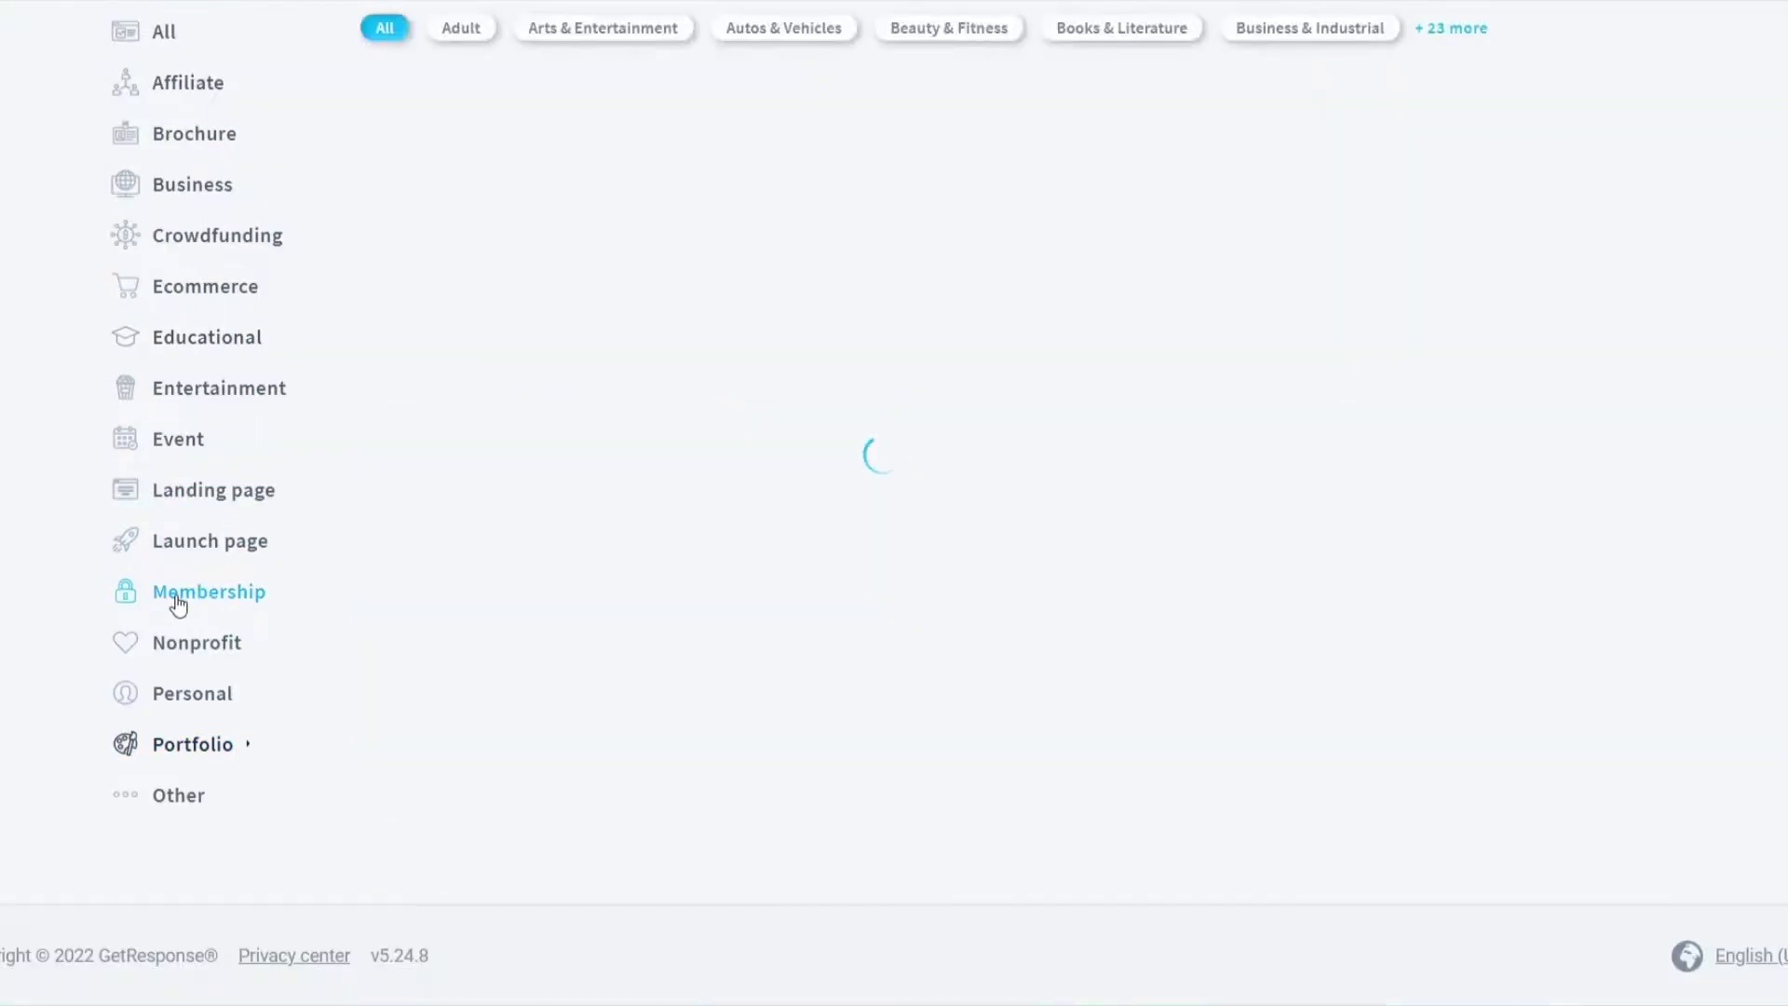
pyautogui.scroll(-2, 202, 711)
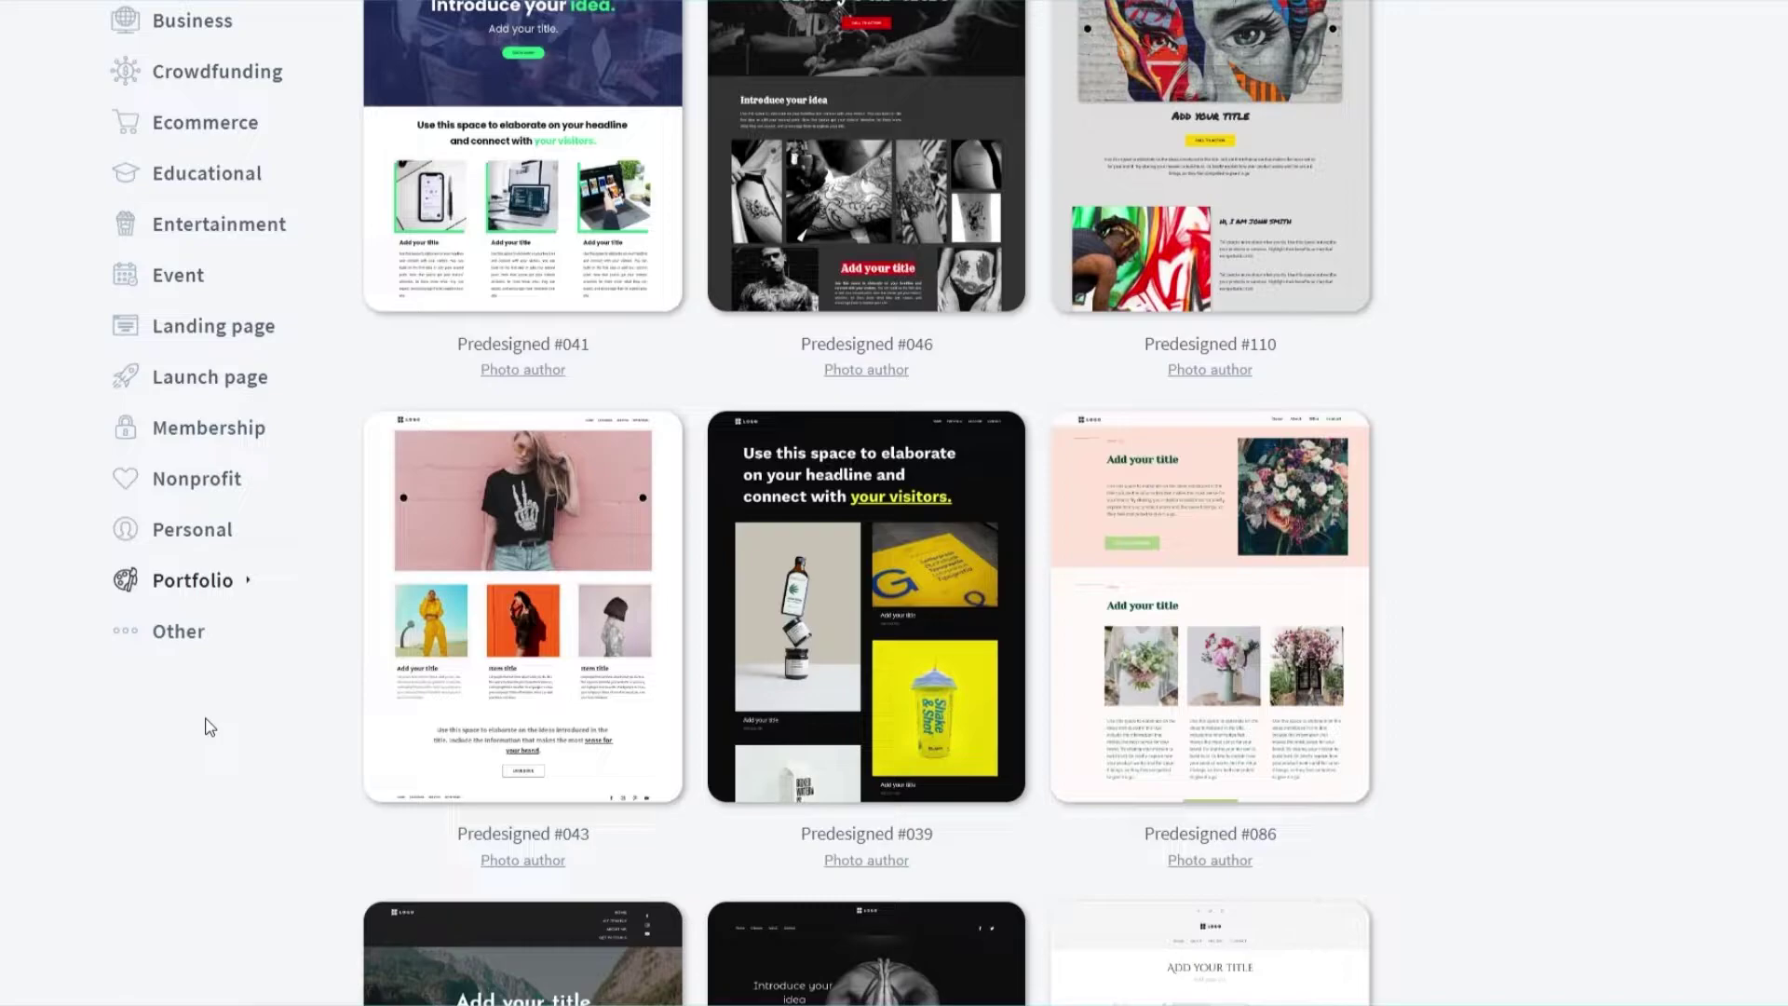
pyautogui.scroll(6, 623, 527)
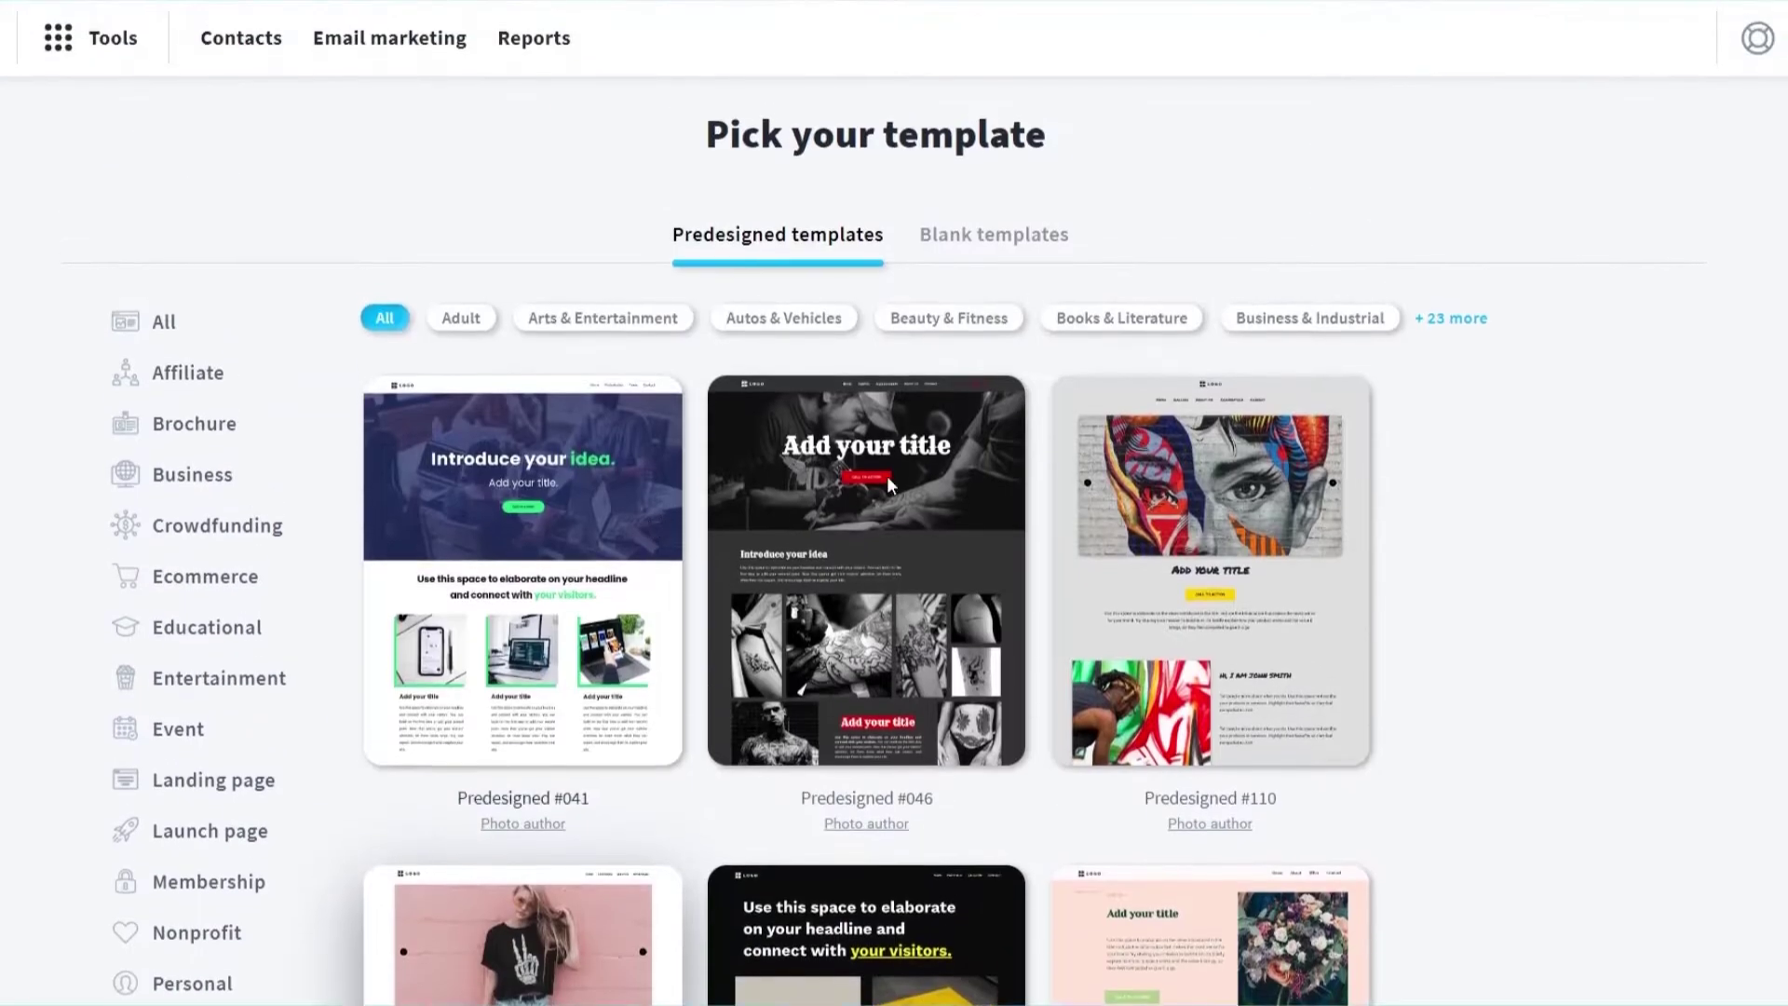
pyautogui.scroll(-4, 887, 477)
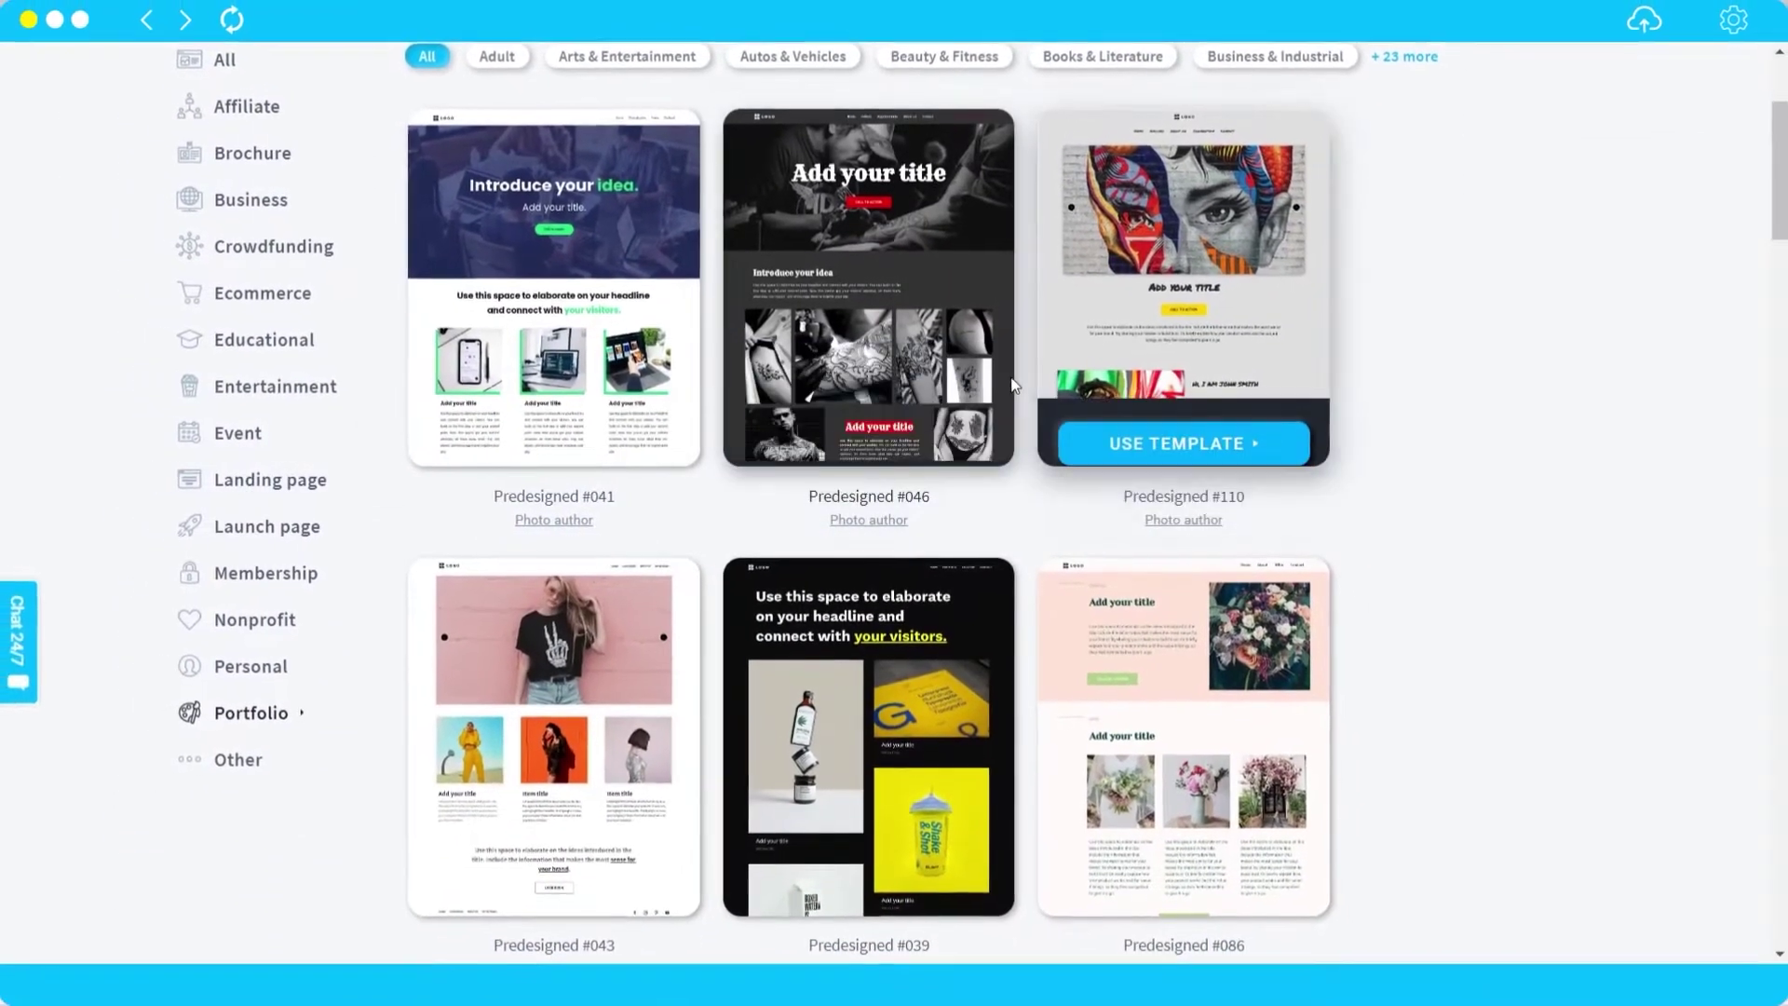
pyautogui.scroll(-8, 1037, 401)
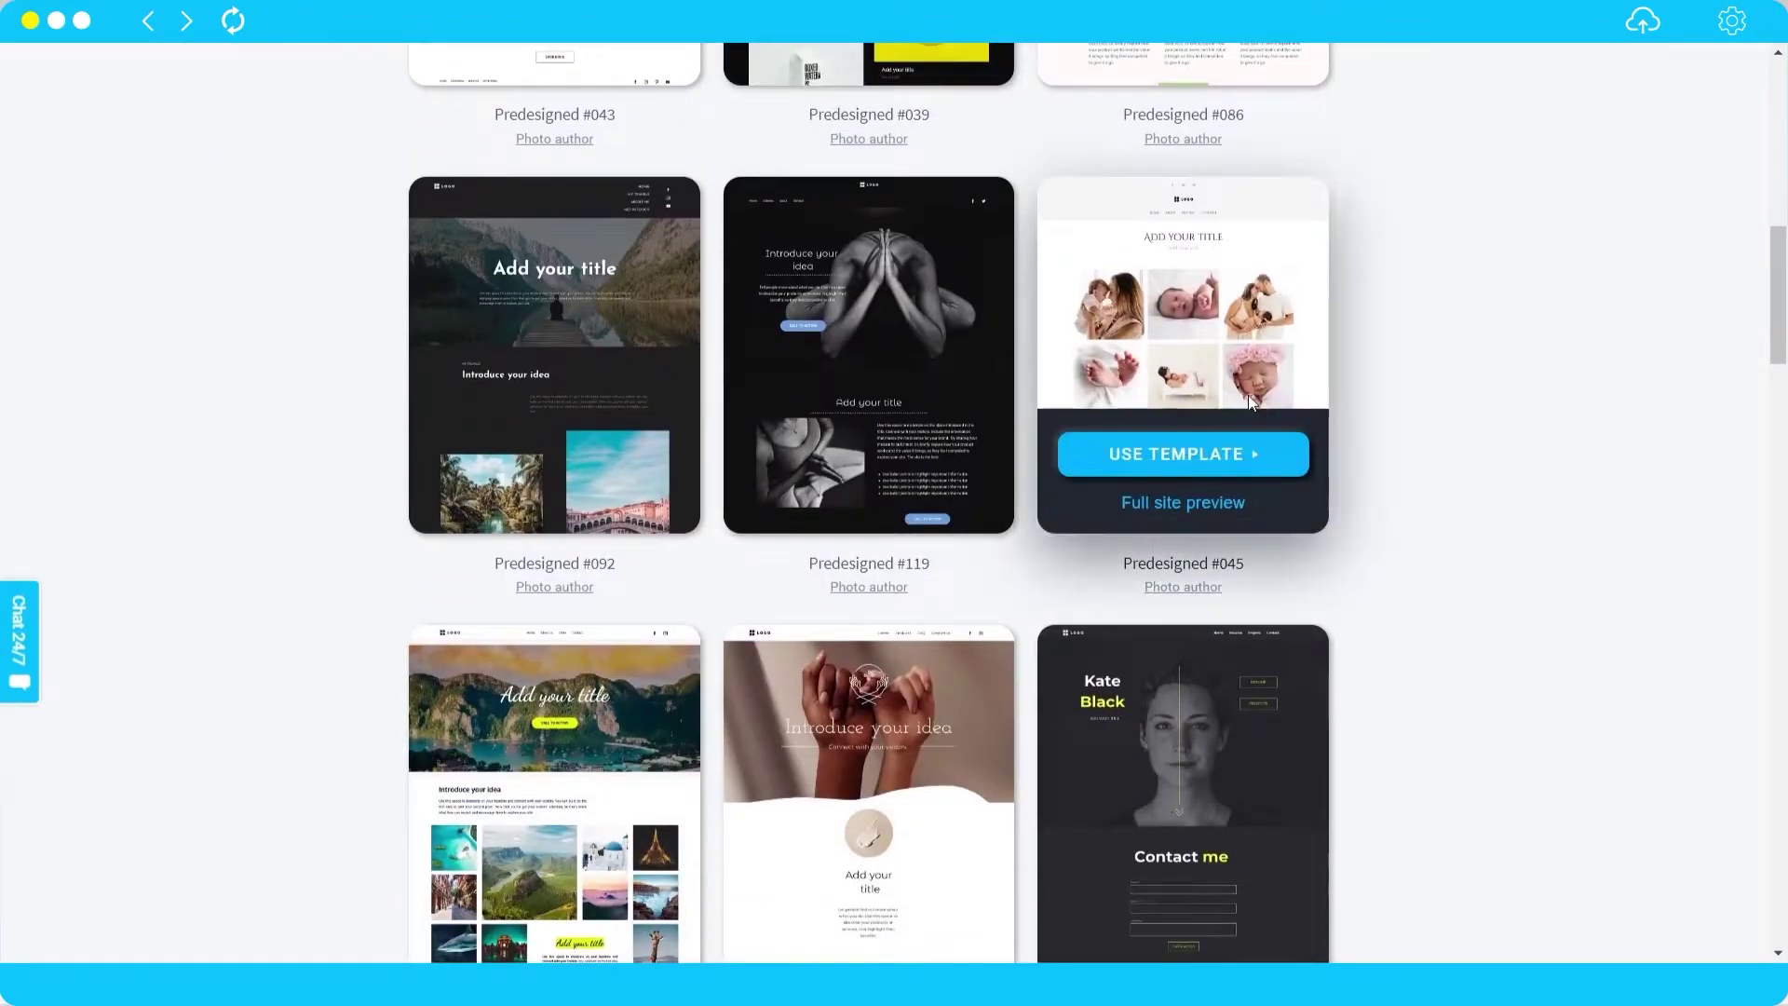
pyautogui.moveTo(613, 324)
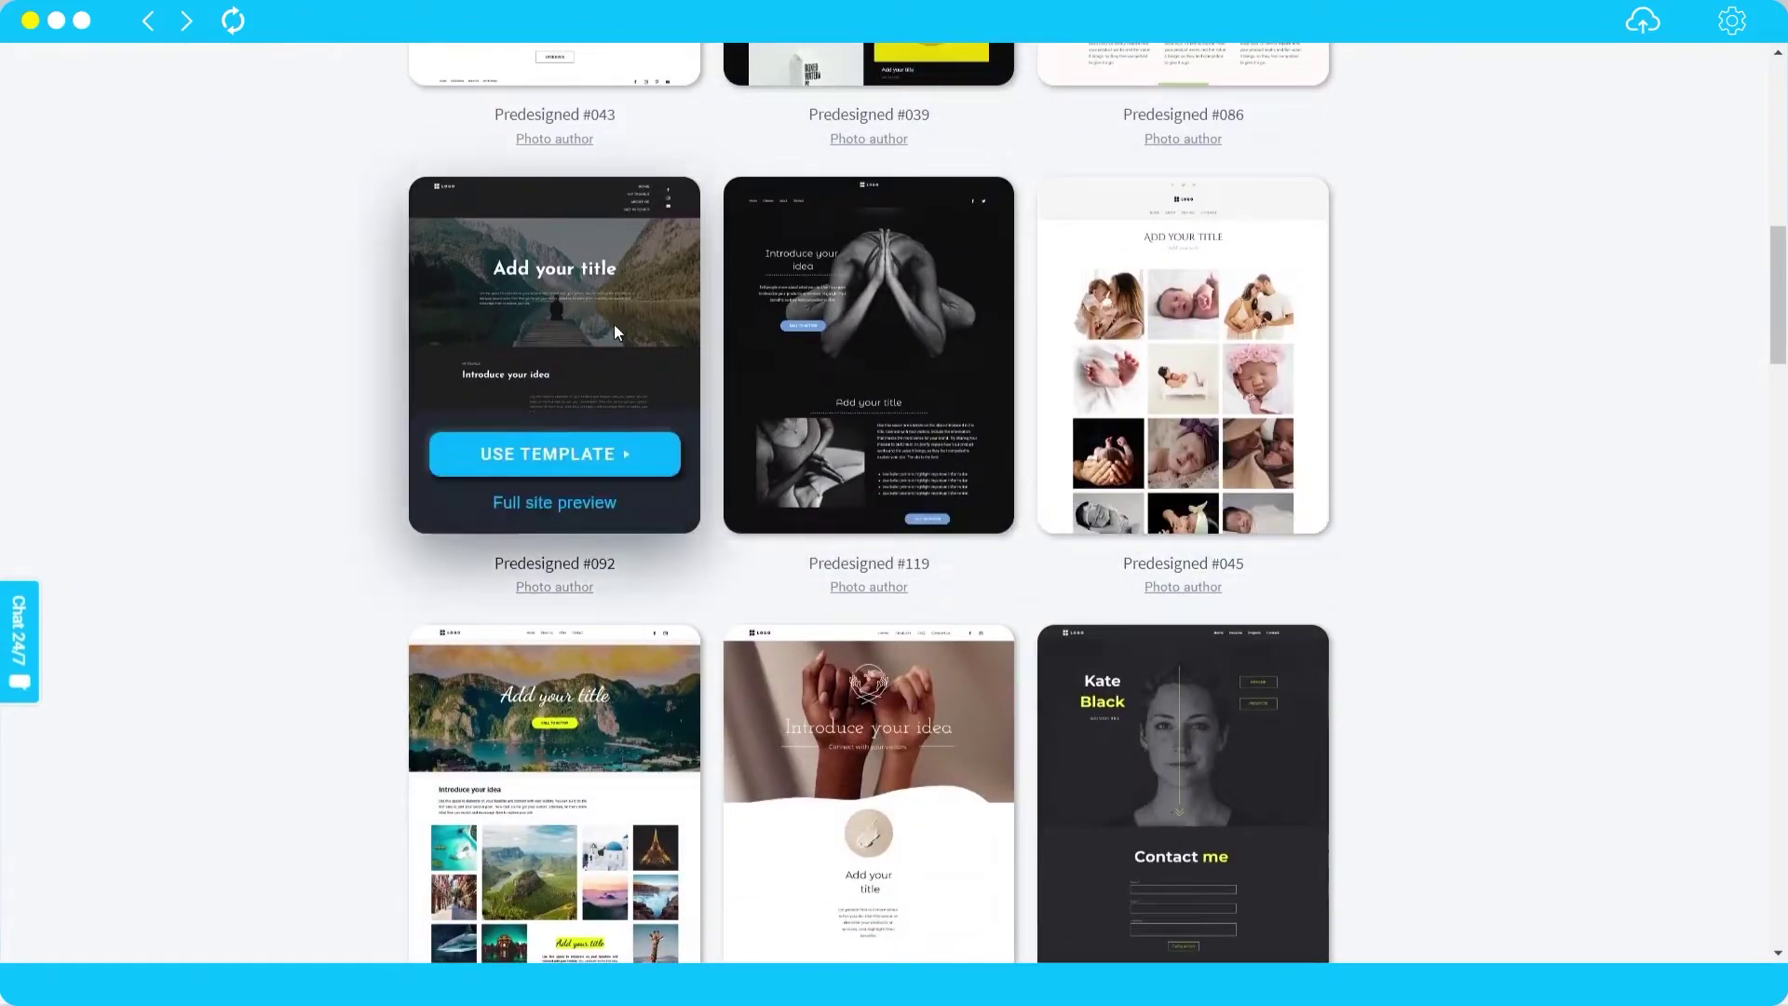
# - Preview the full site of Predesigned #092, review its sections, and use it as the website's template
pyautogui.click(524, 504)
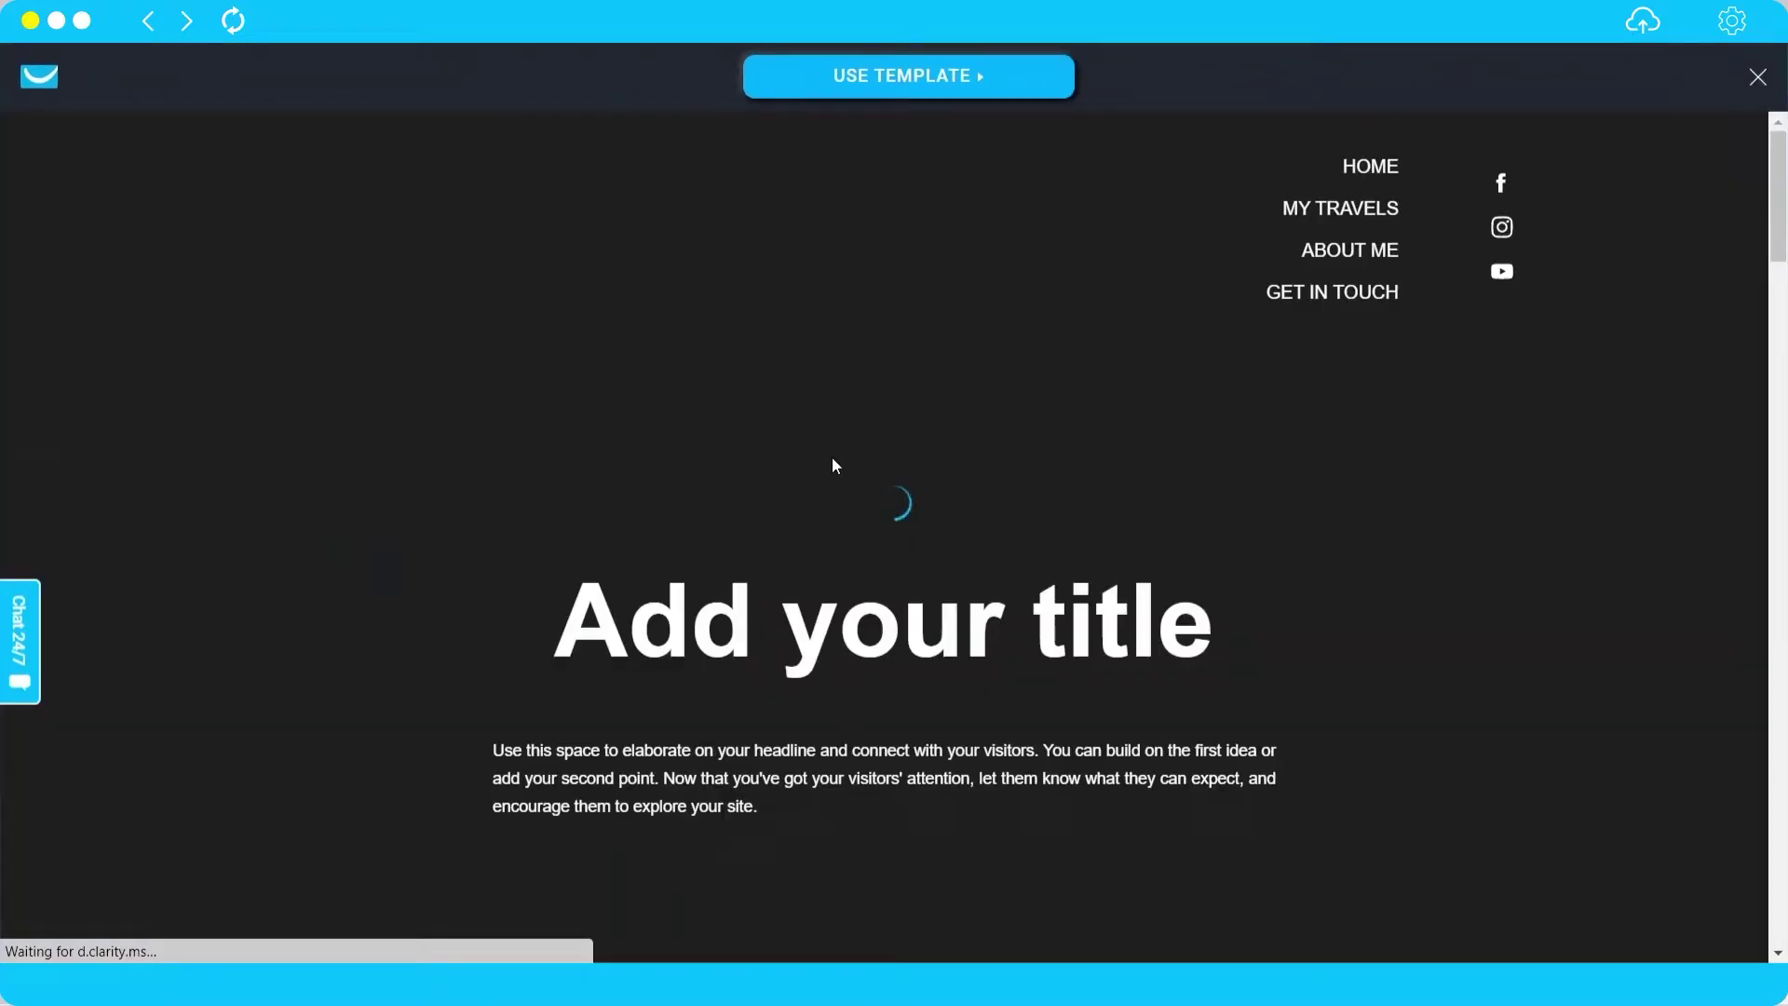
pyautogui.scroll(-1, 1010, 434)
pyautogui.scroll(-8, 1009, 435)
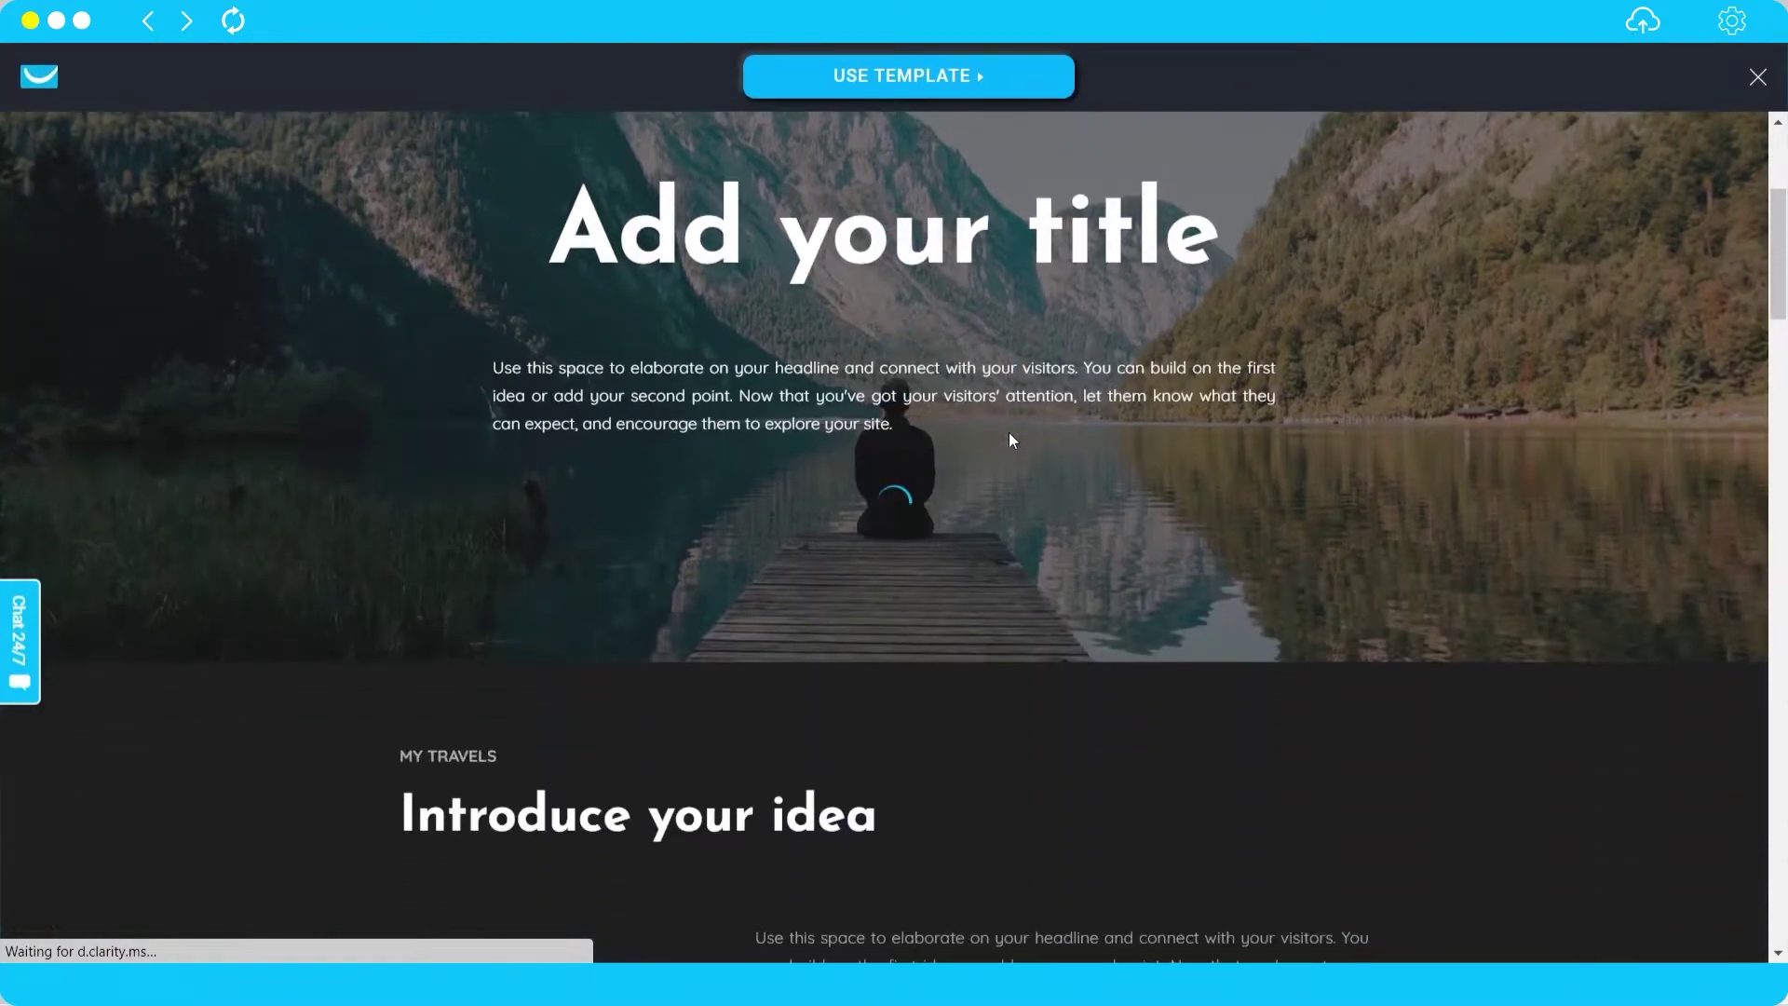
pyautogui.scroll(10, 1011, 439)
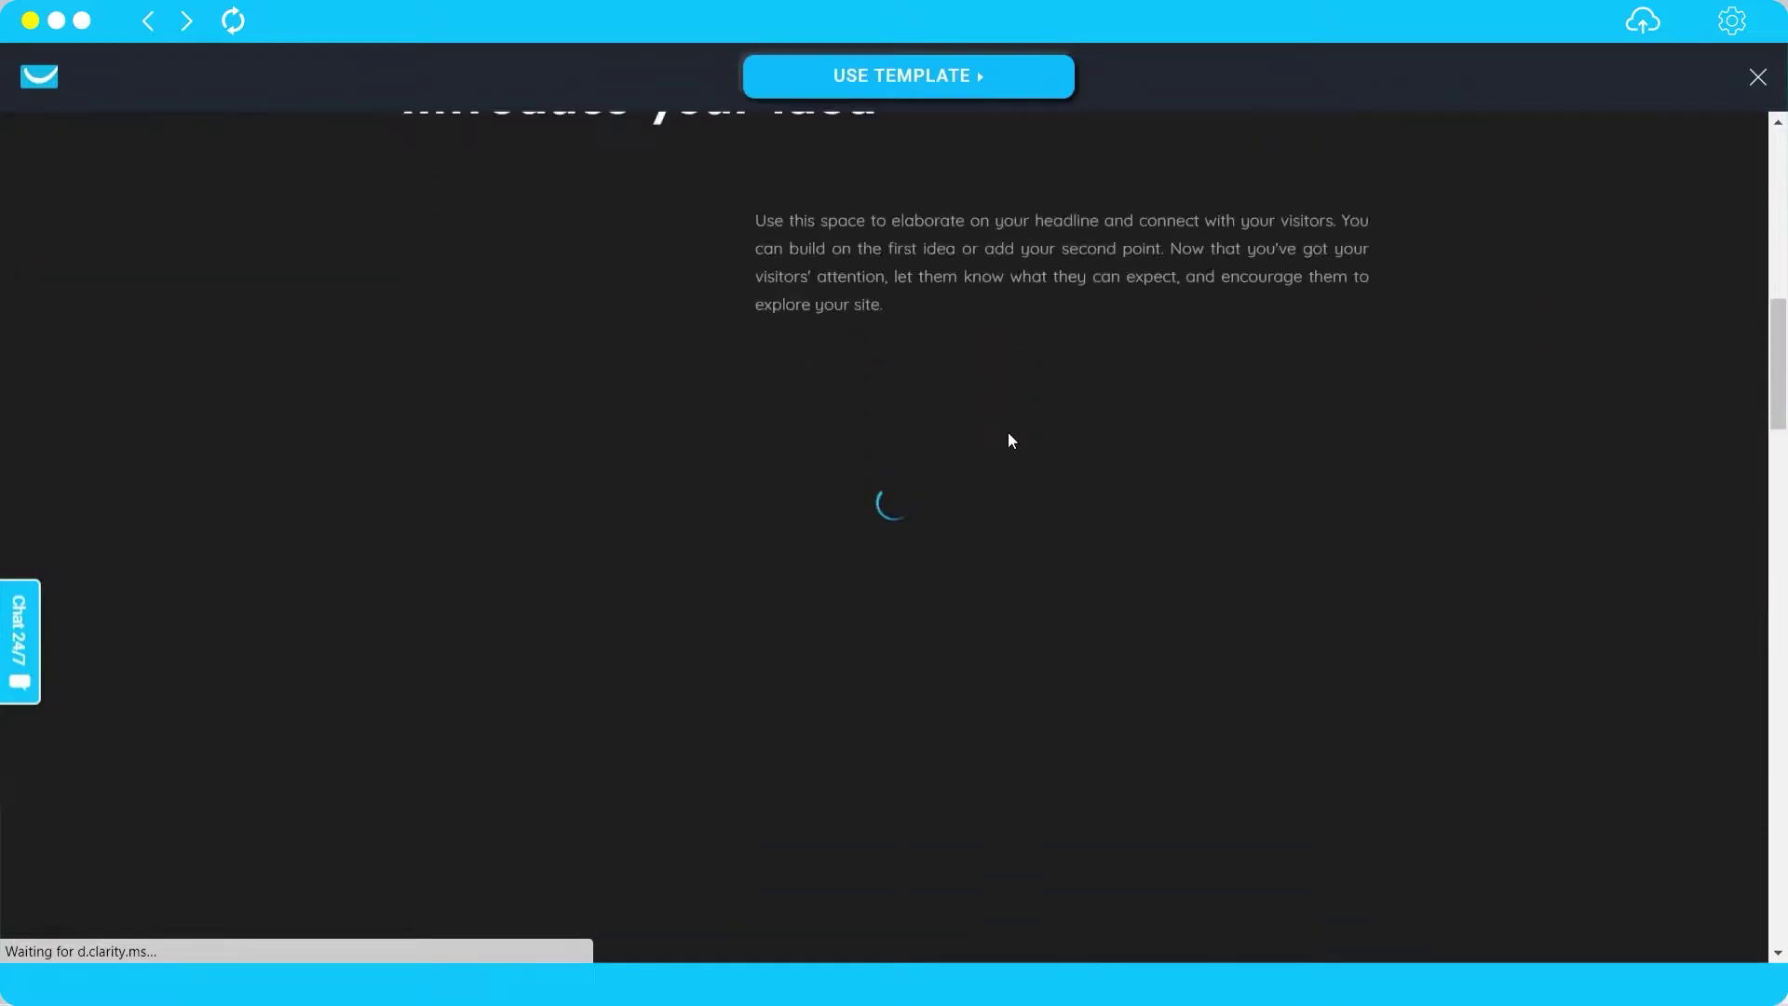
pyautogui.scroll(1, 1010, 438)
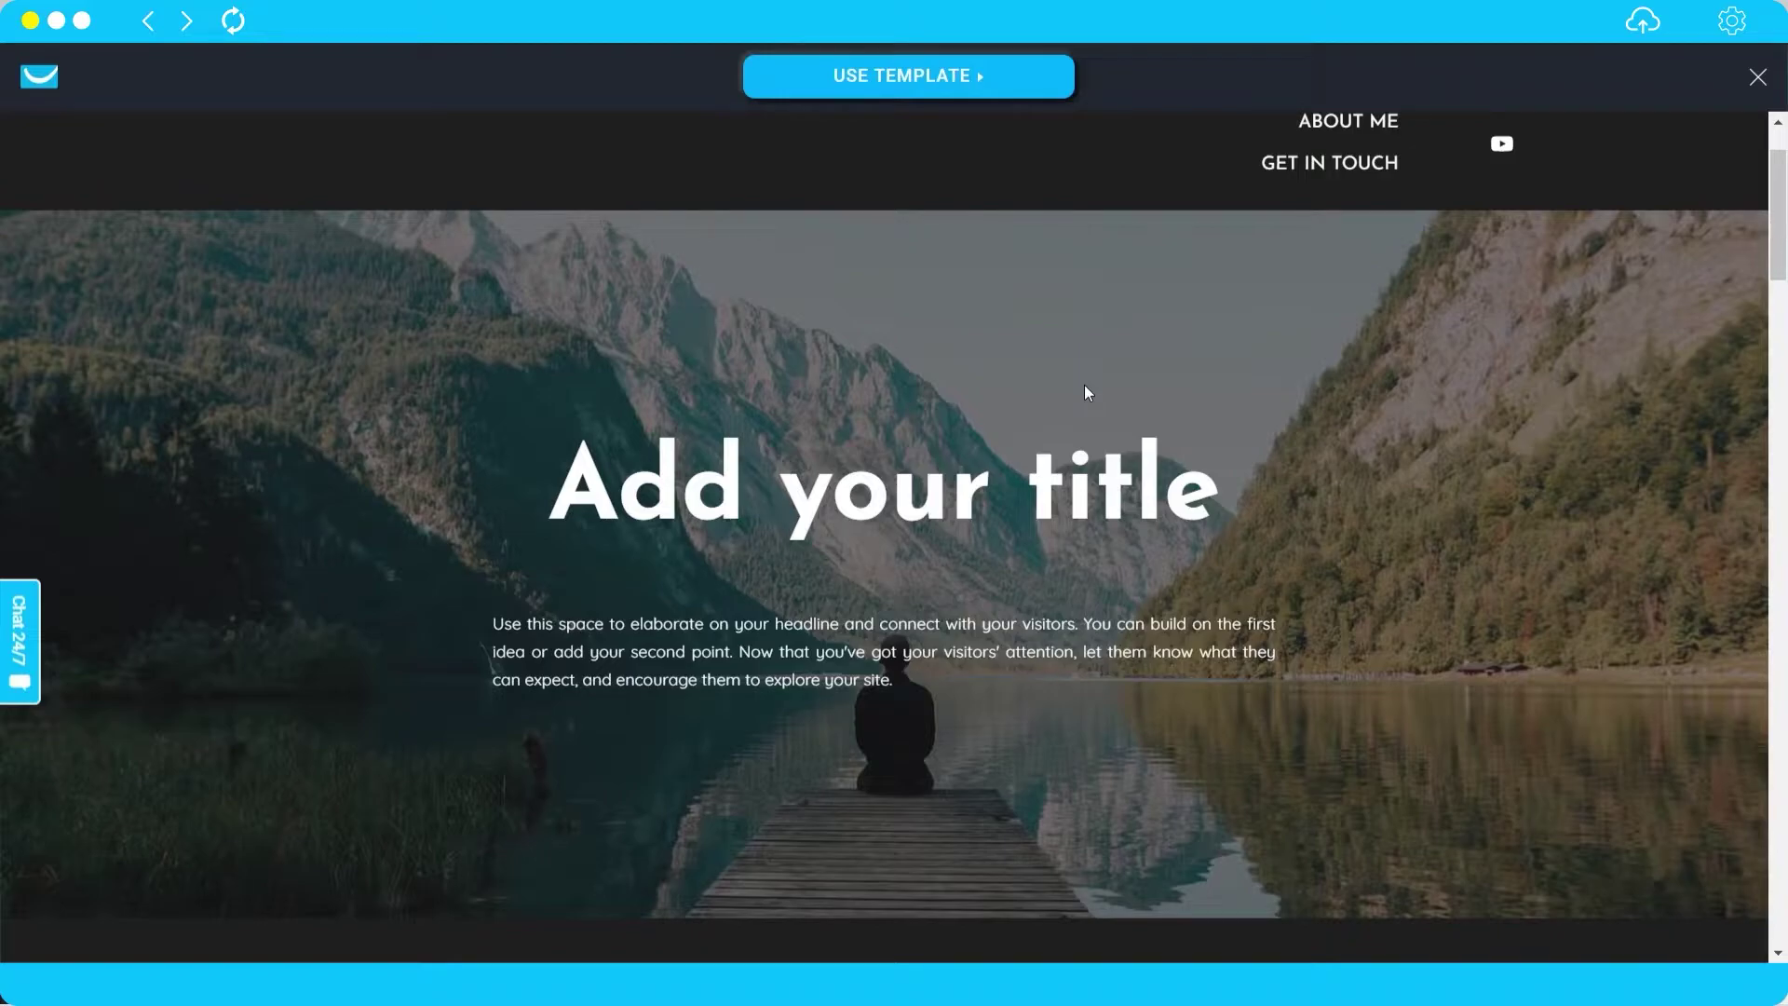
pyautogui.scroll(-10, 1084, 383)
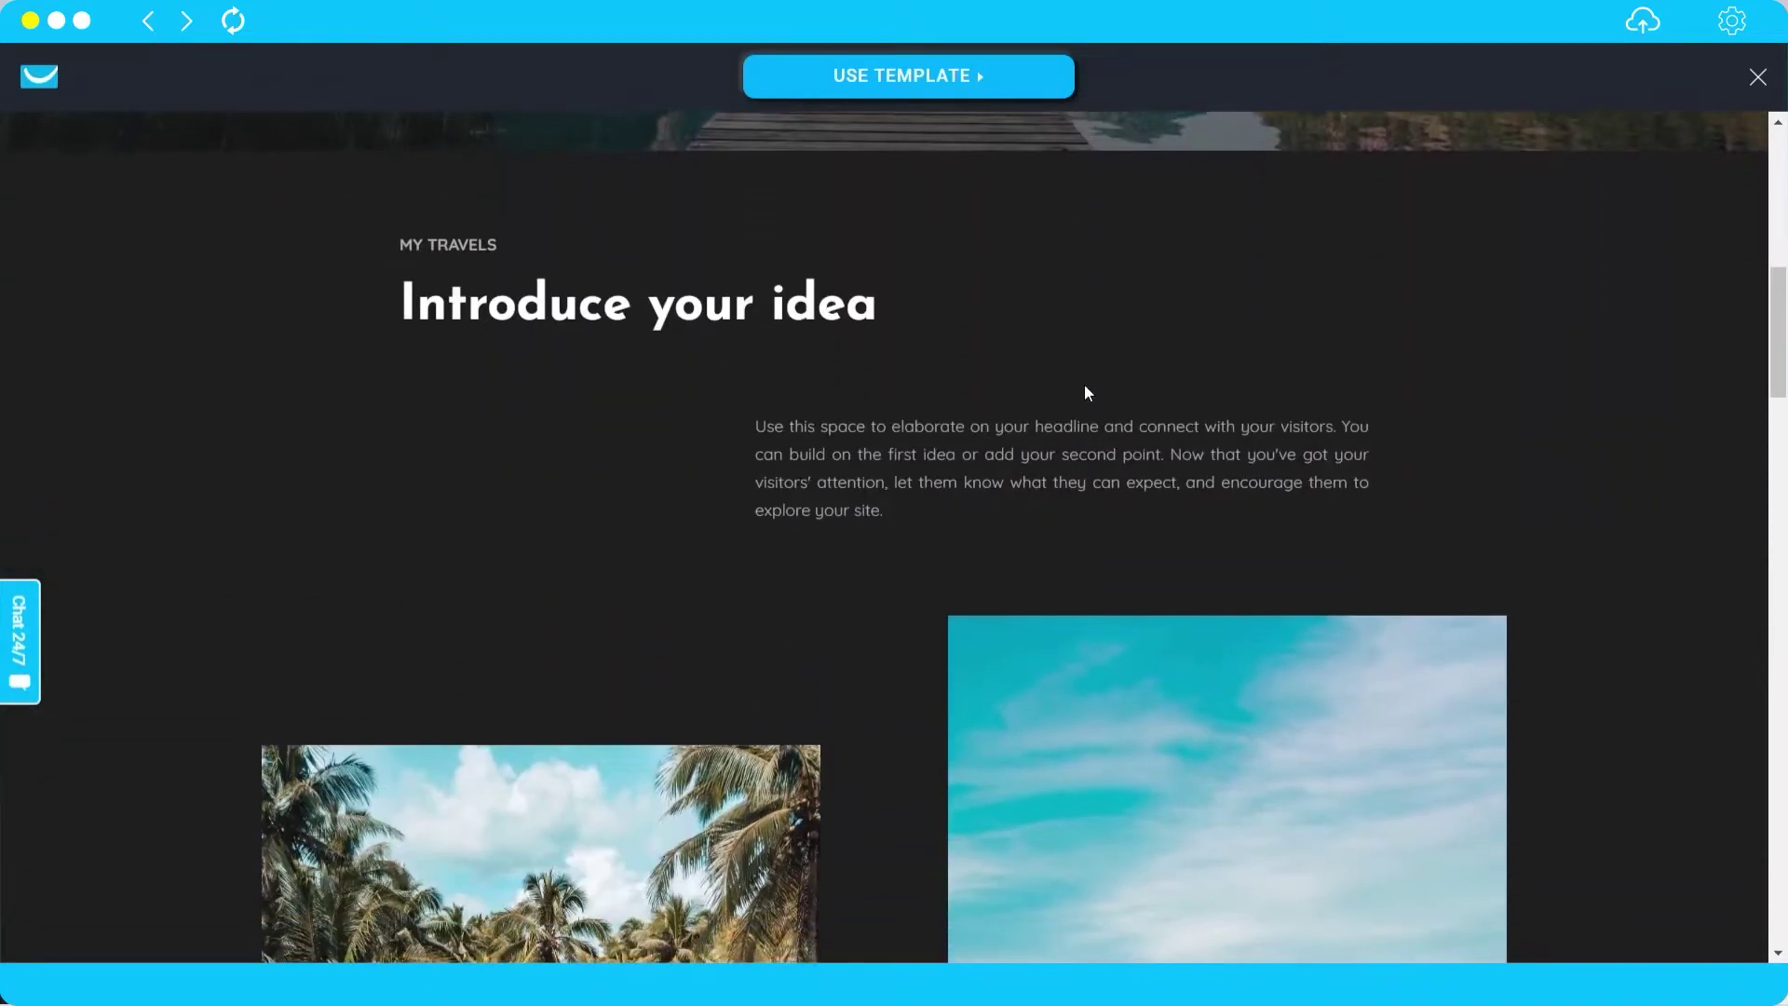
pyautogui.scroll(10, 1084, 383)
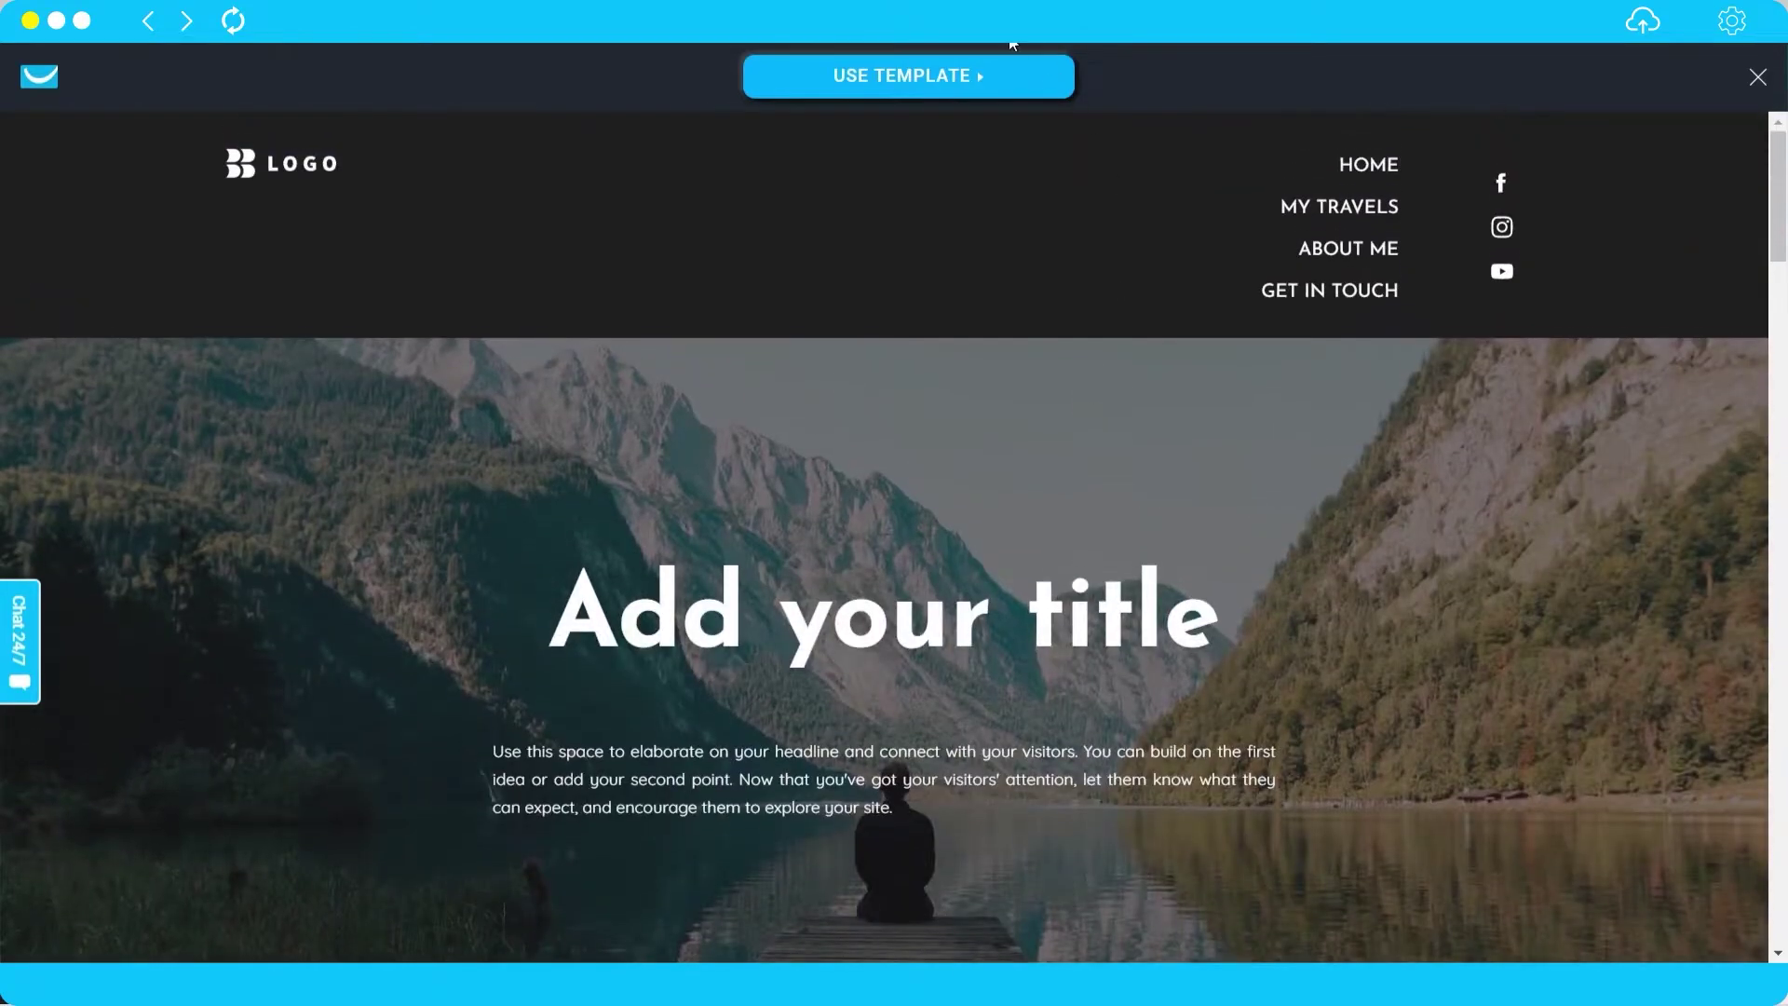
pyautogui.click(934, 92)
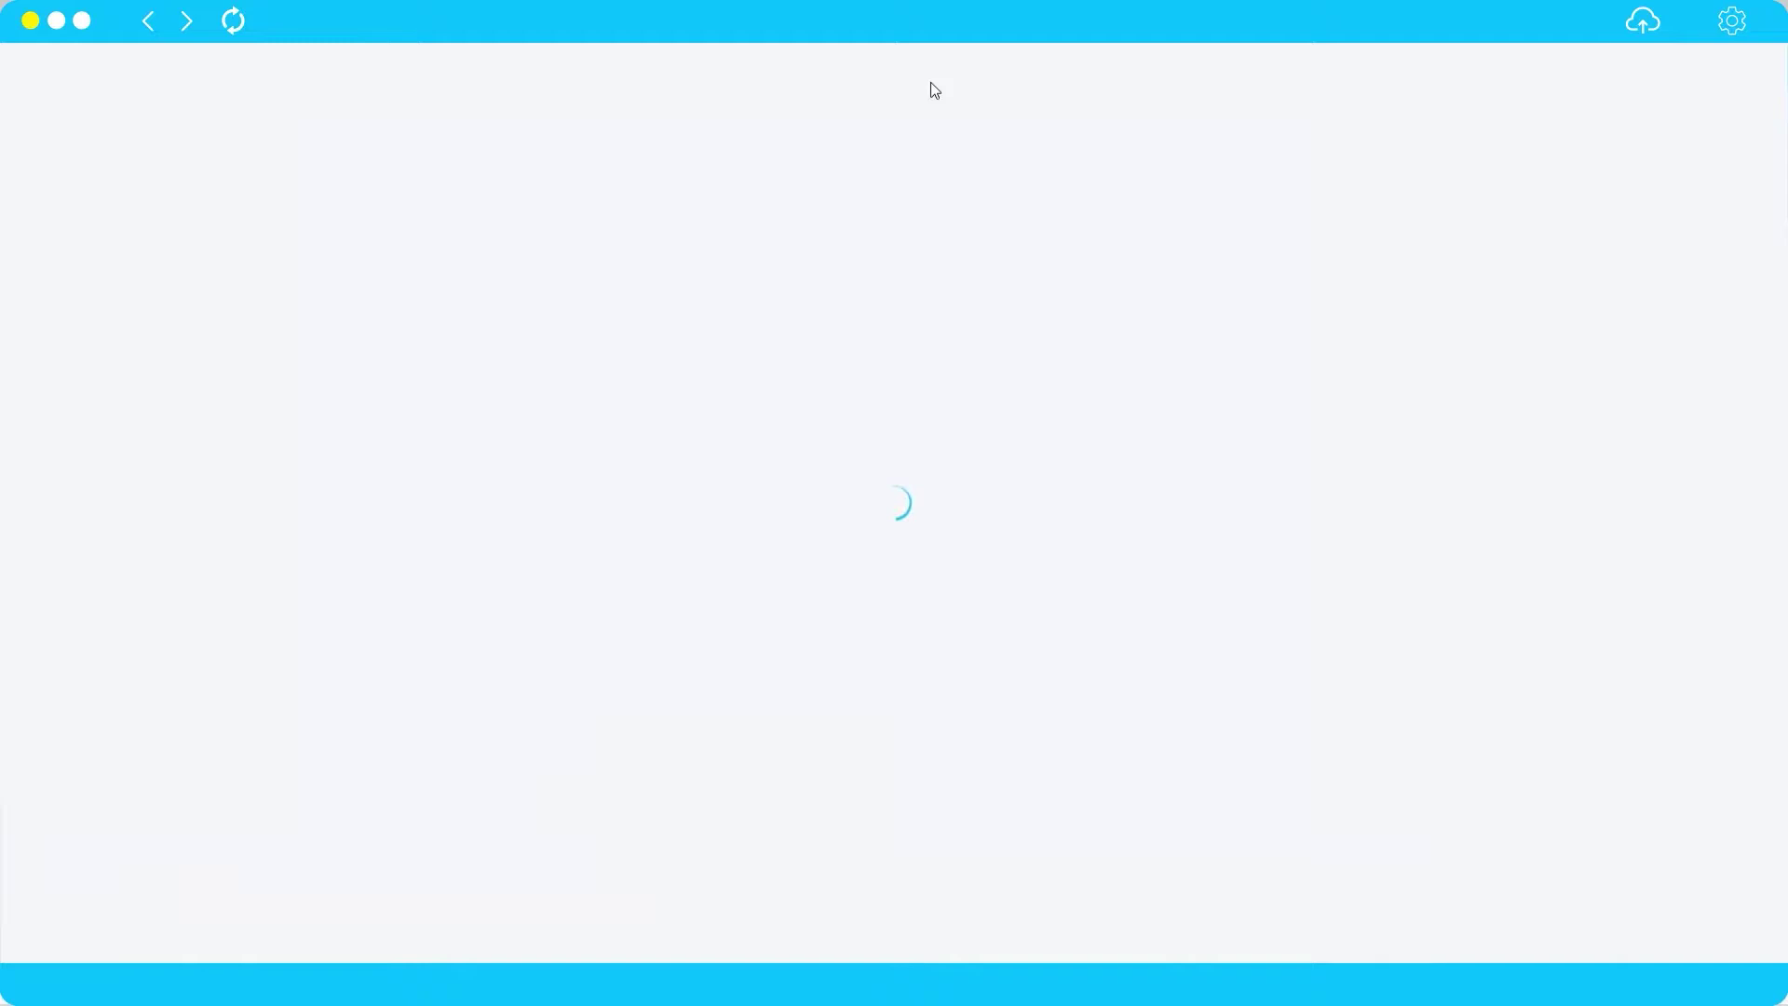
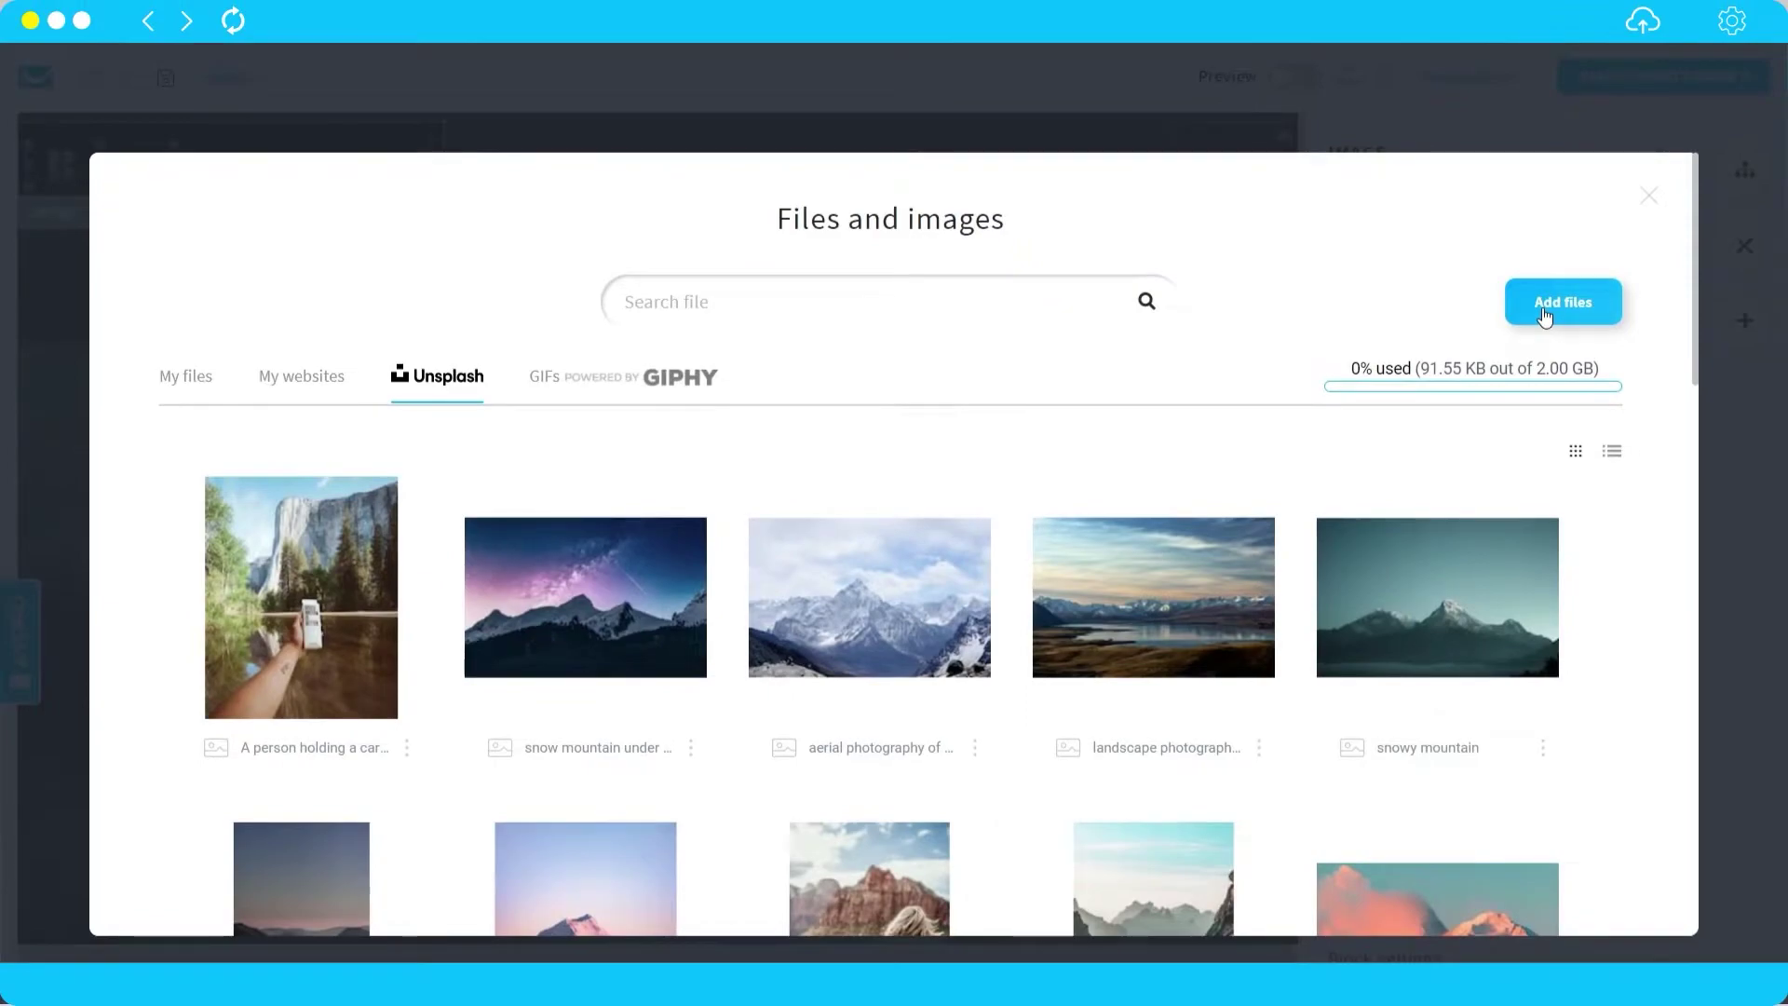
# - Close the image library without picking a file and open the settings of the page's header section
pyautogui.click(1651, 198)
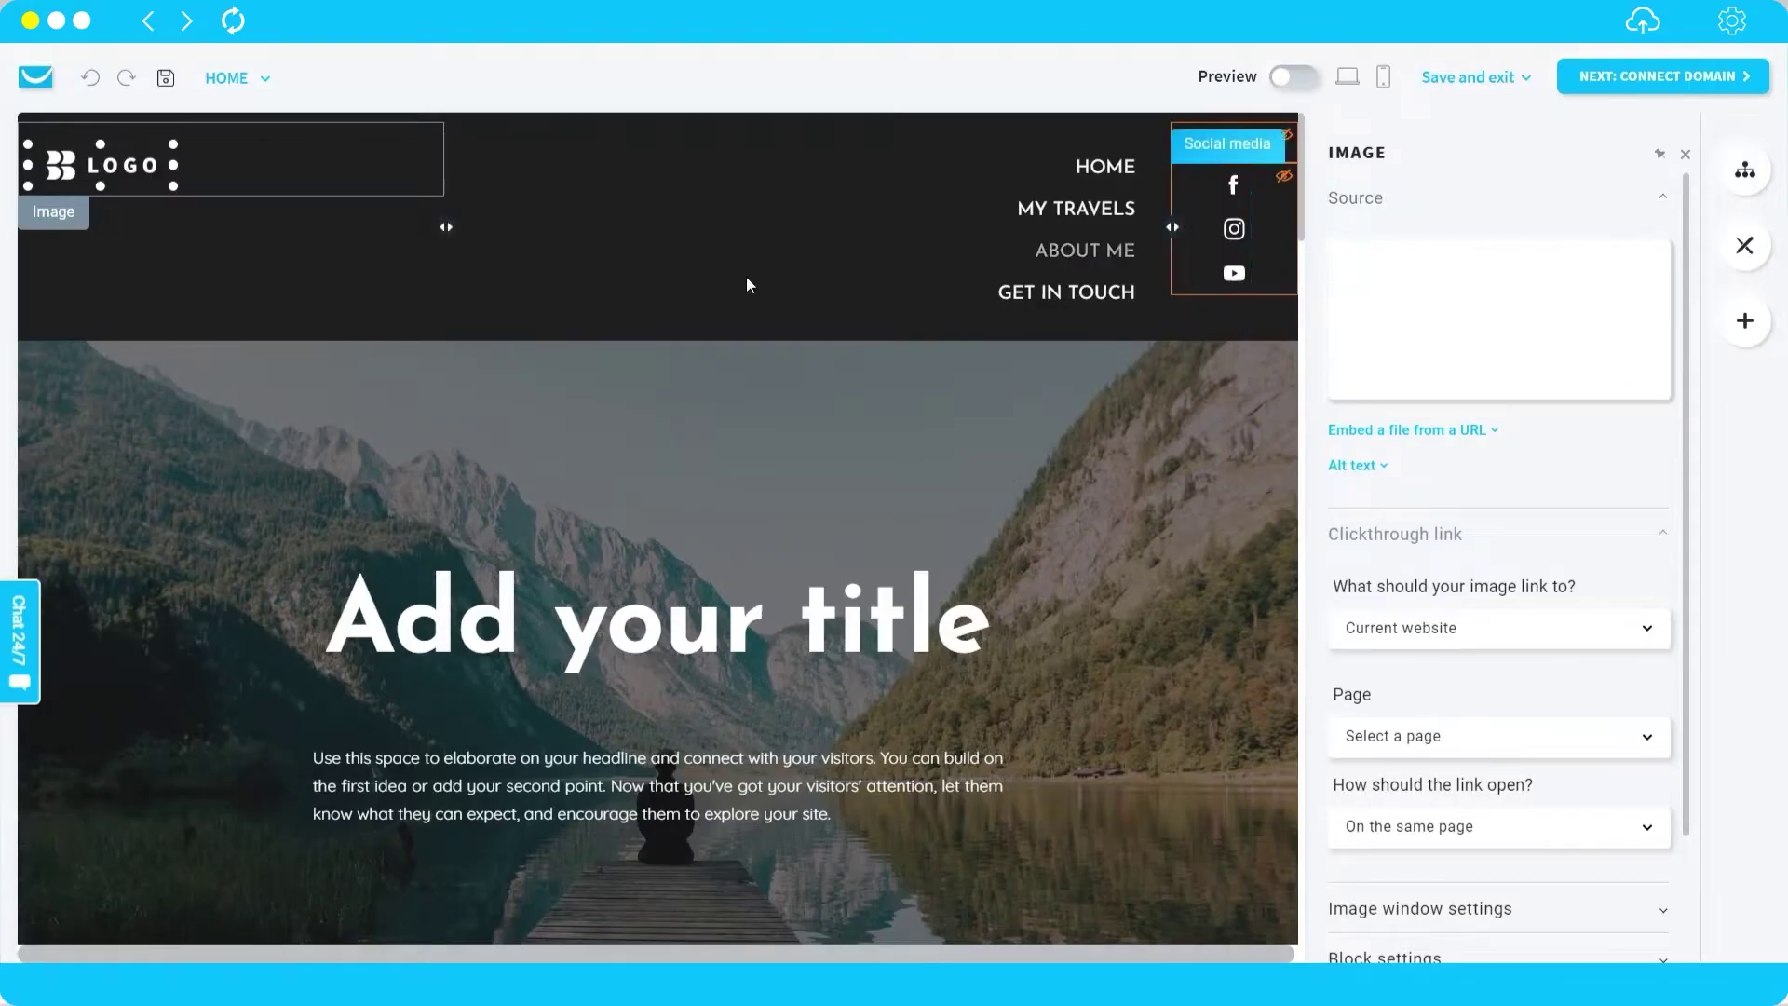
pyautogui.click(222, 300)
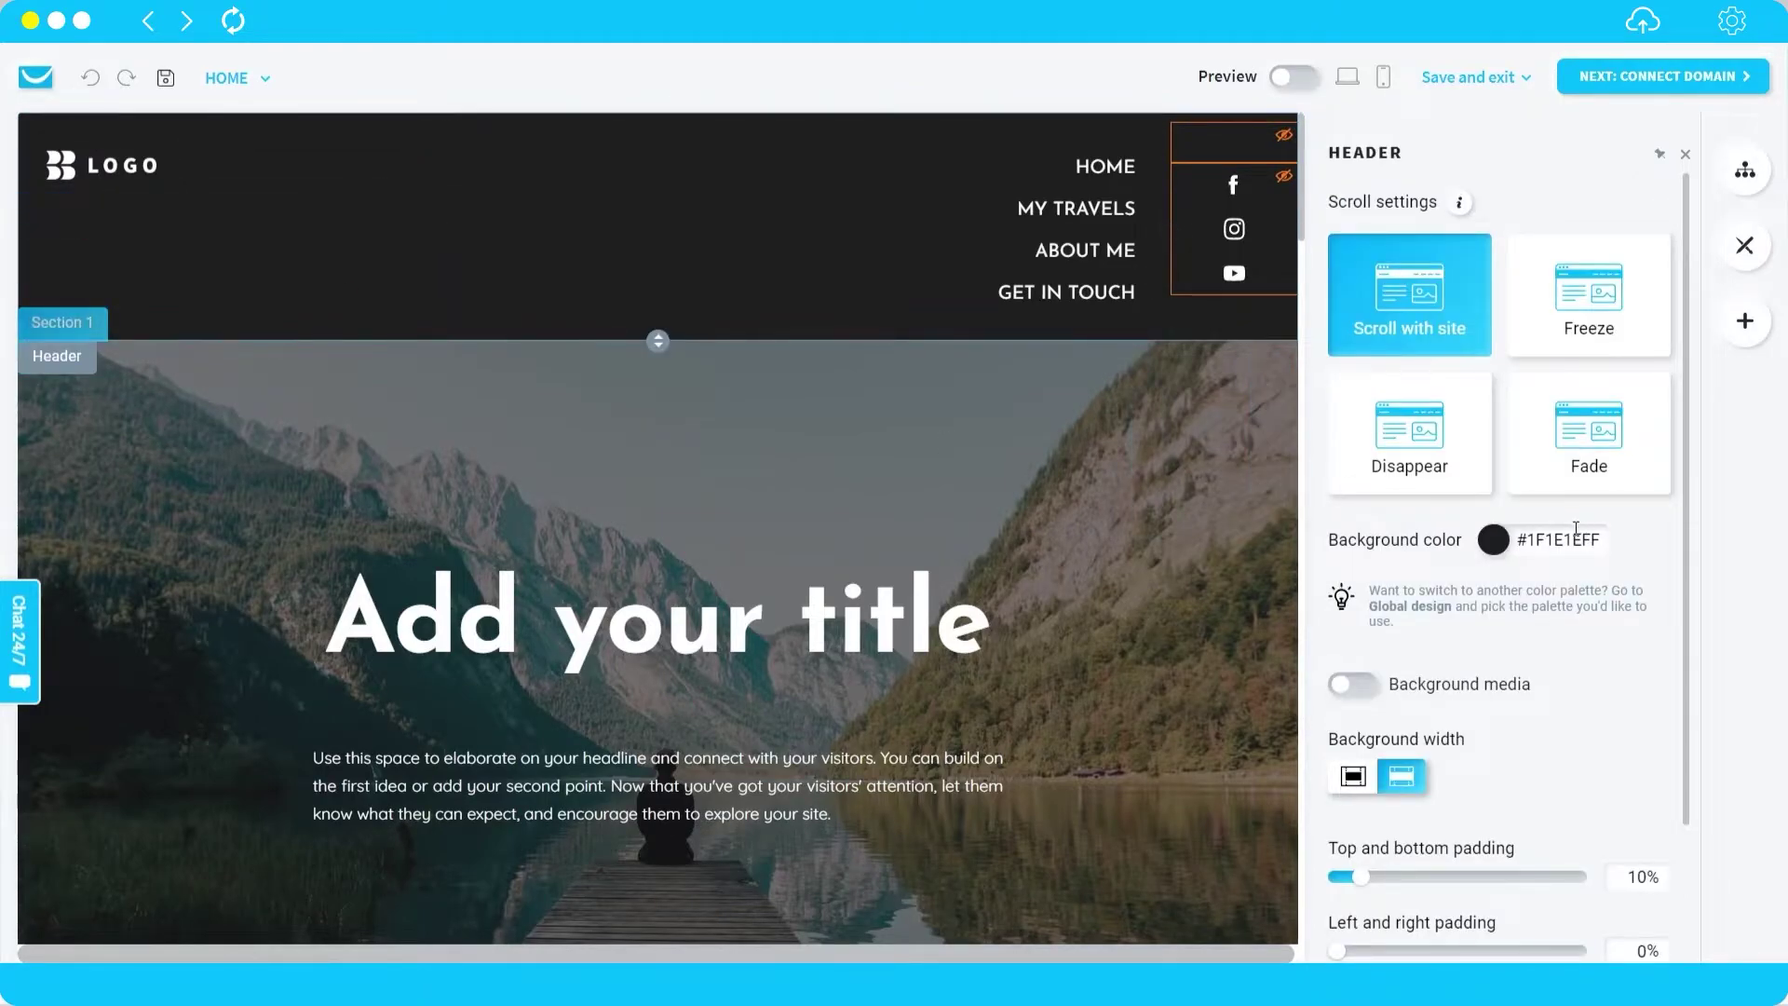
# - Set the header's background color to the very dark red #170101FF
pyautogui.click(1491, 549)
pyautogui.click(1445, 514)
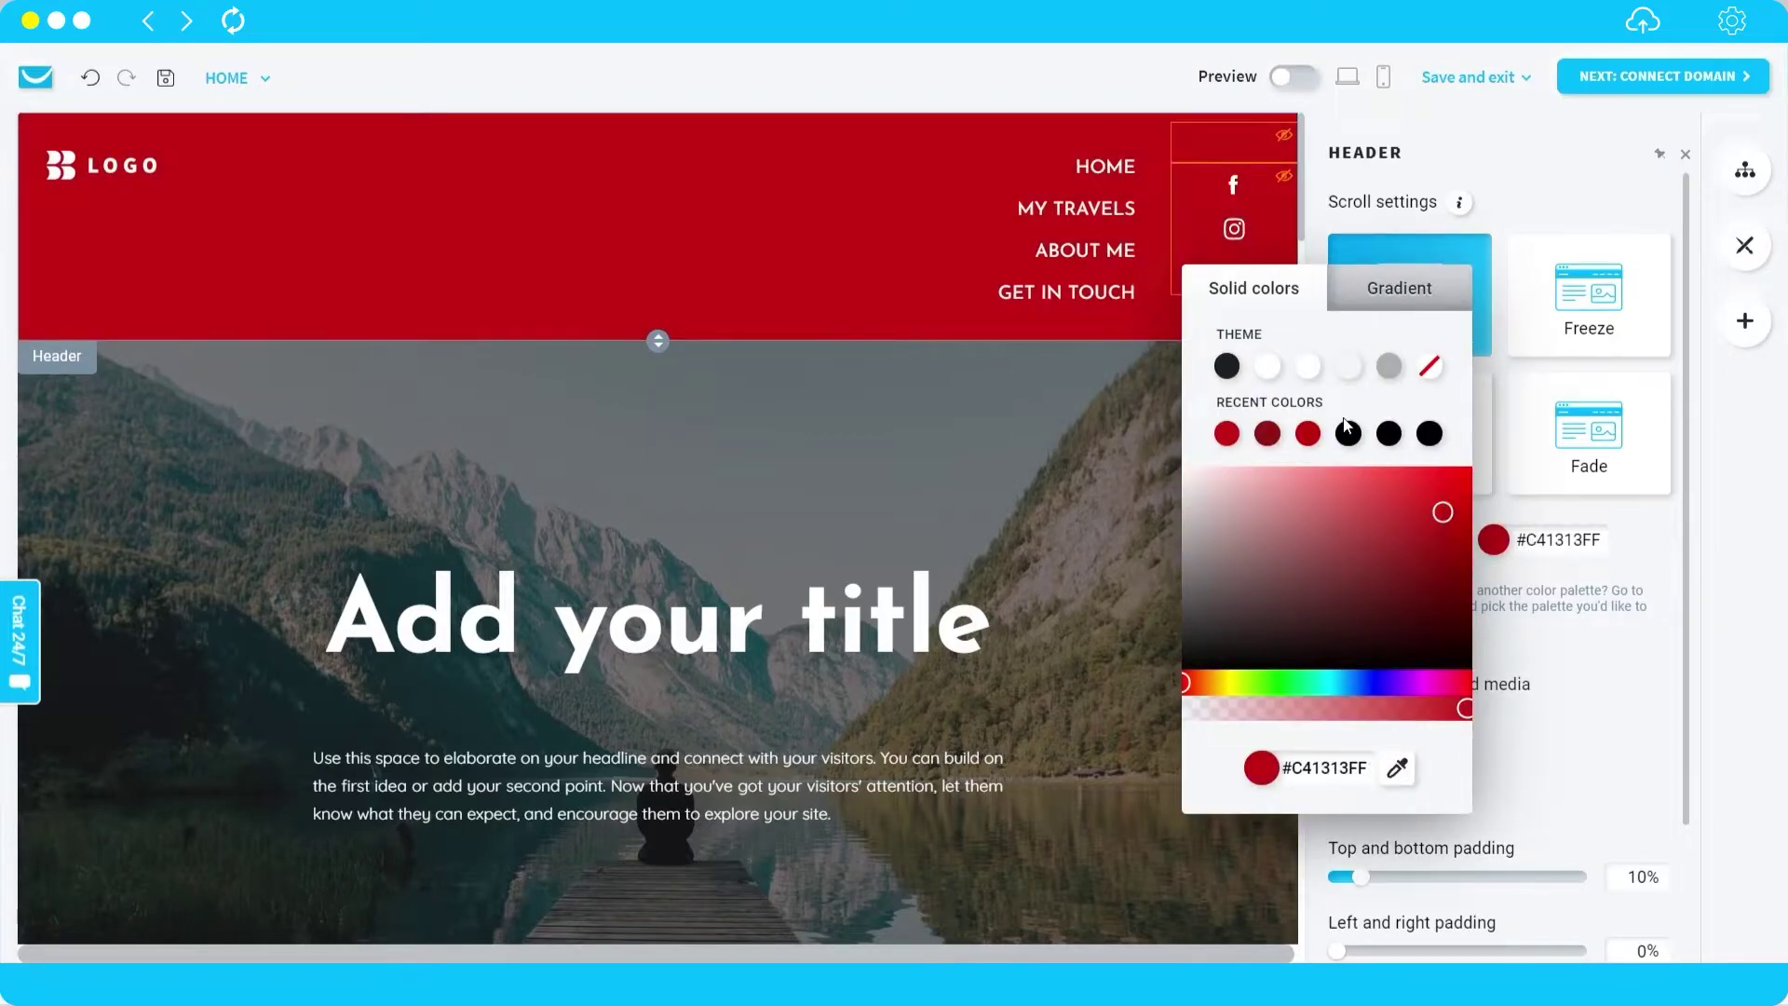
pyautogui.click(1459, 652)
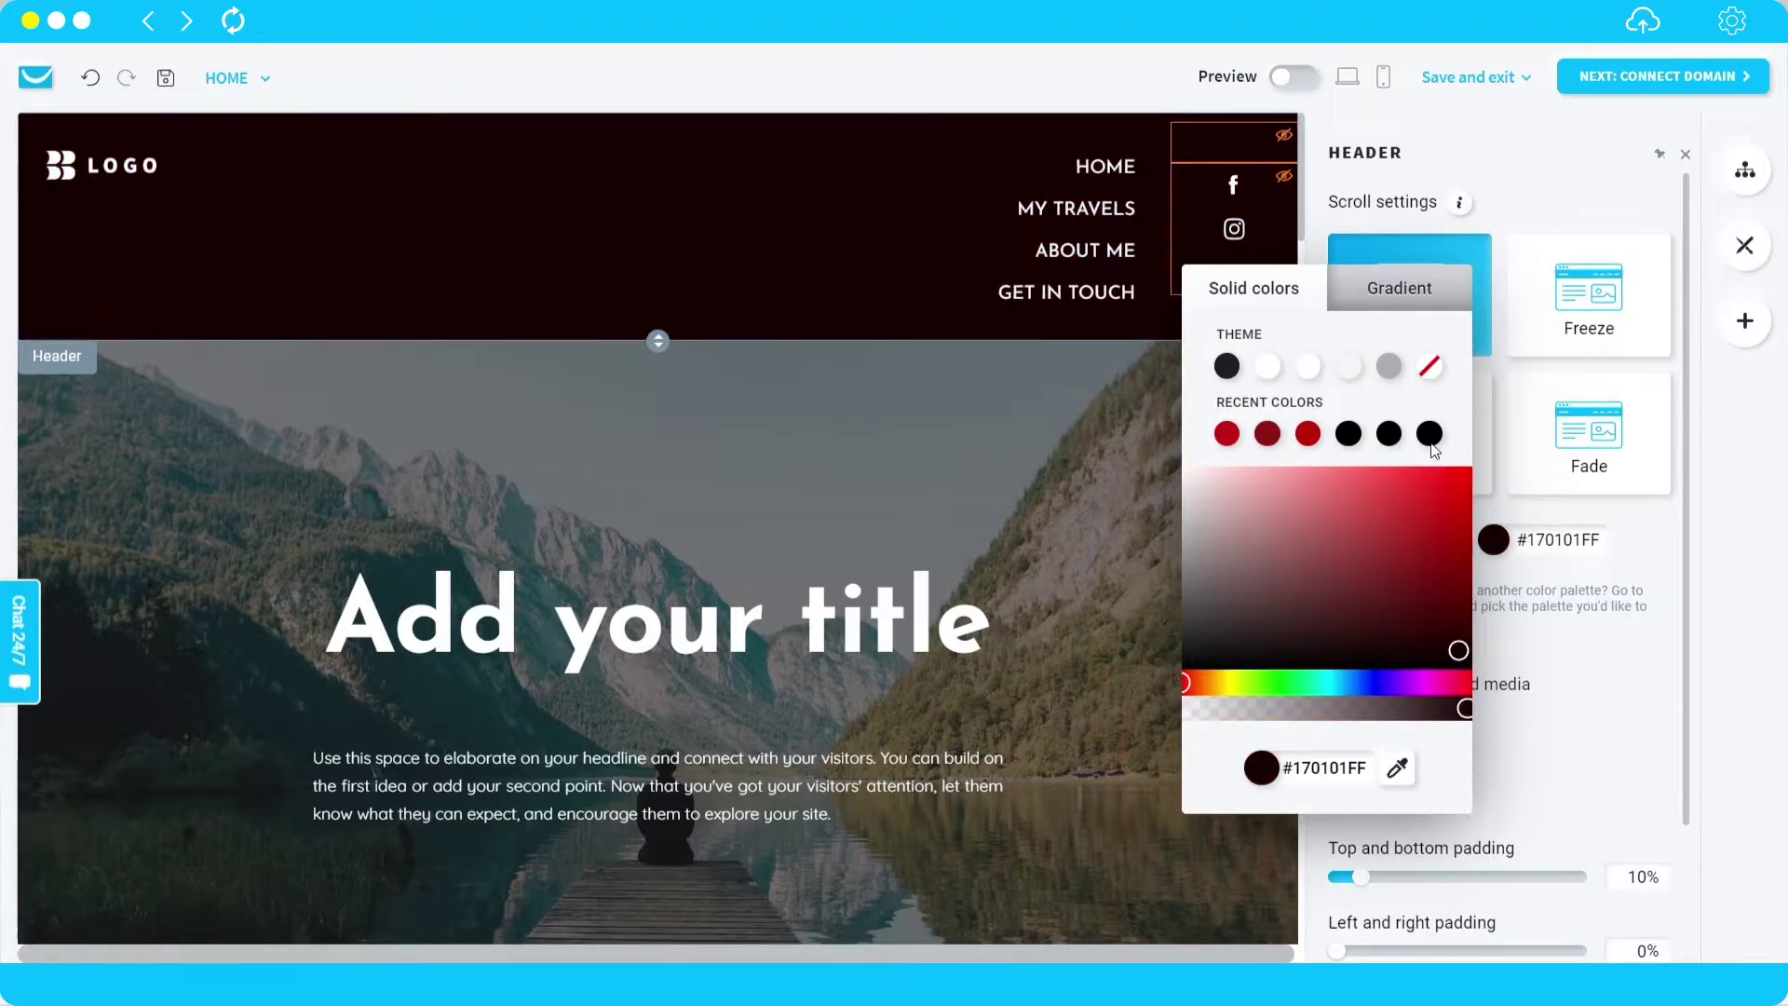
pyautogui.click(1643, 567)
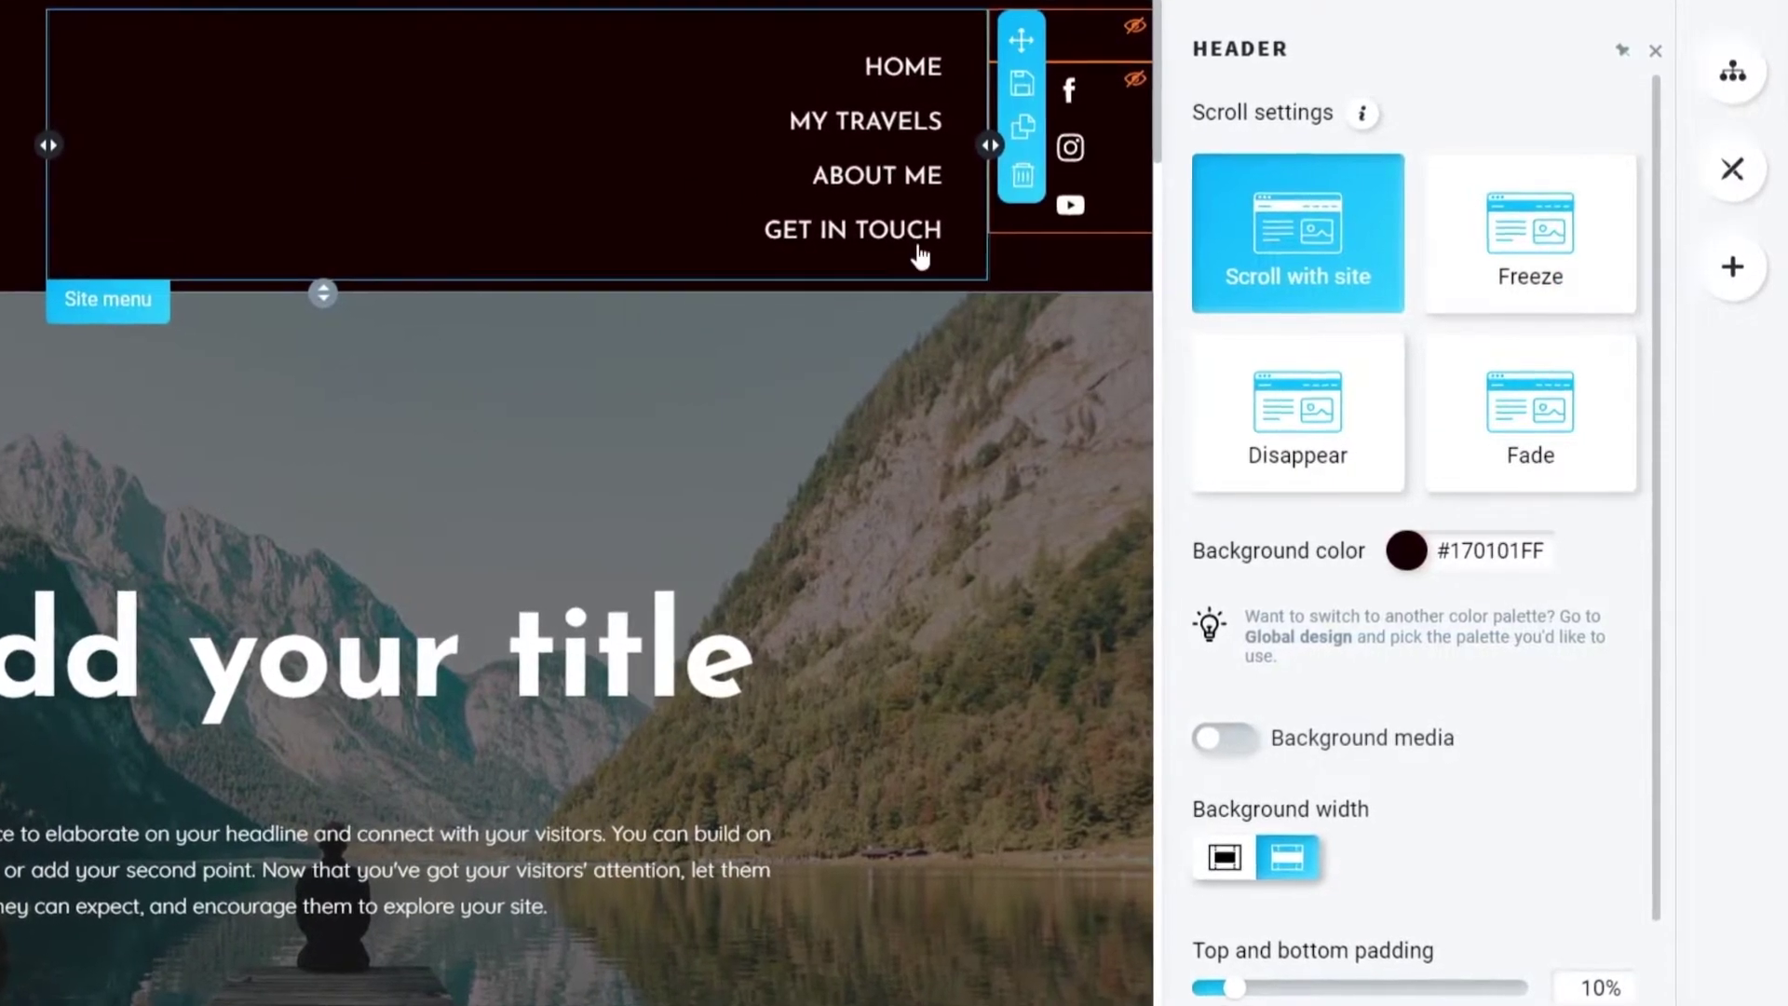
# - Set the header's scroll behavior to Freeze
pyautogui.scroll(-3, 291, 299)
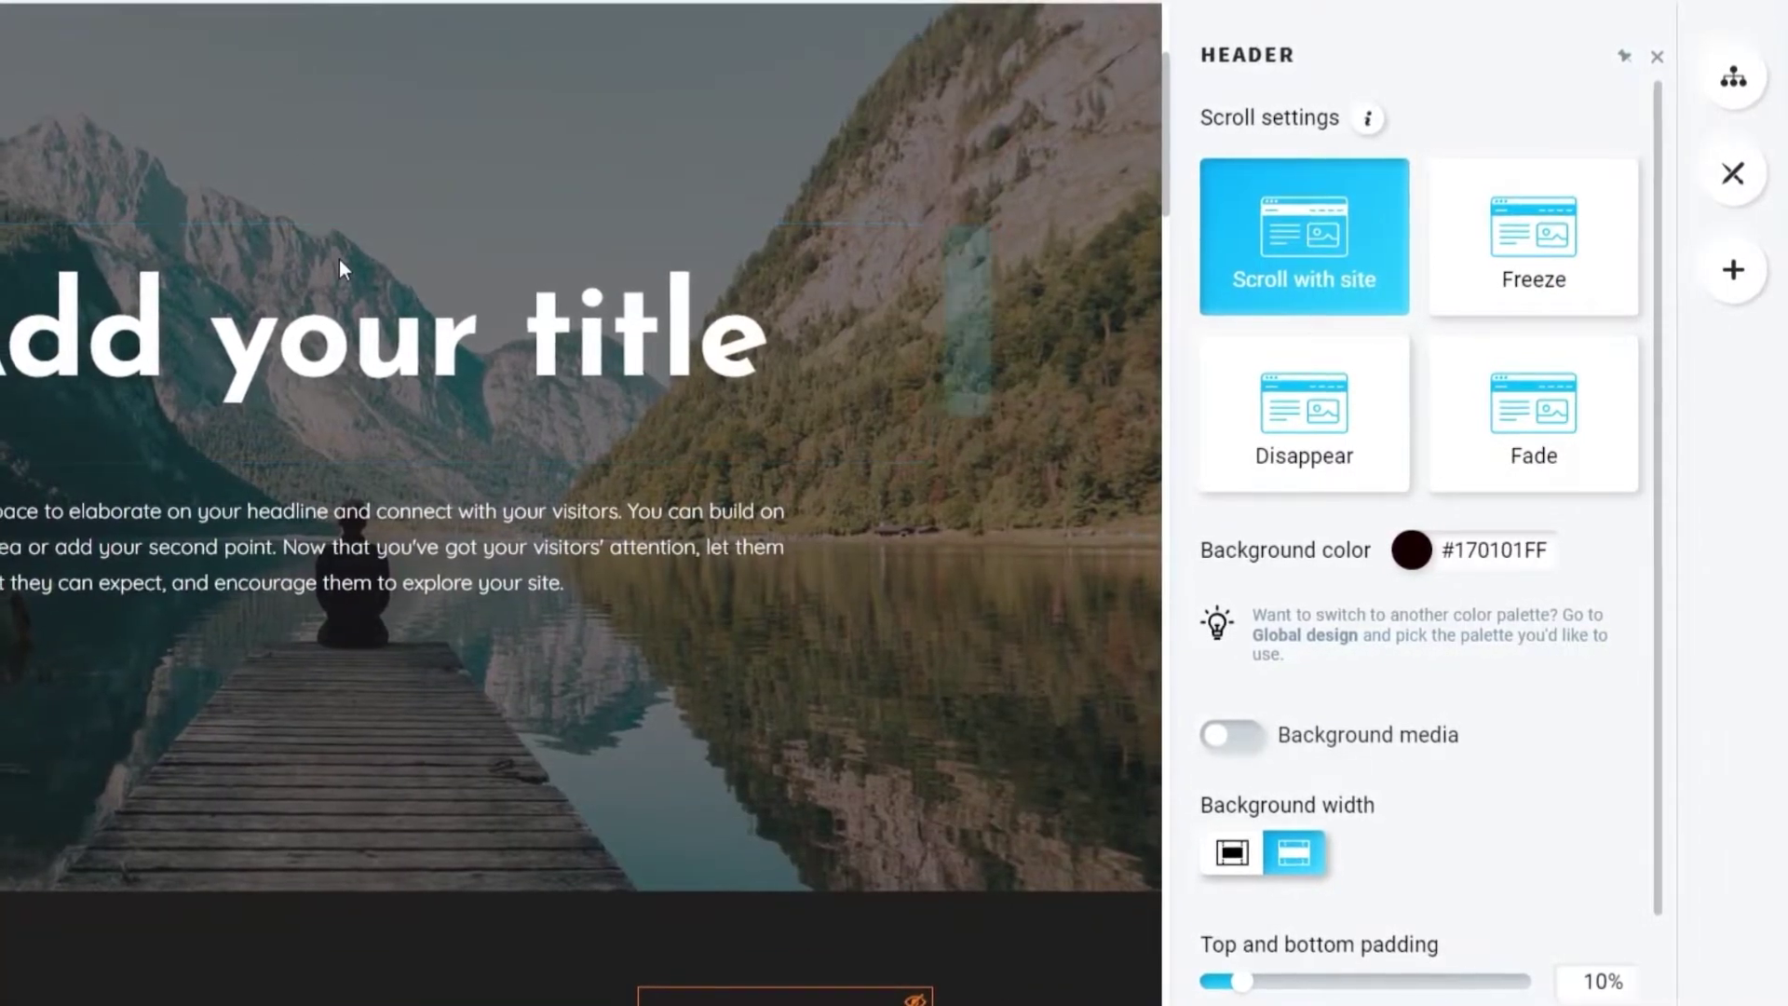
pyautogui.scroll(-2, 341, 260)
pyautogui.scroll(5, 341, 260)
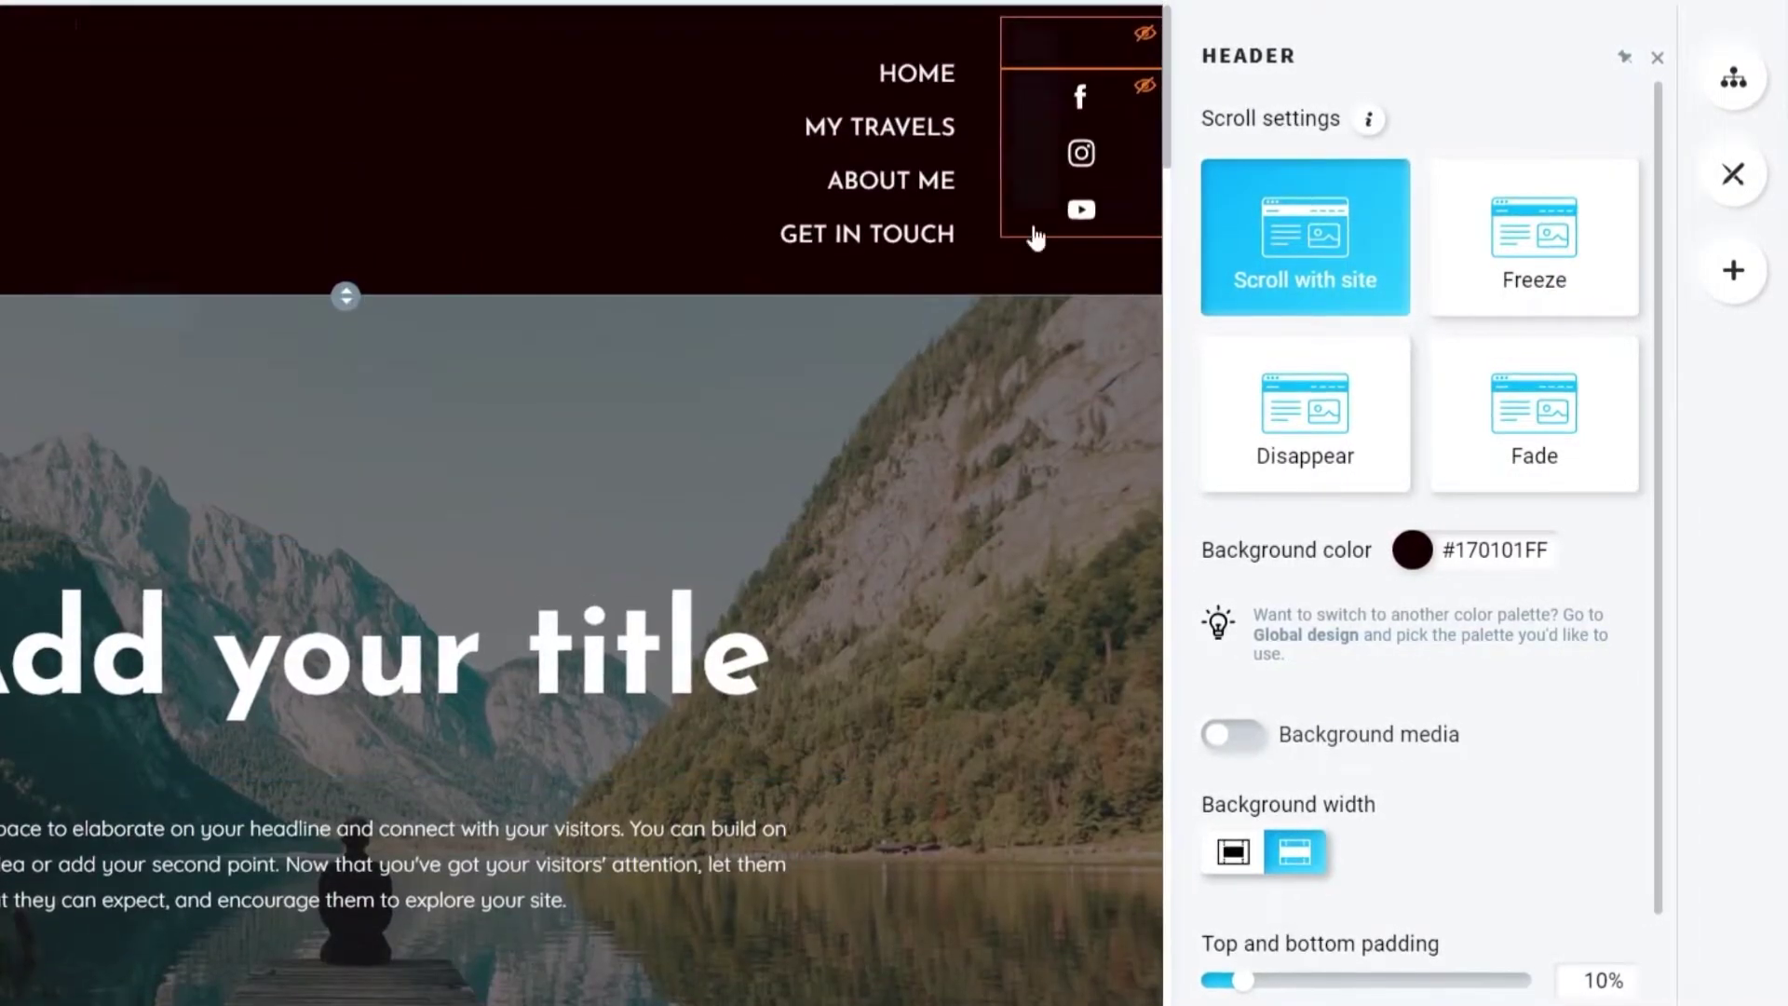
pyautogui.click(1495, 270)
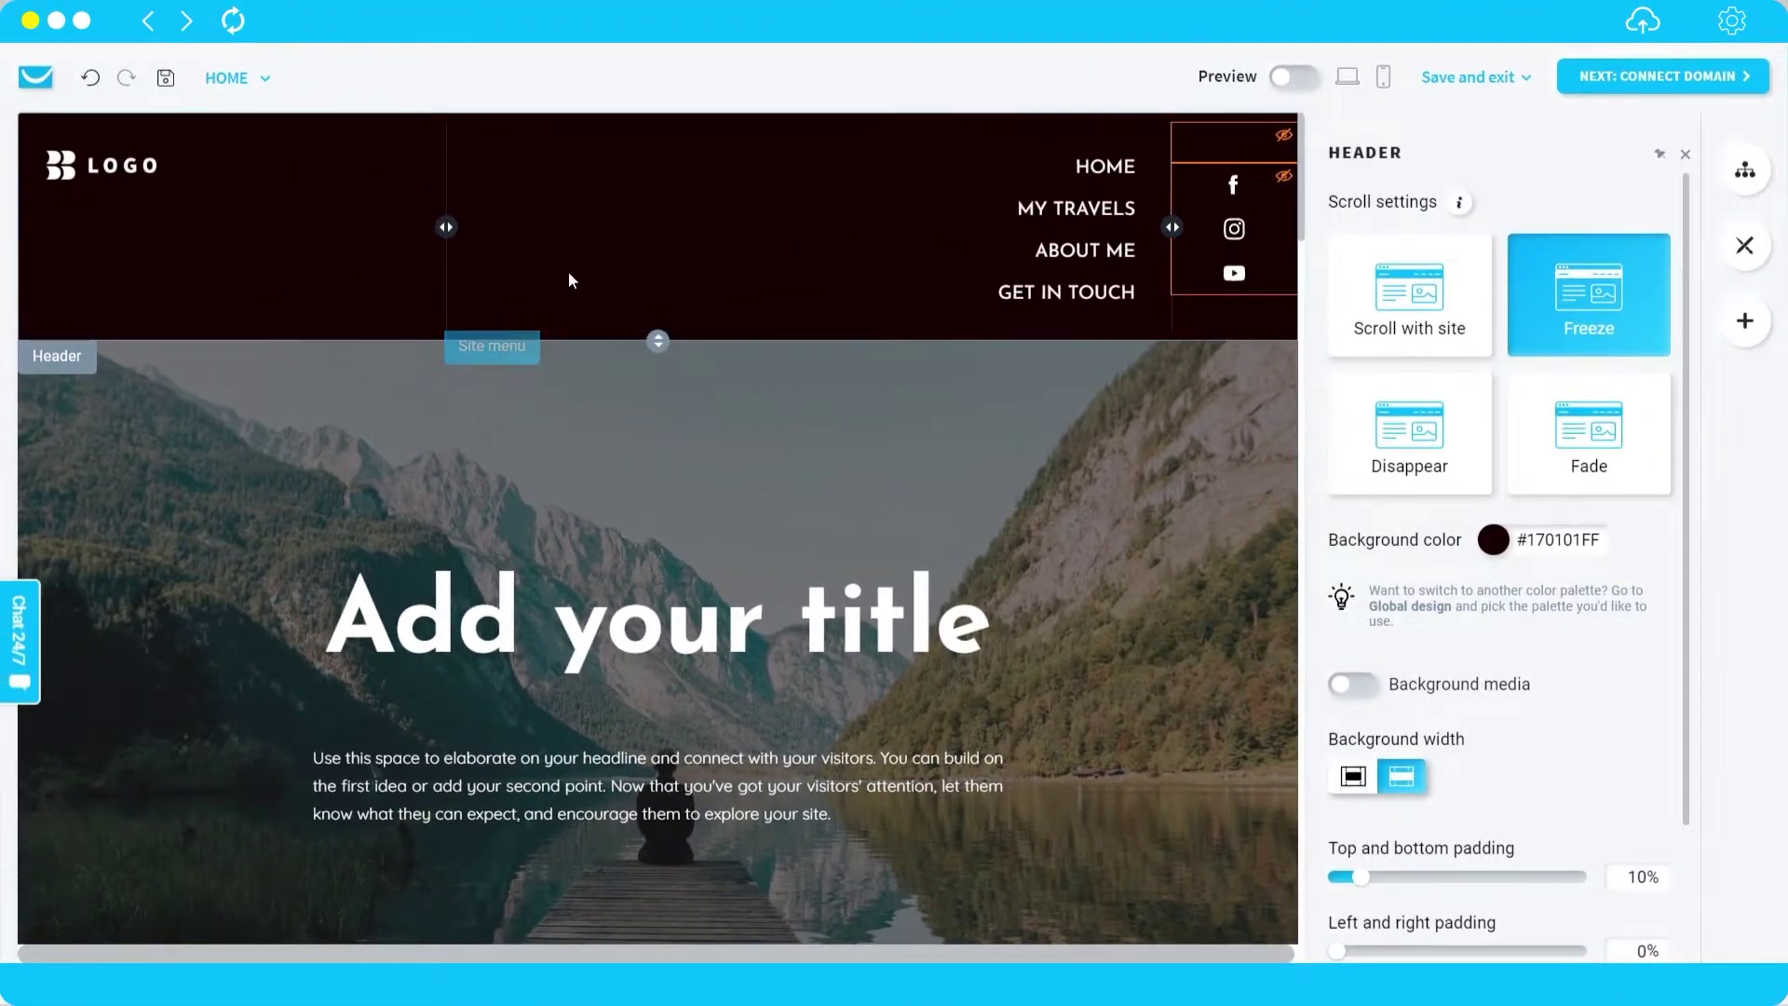
pyautogui.scroll(-5, 637, 416)
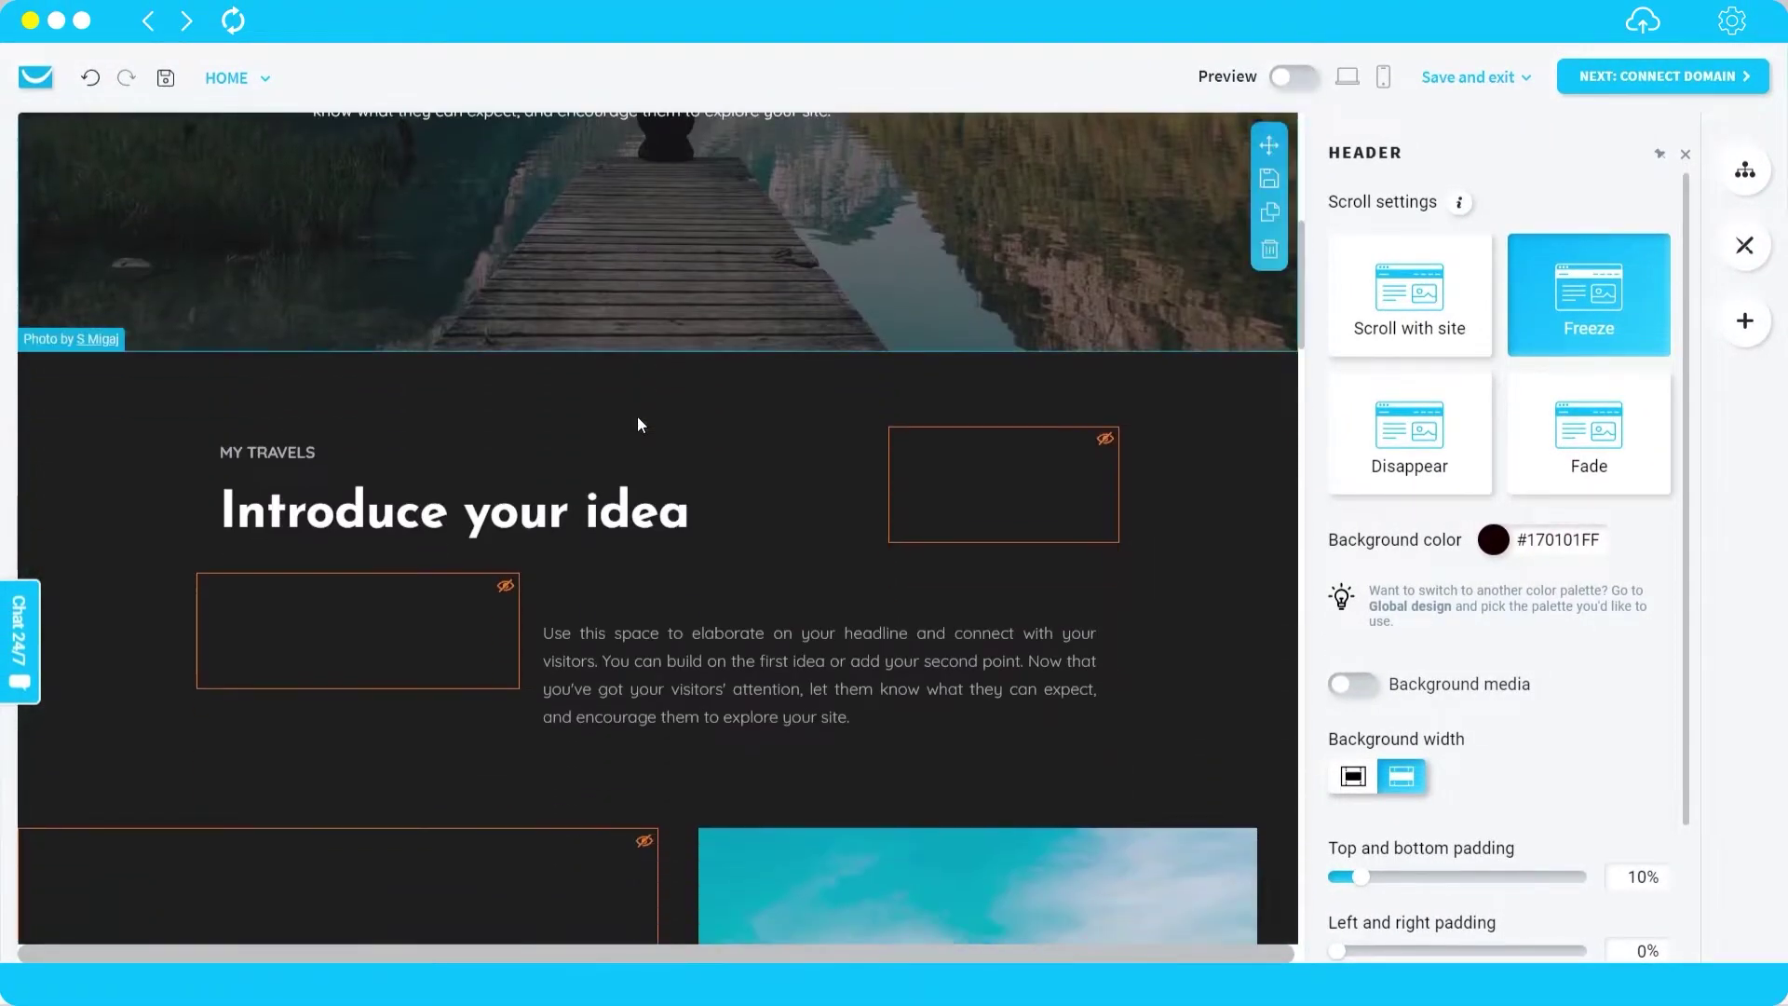
pyautogui.scroll(6, 633, 410)
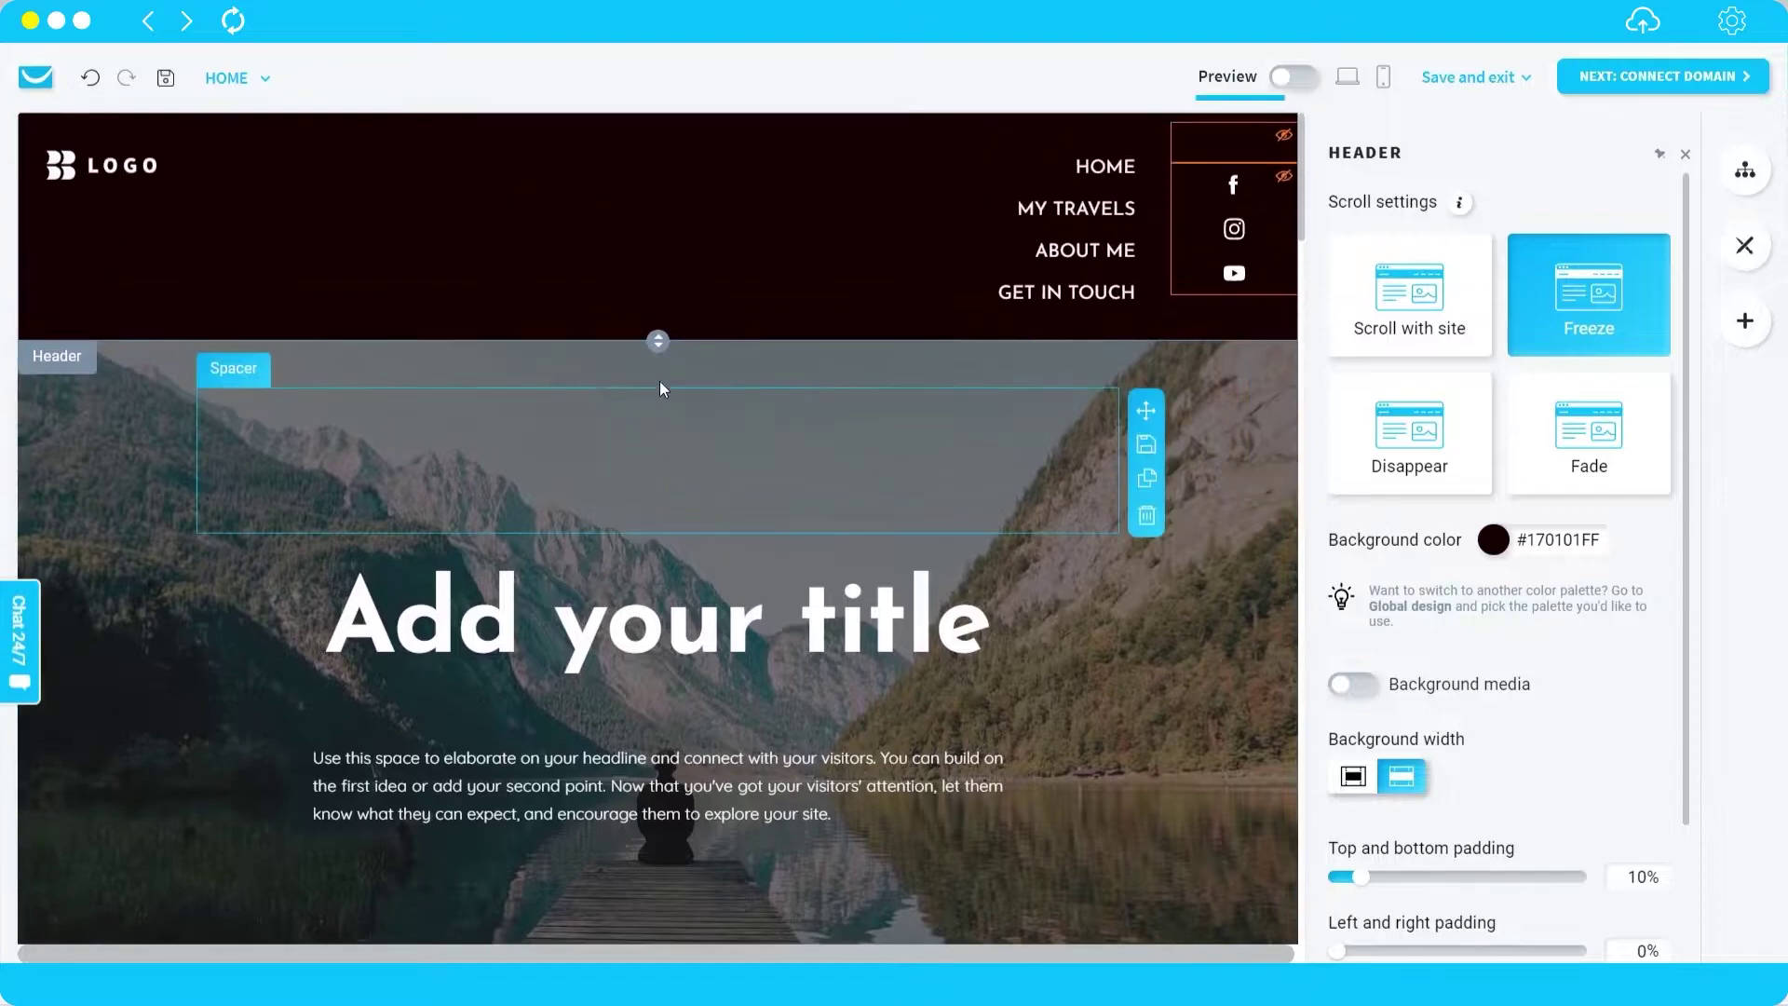
# - Preview the home page in desktop view, check how the header behaves while scrolling, and return to editing
pyautogui.click(1295, 78)
pyautogui.scroll(-8, 932, 297)
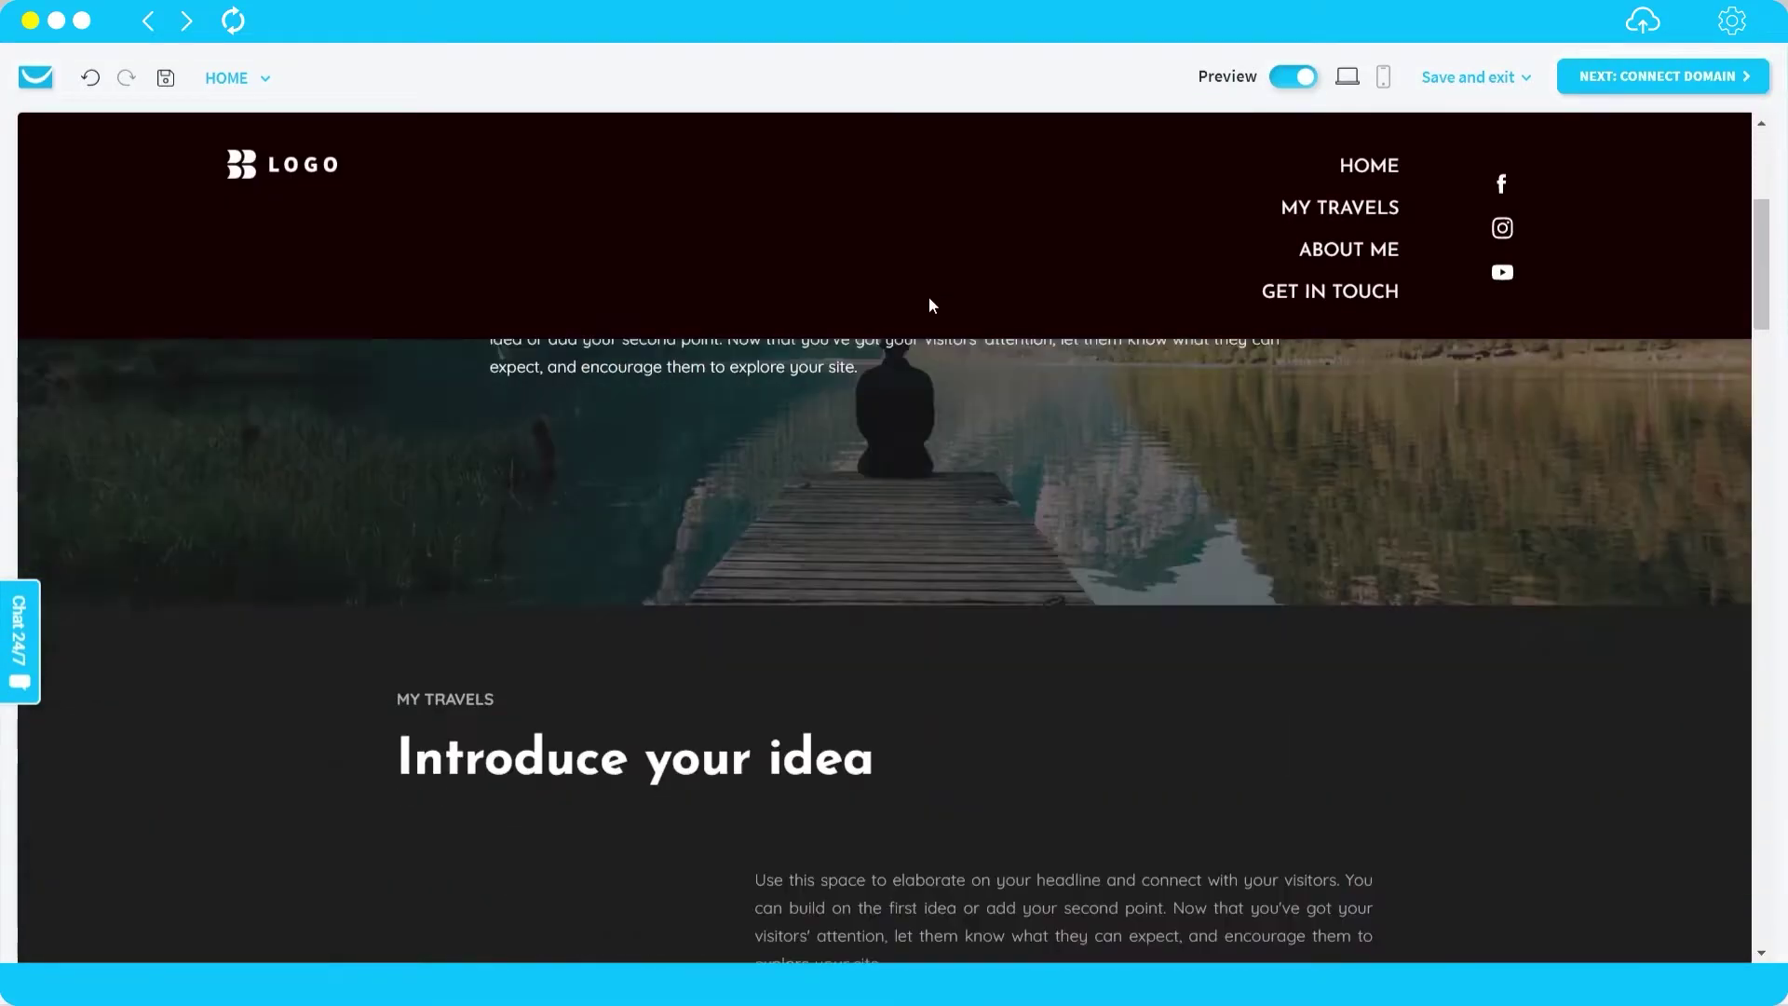
pyautogui.scroll(-5, 808, 296)
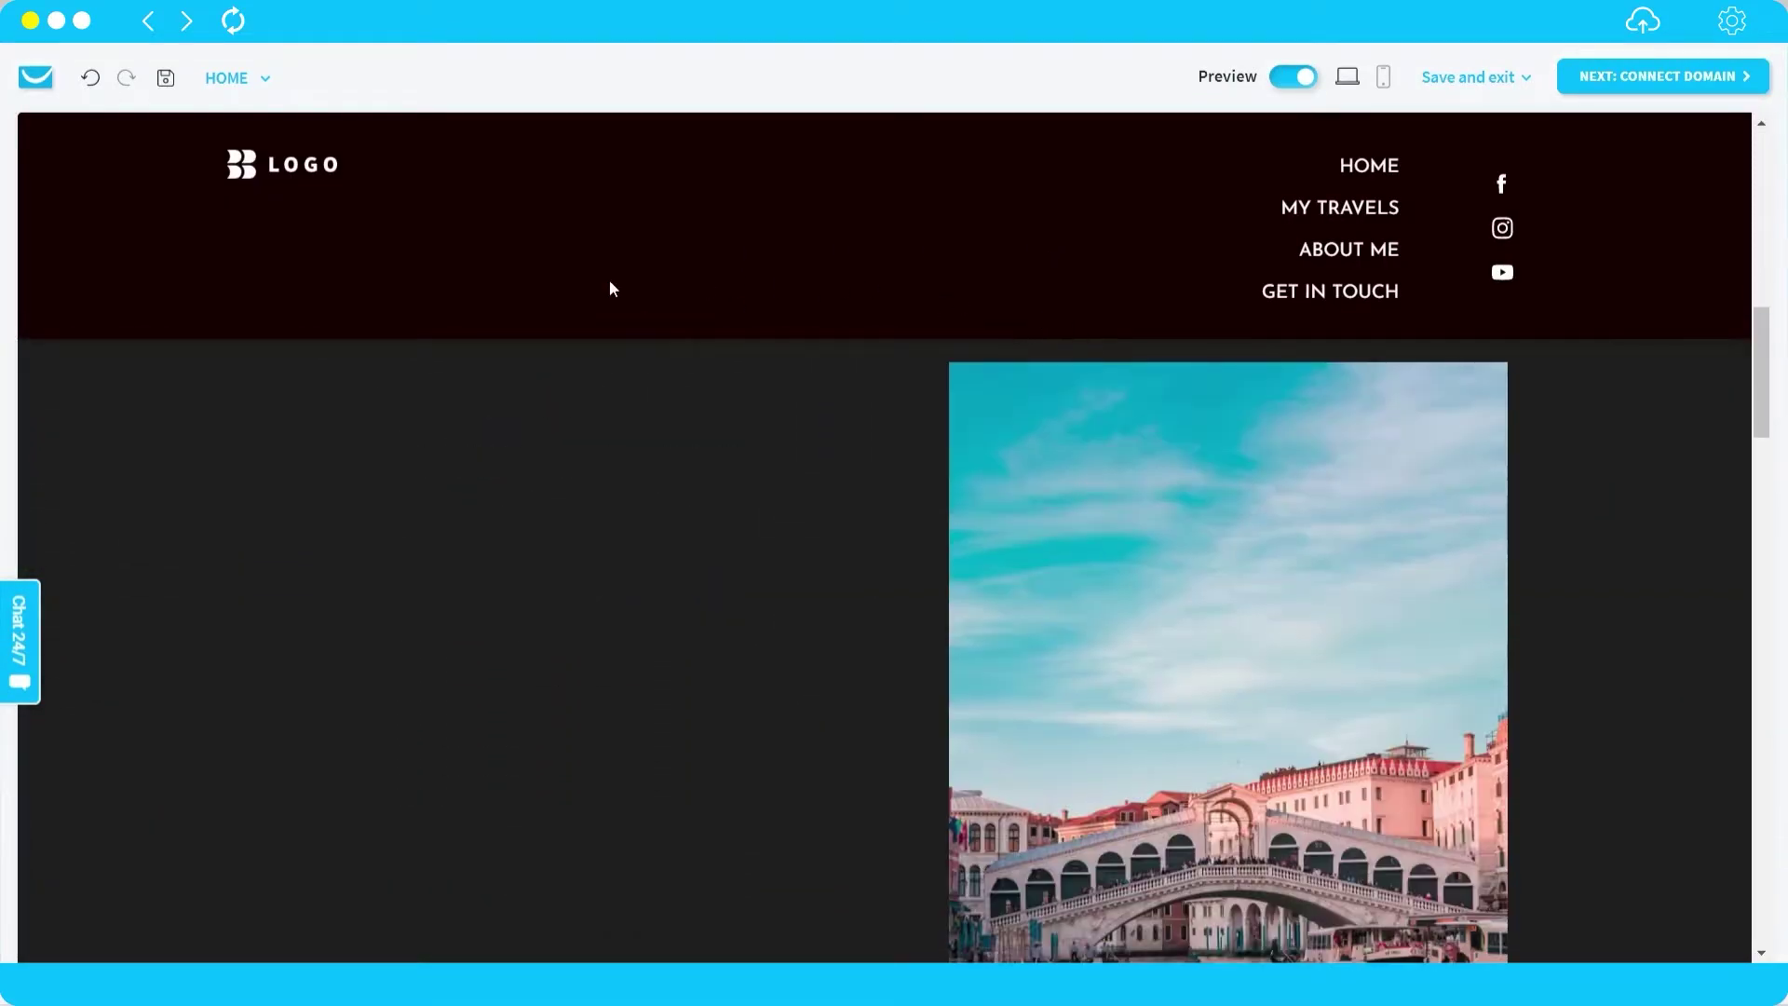
pyautogui.scroll(-5, 710, 298)
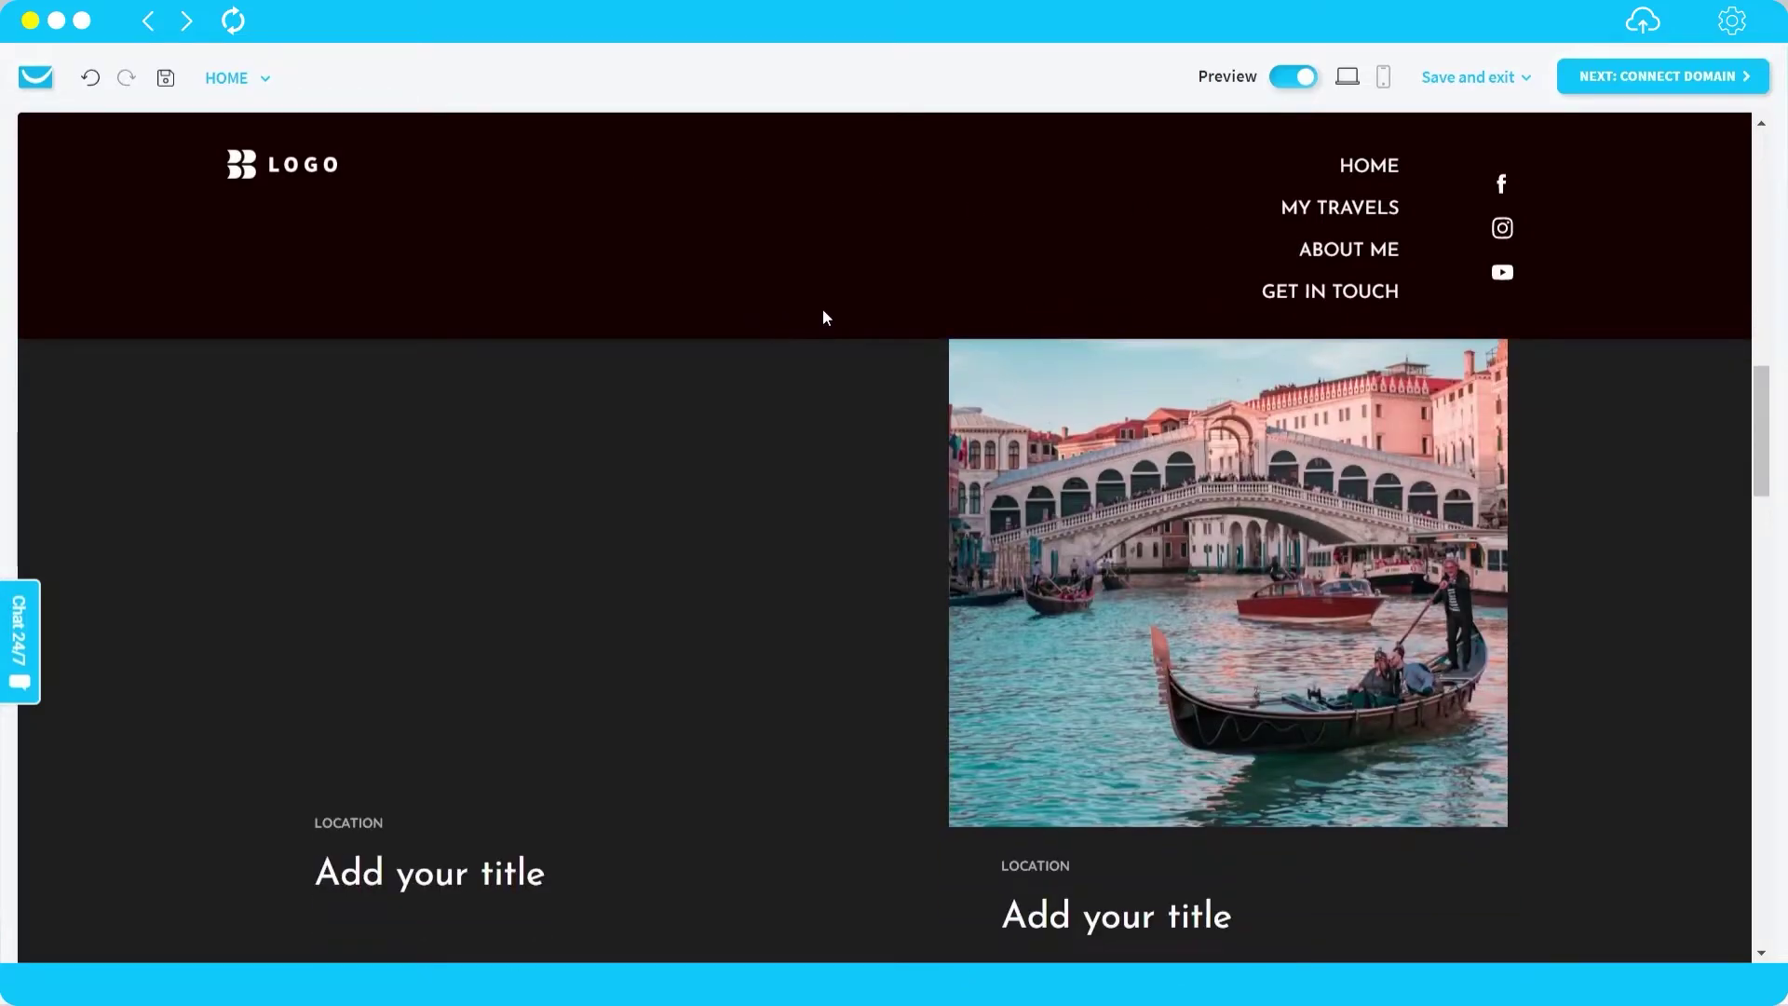
pyautogui.scroll(-4, 823, 318)
pyautogui.scroll(12, 896, 394)
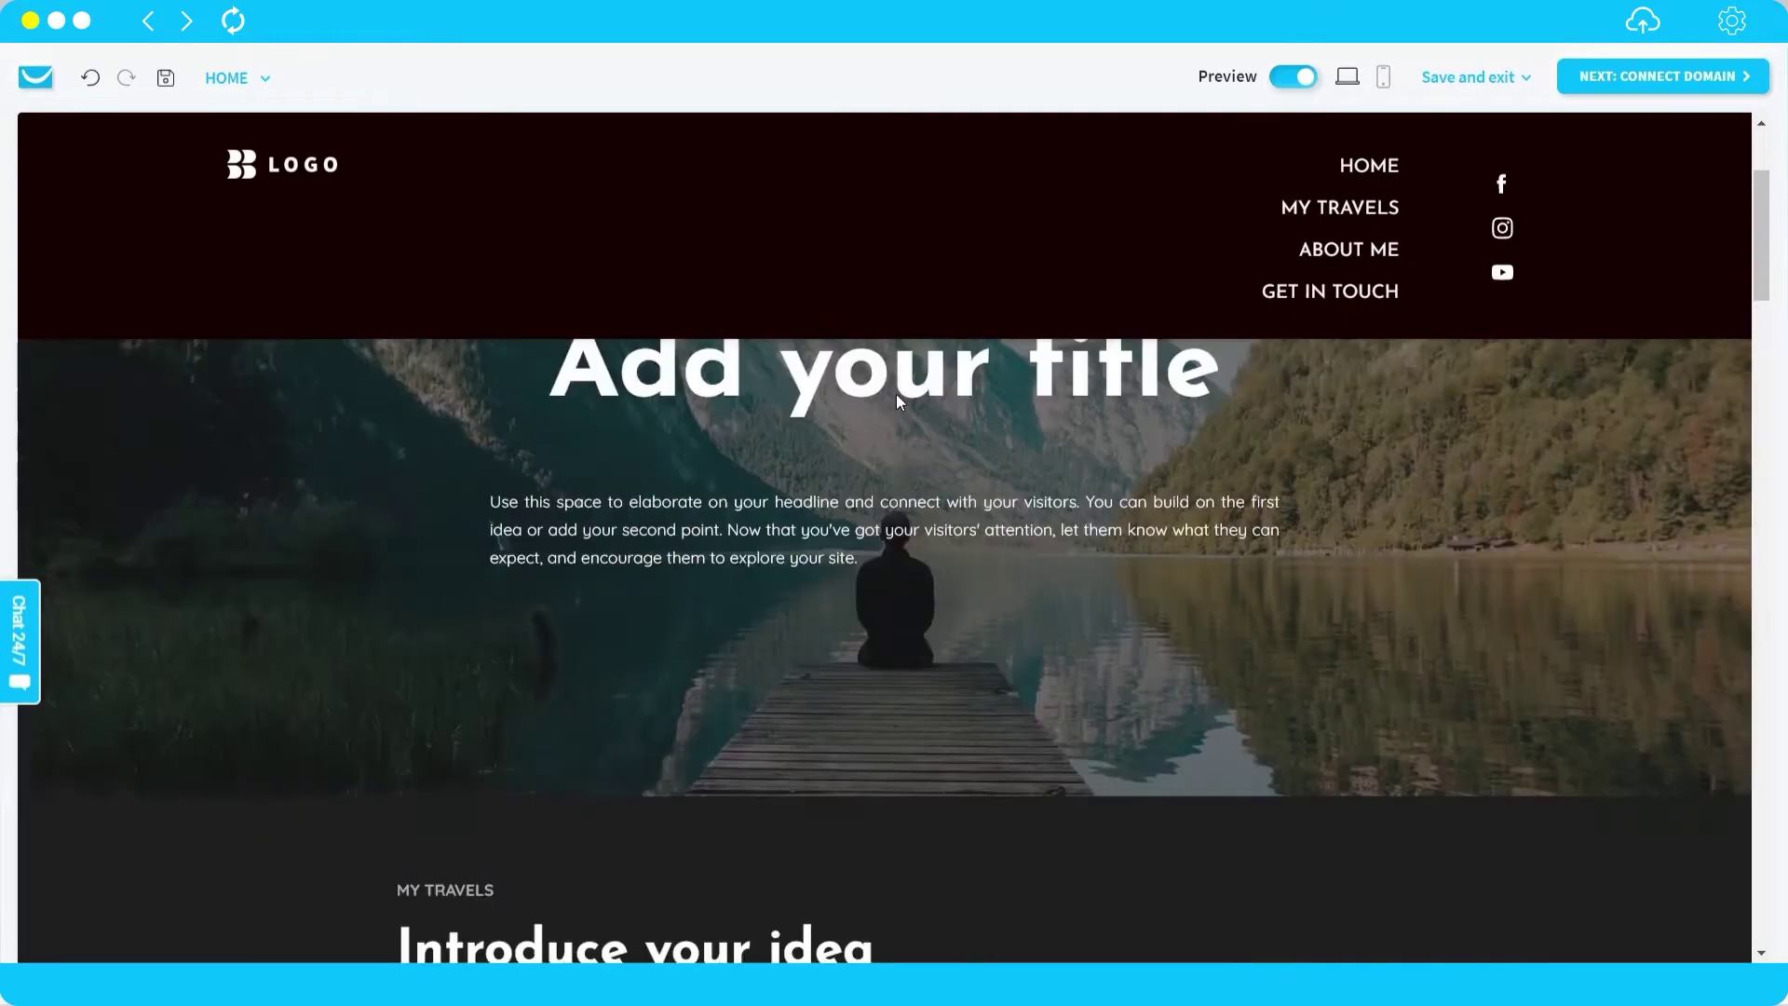
pyautogui.scroll(3, 896, 394)
pyautogui.click(1294, 78)
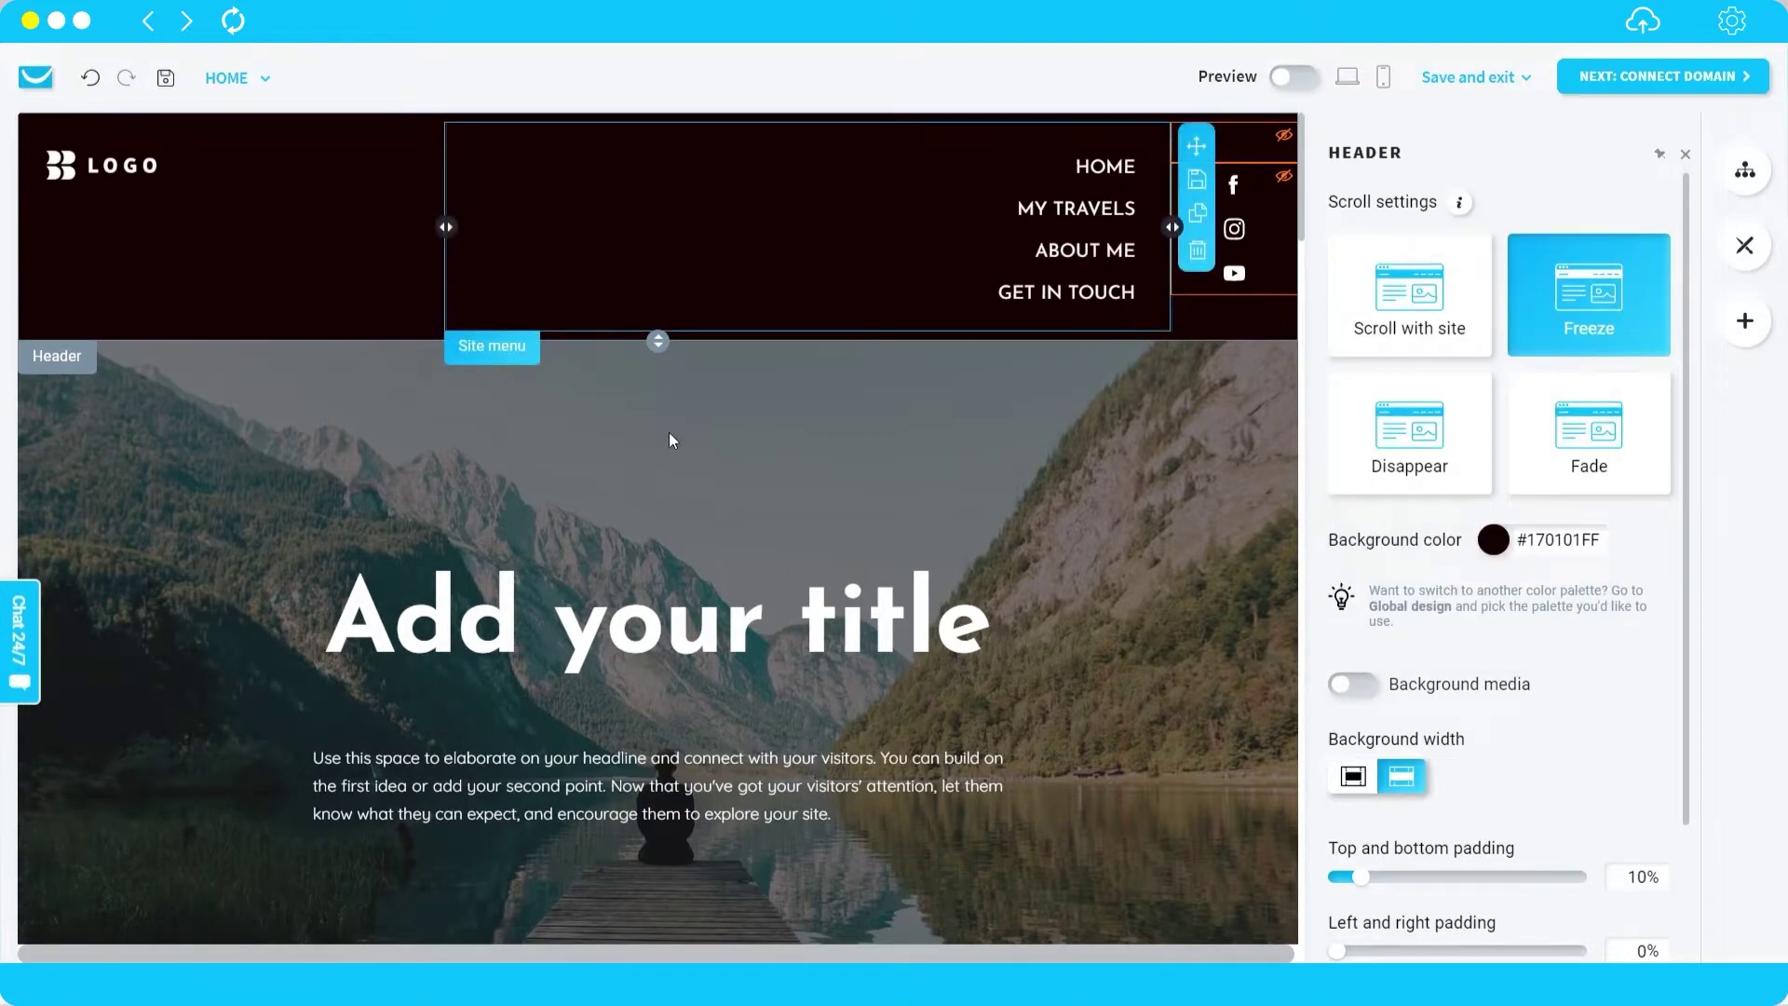
# - Browse the My websites and Unsplash images for the title section's background and close the library without picking one
pyautogui.click(703, 612)
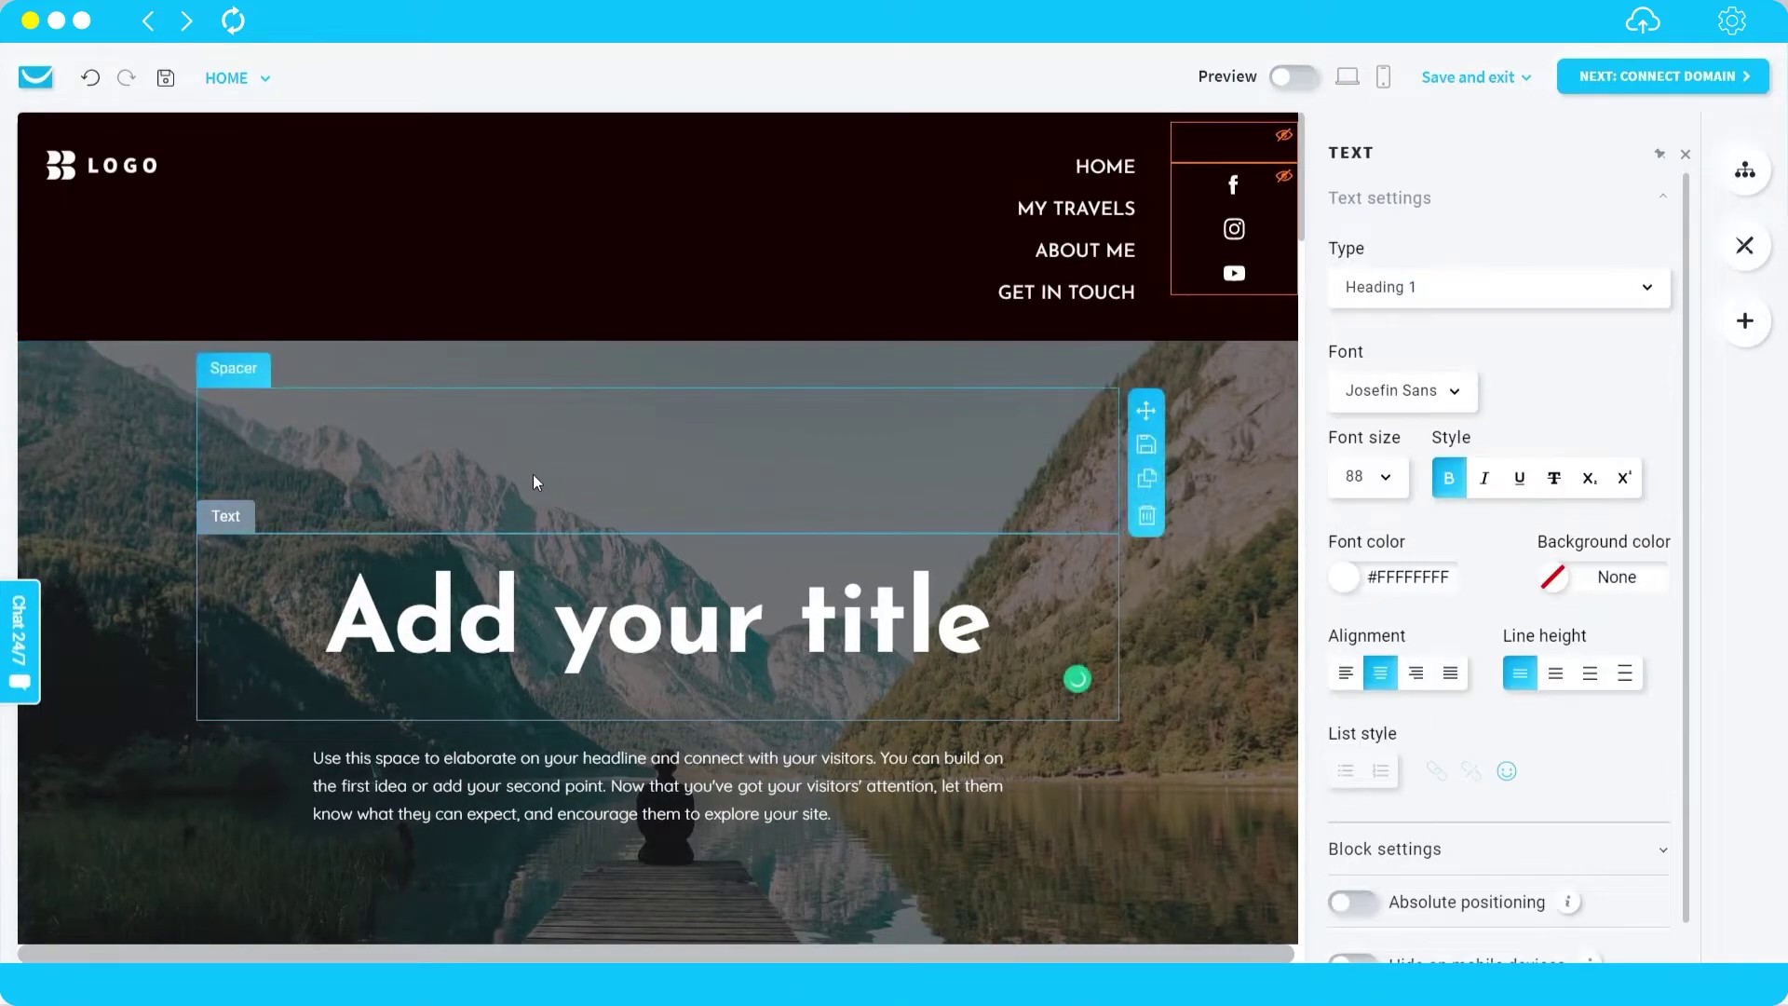
pyautogui.click(77, 500)
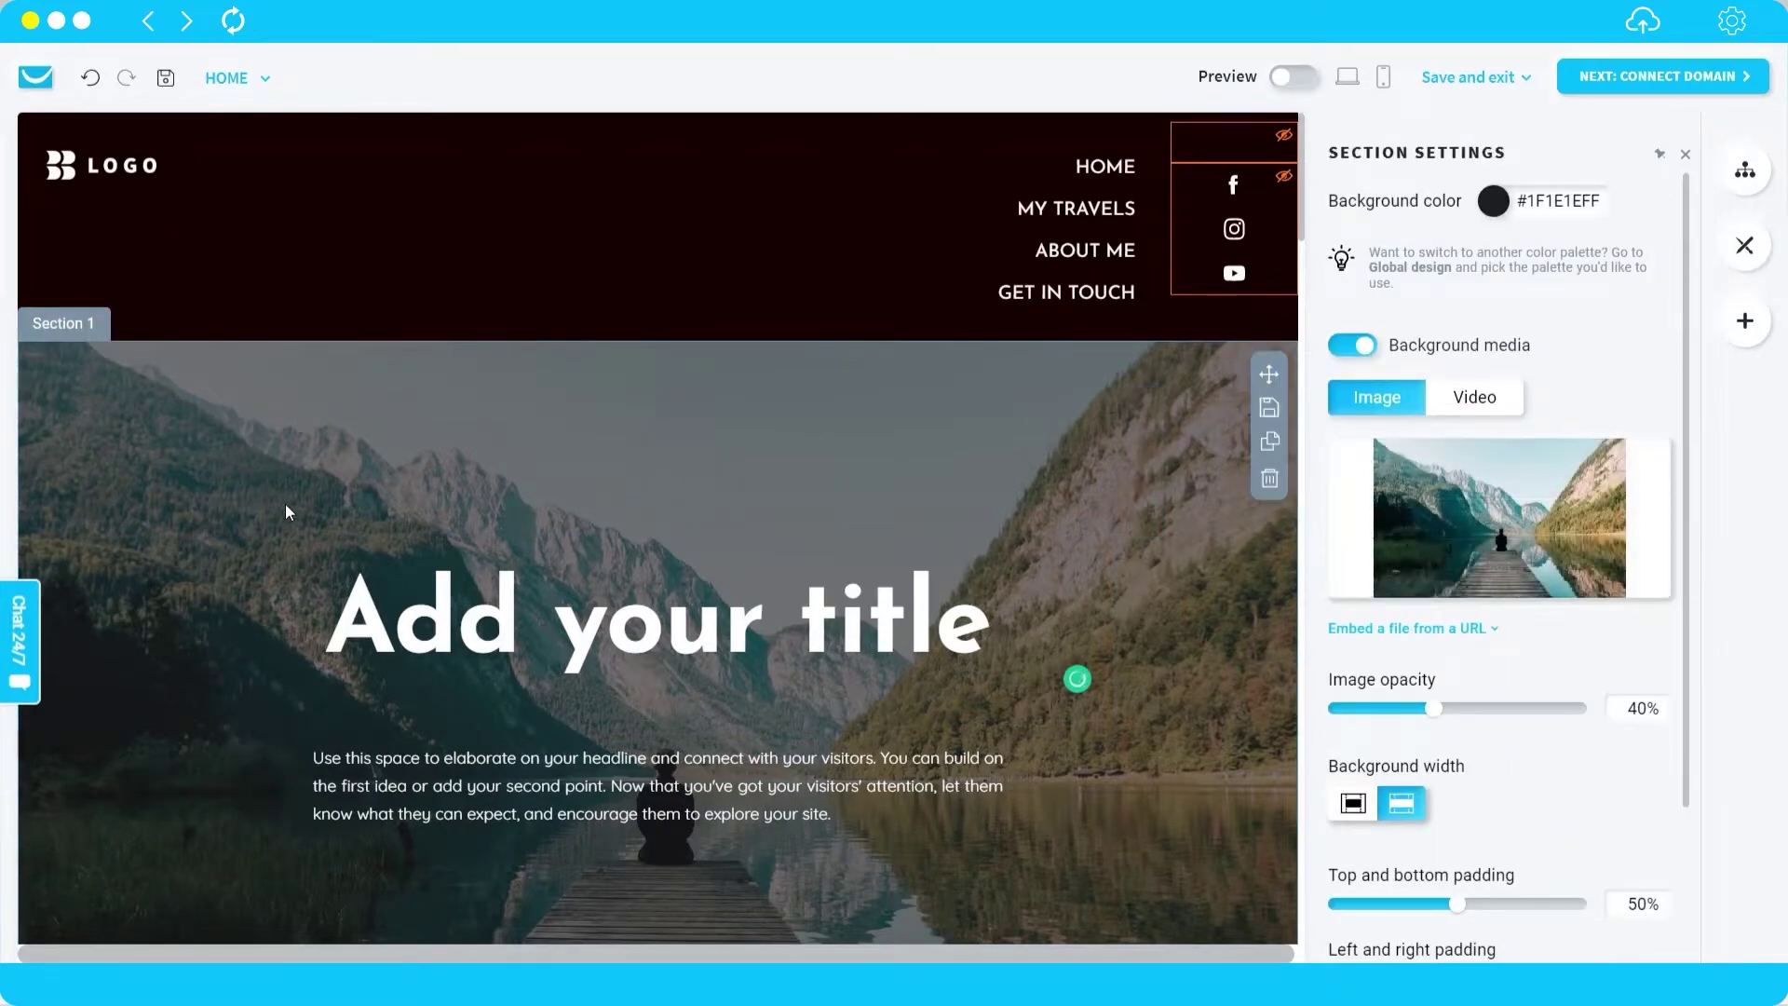
pyautogui.click(1501, 511)
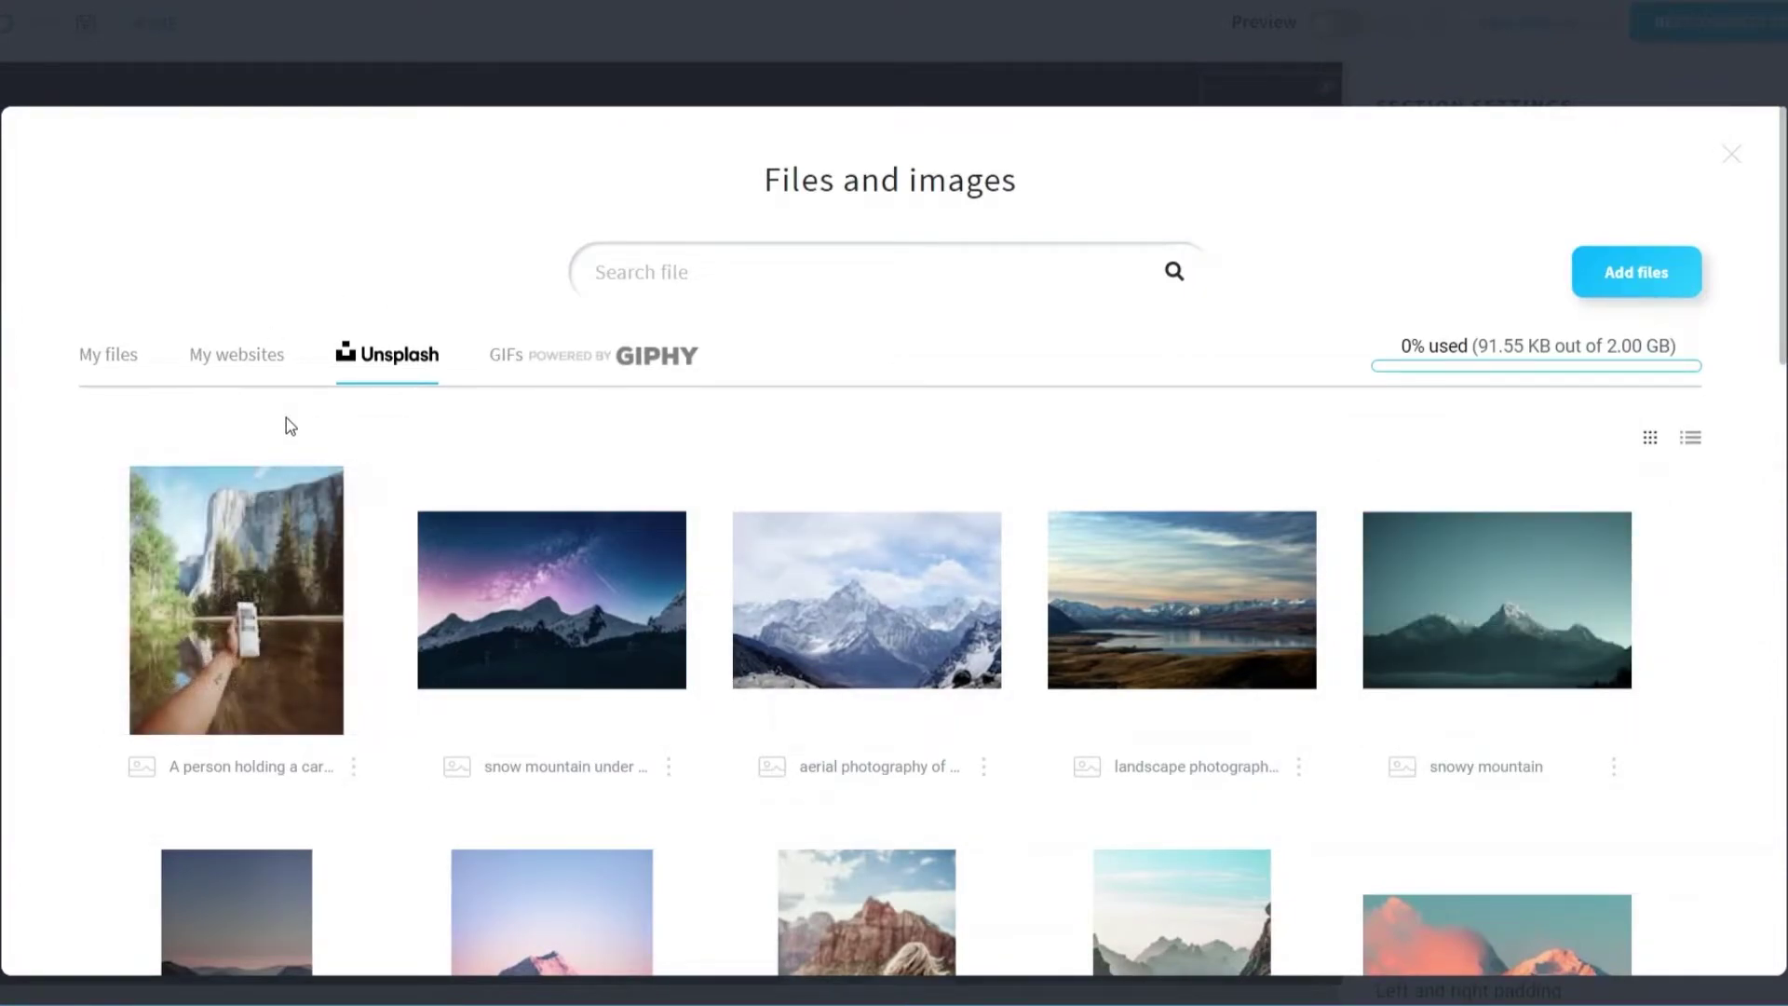
pyautogui.click(213, 376)
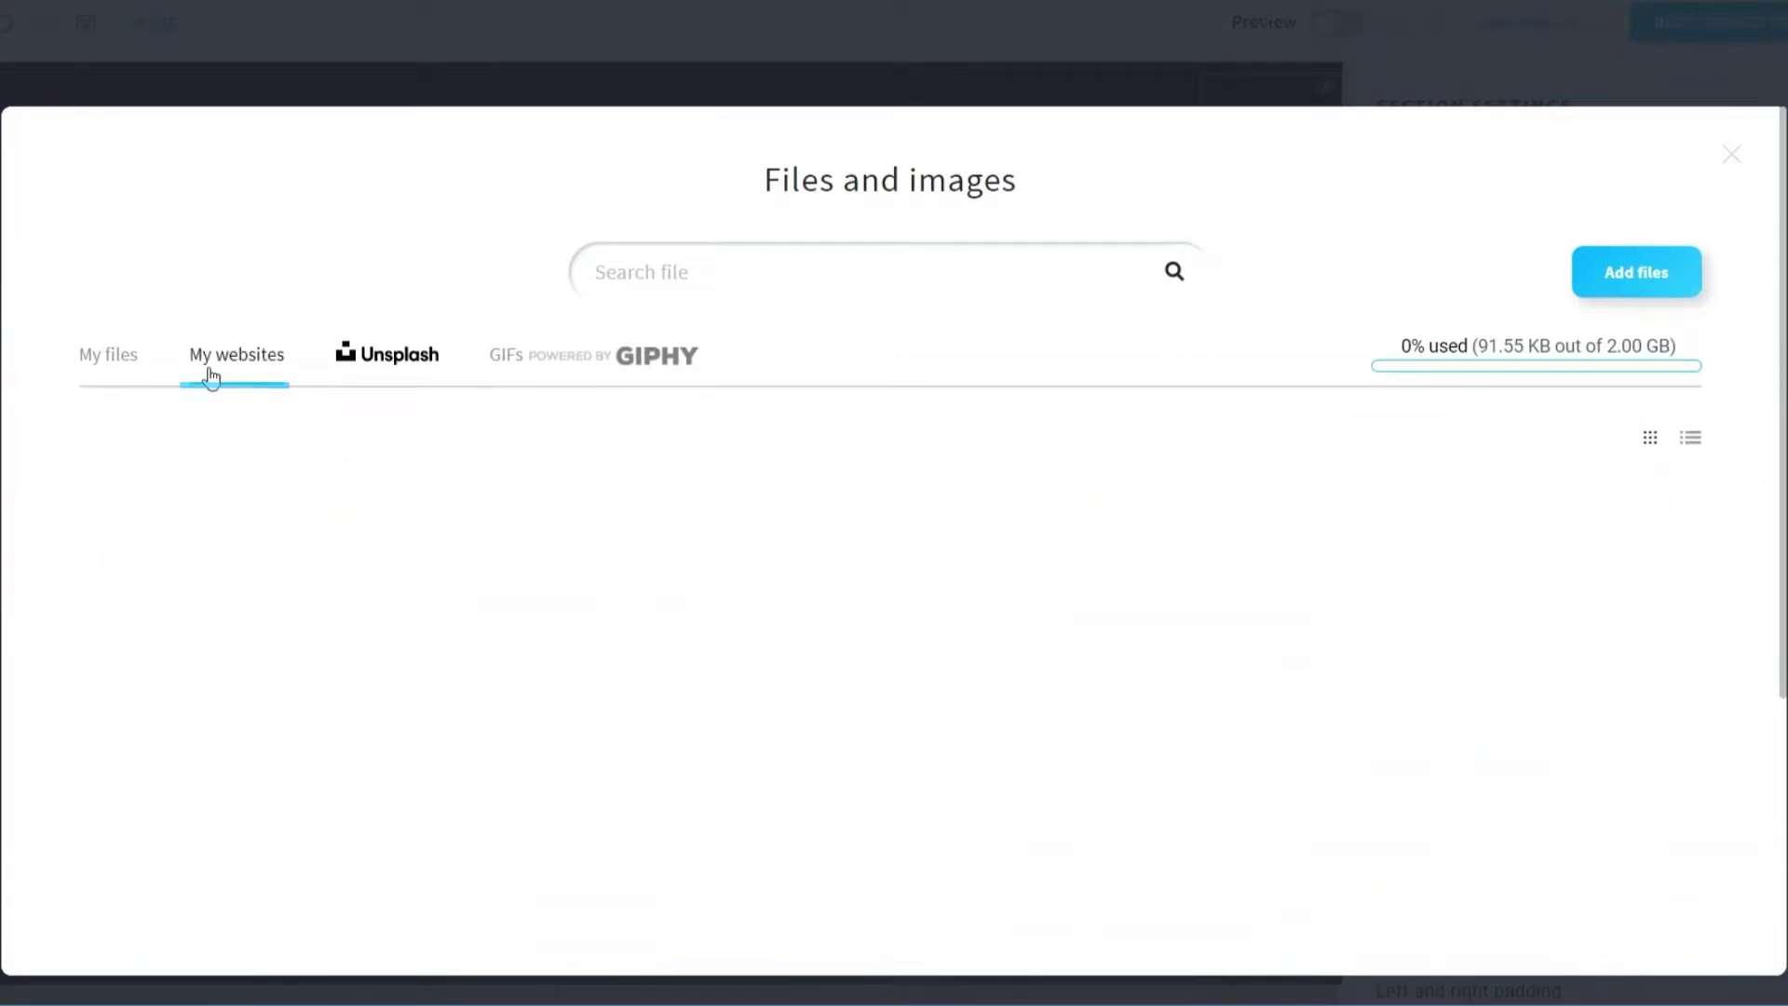
pyautogui.scroll(-7, 916, 577)
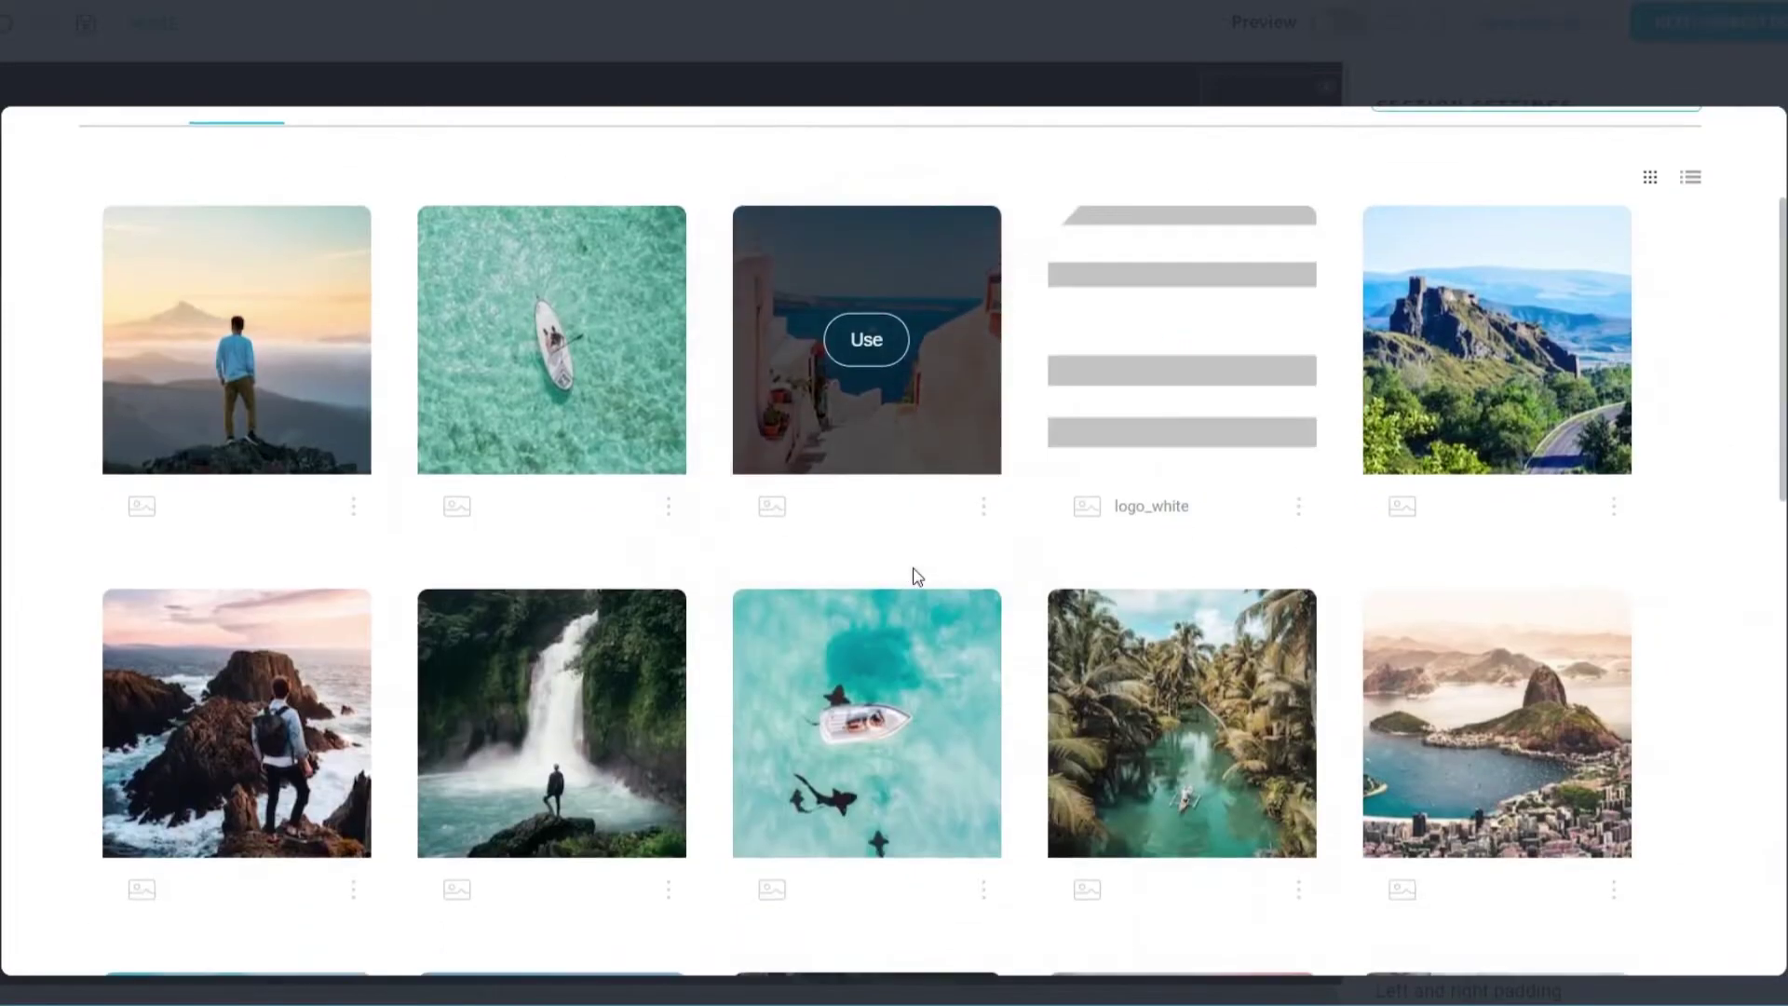
pyautogui.scroll(7, 916, 577)
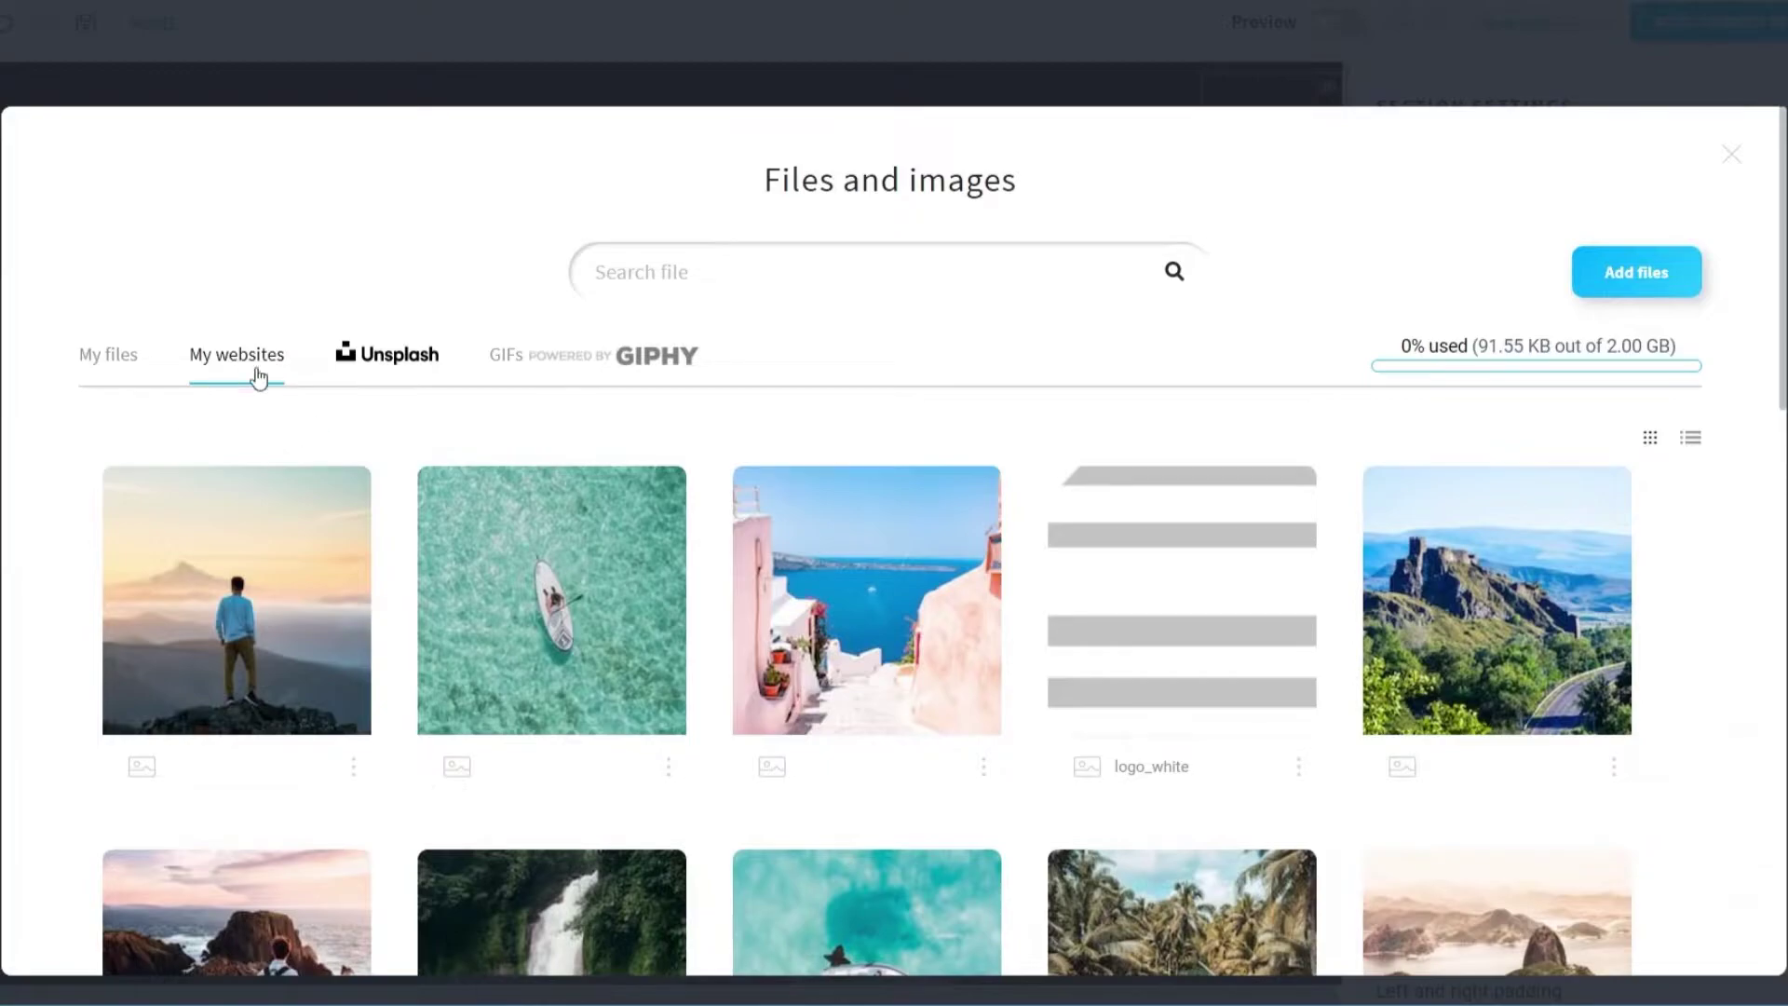
pyautogui.click(401, 363)
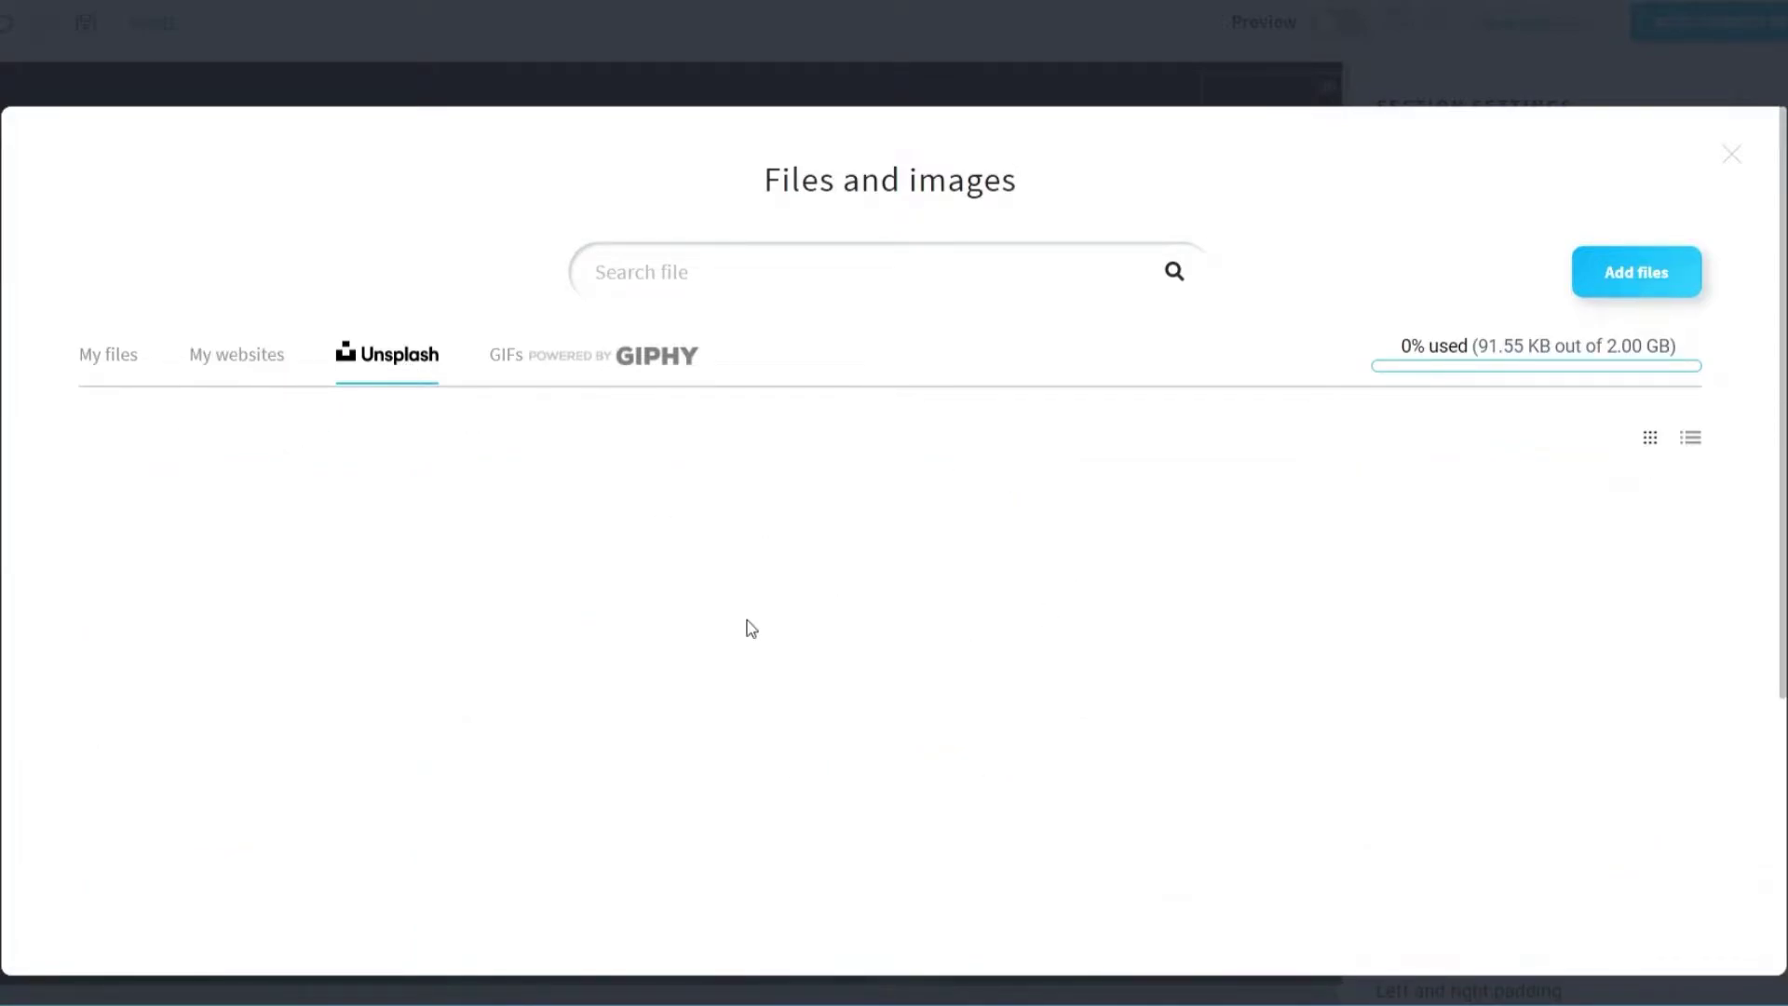
pyautogui.scroll(-5, 783, 633)
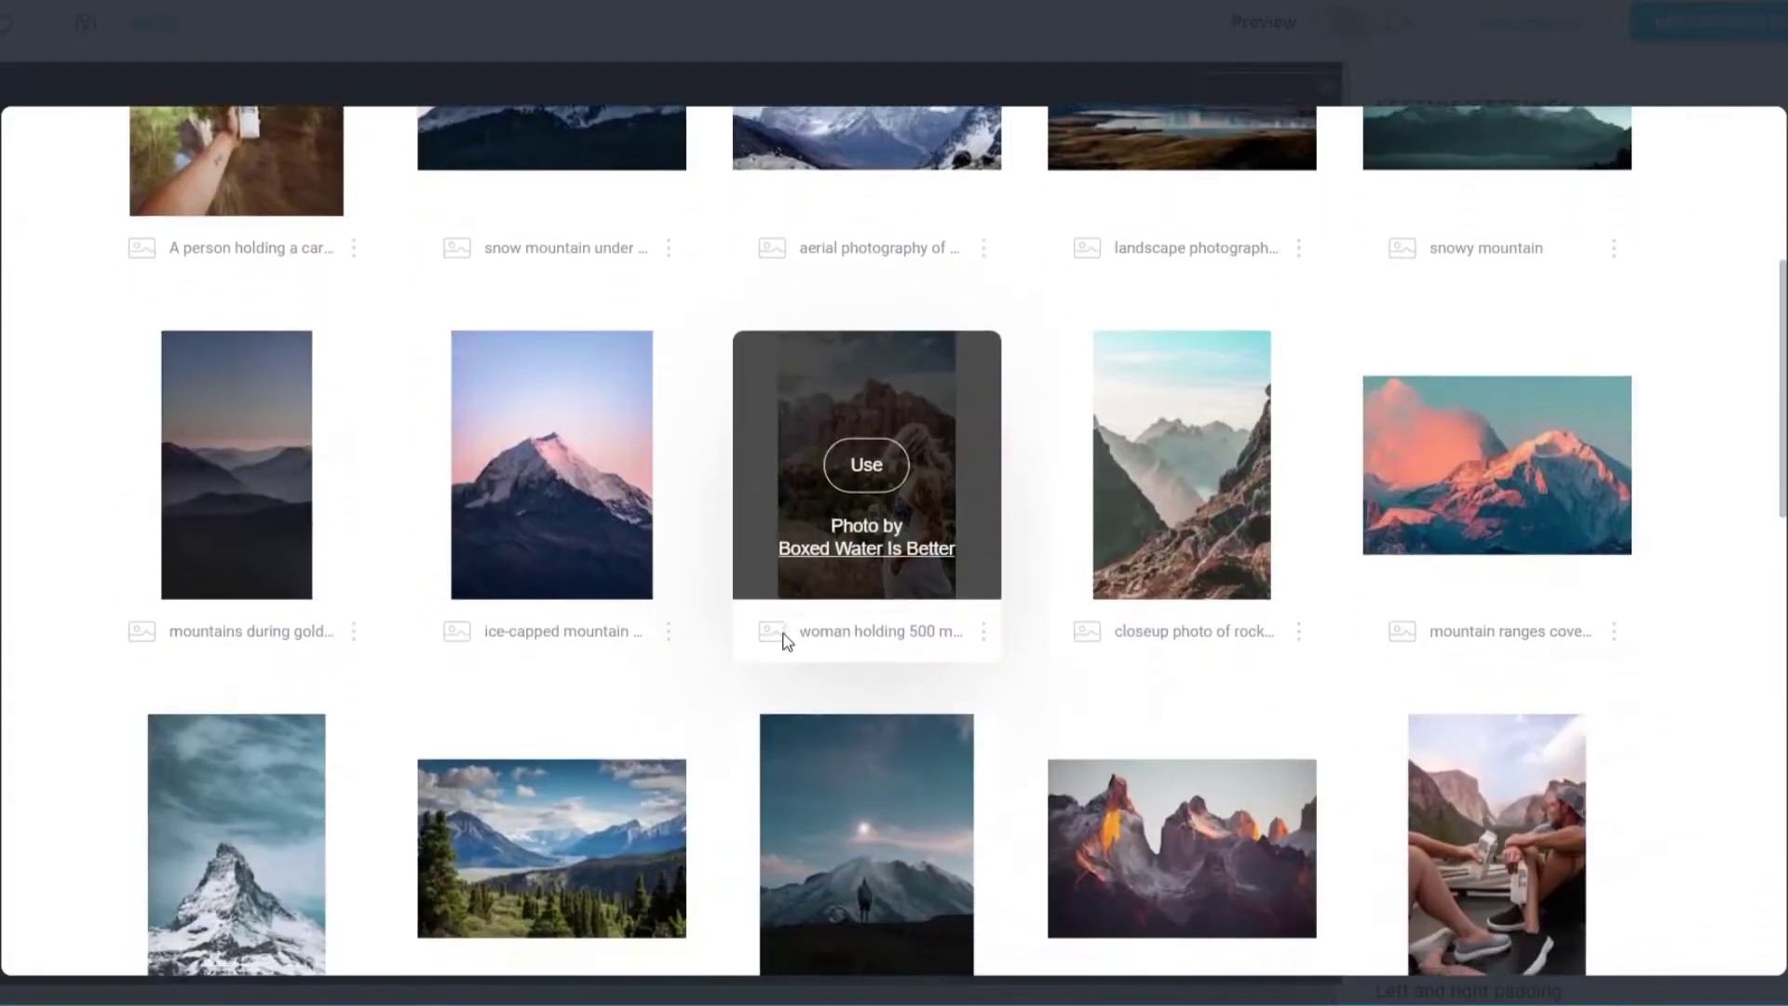
pyautogui.scroll(5, 858, 557)
pyautogui.click(705, 248)
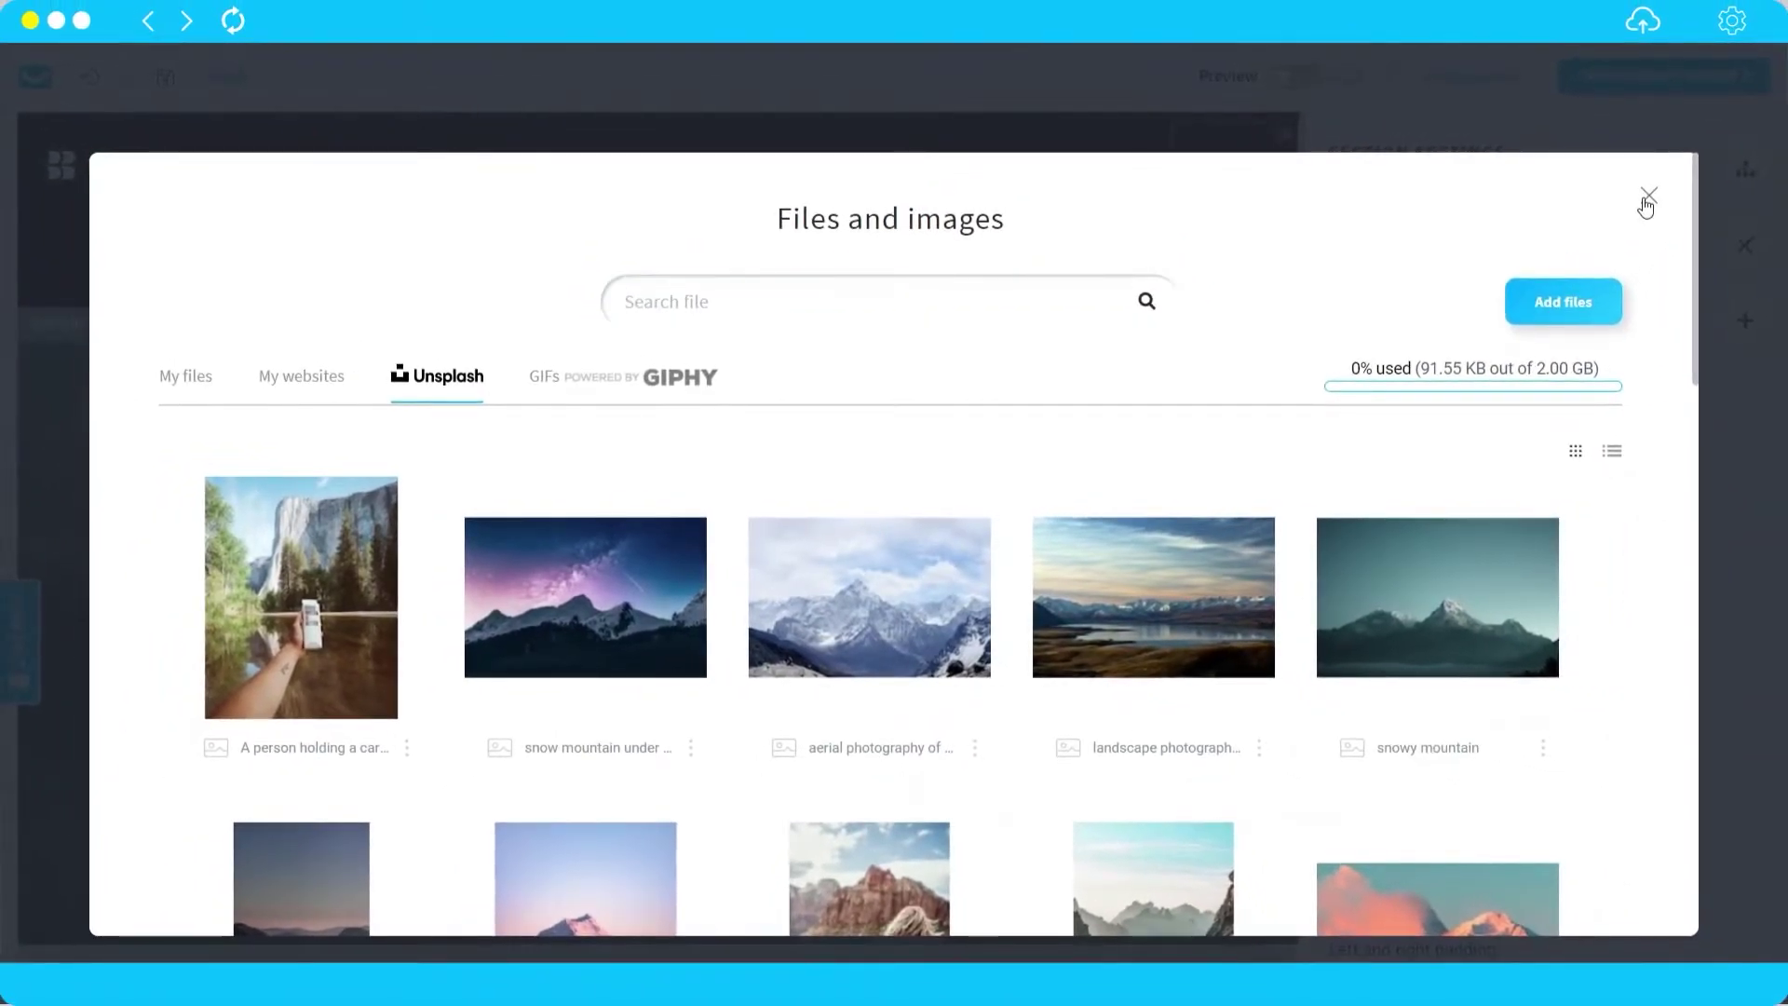
pyautogui.click(1646, 200)
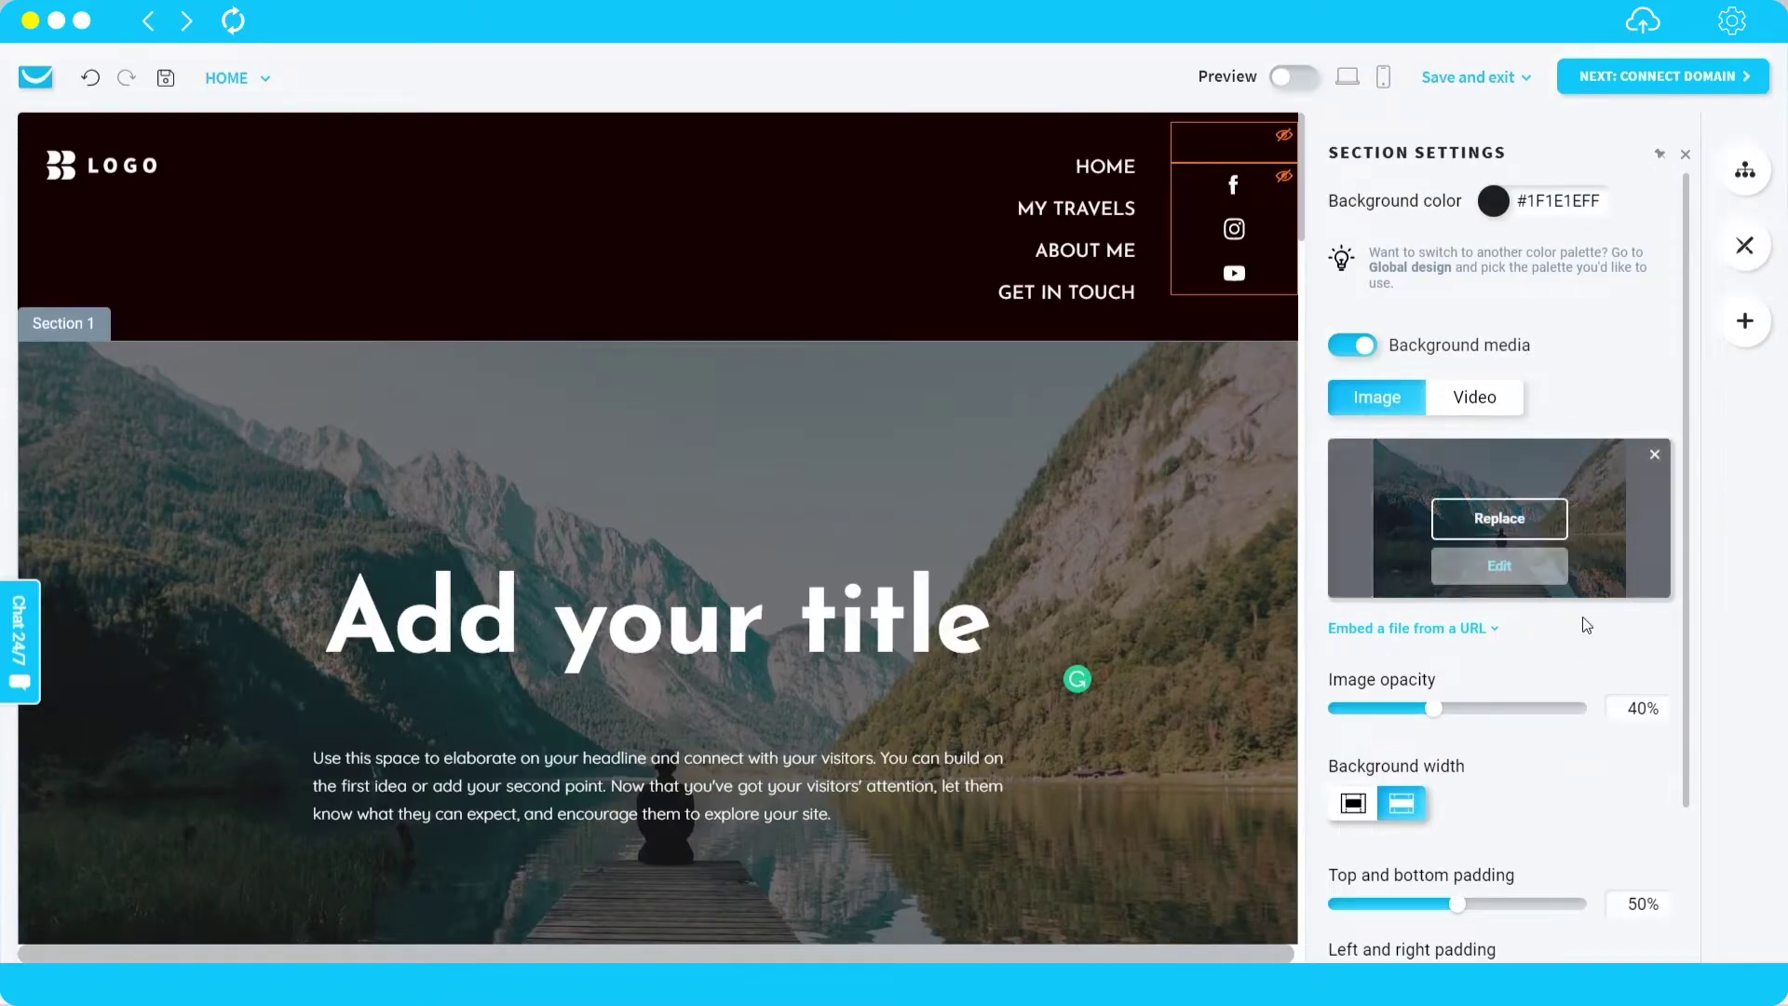
# - Set the opacity of the title section's background image to 85%
pyautogui.scroll(-4, 1025, 559)
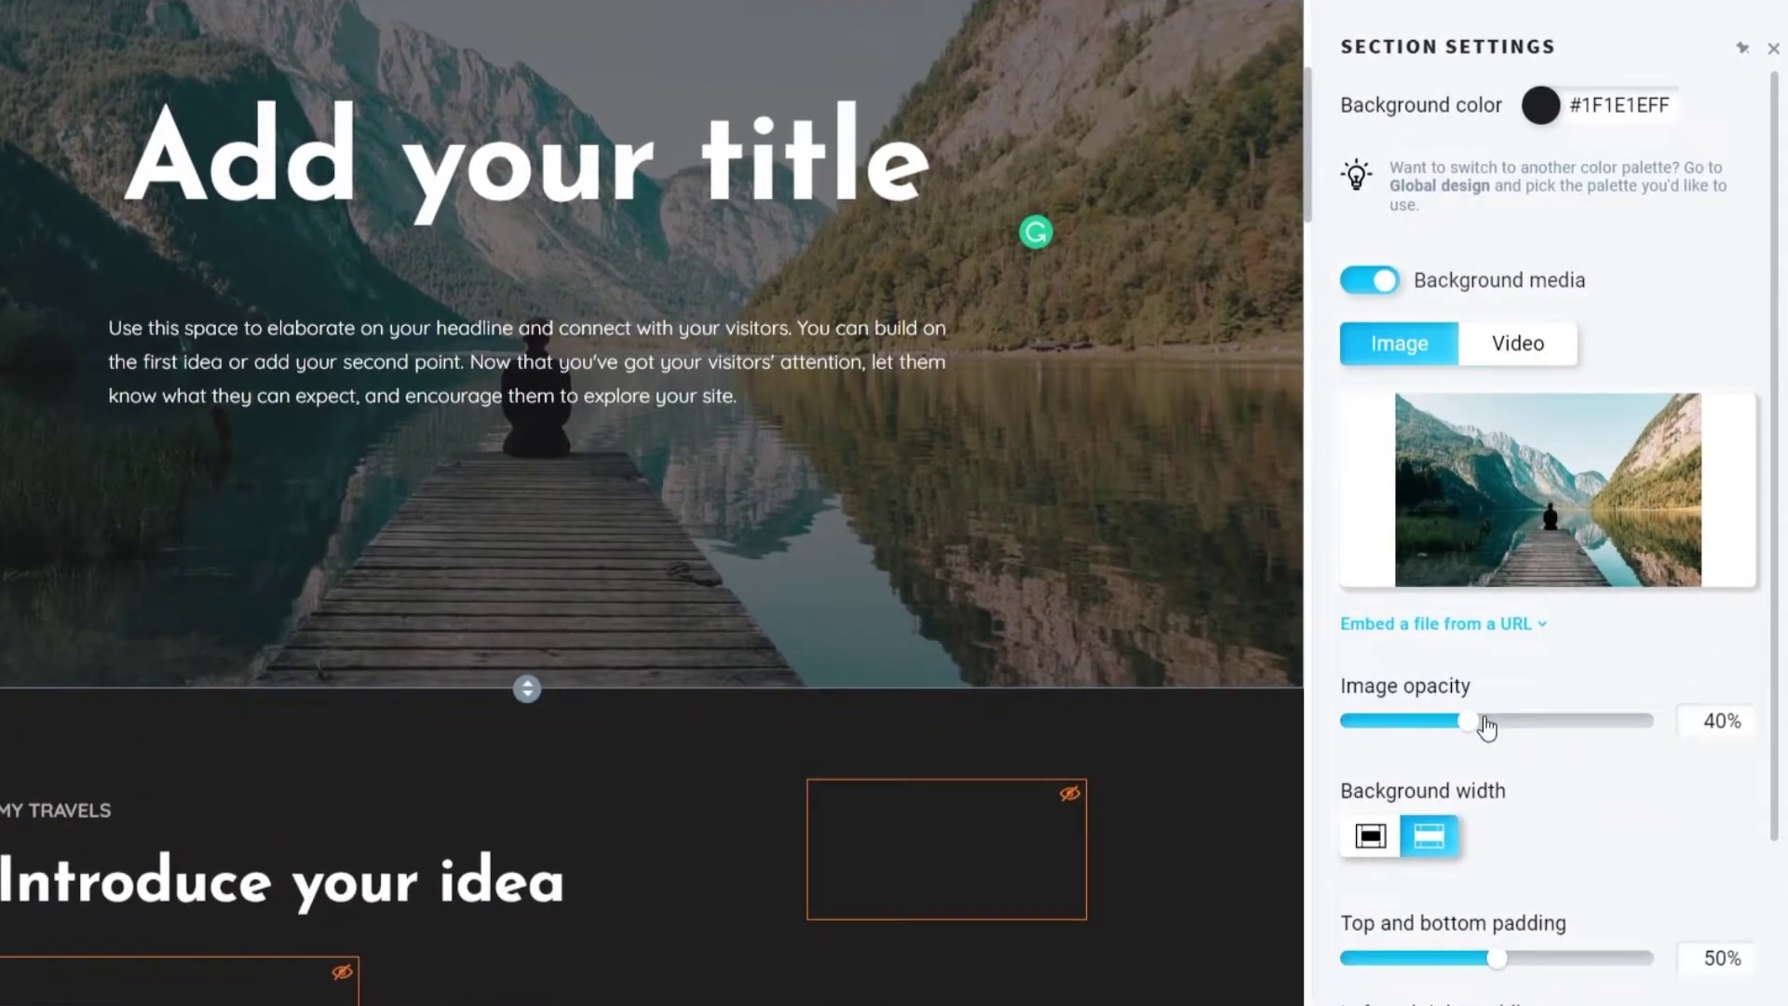
pyautogui.click(1604, 729)
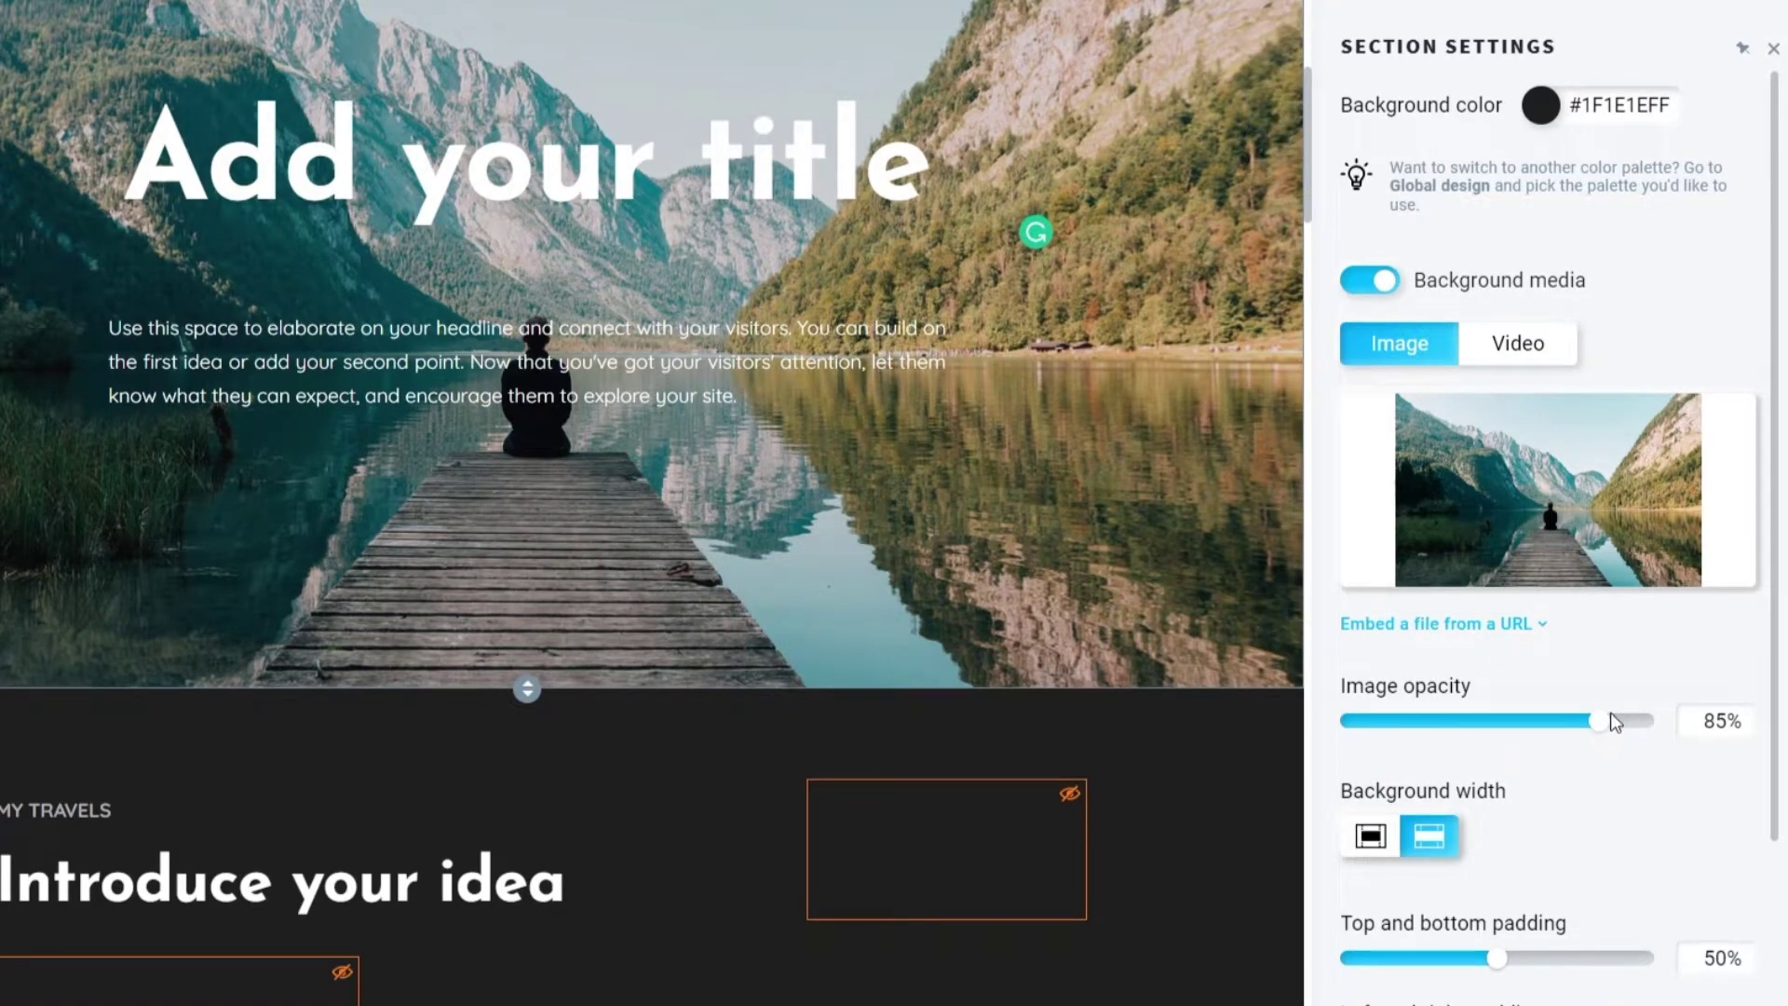
# - Try the dark red #690D0DFF as the background color of the "Introduce your idea" section and close the settings
pyautogui.click(702, 753)
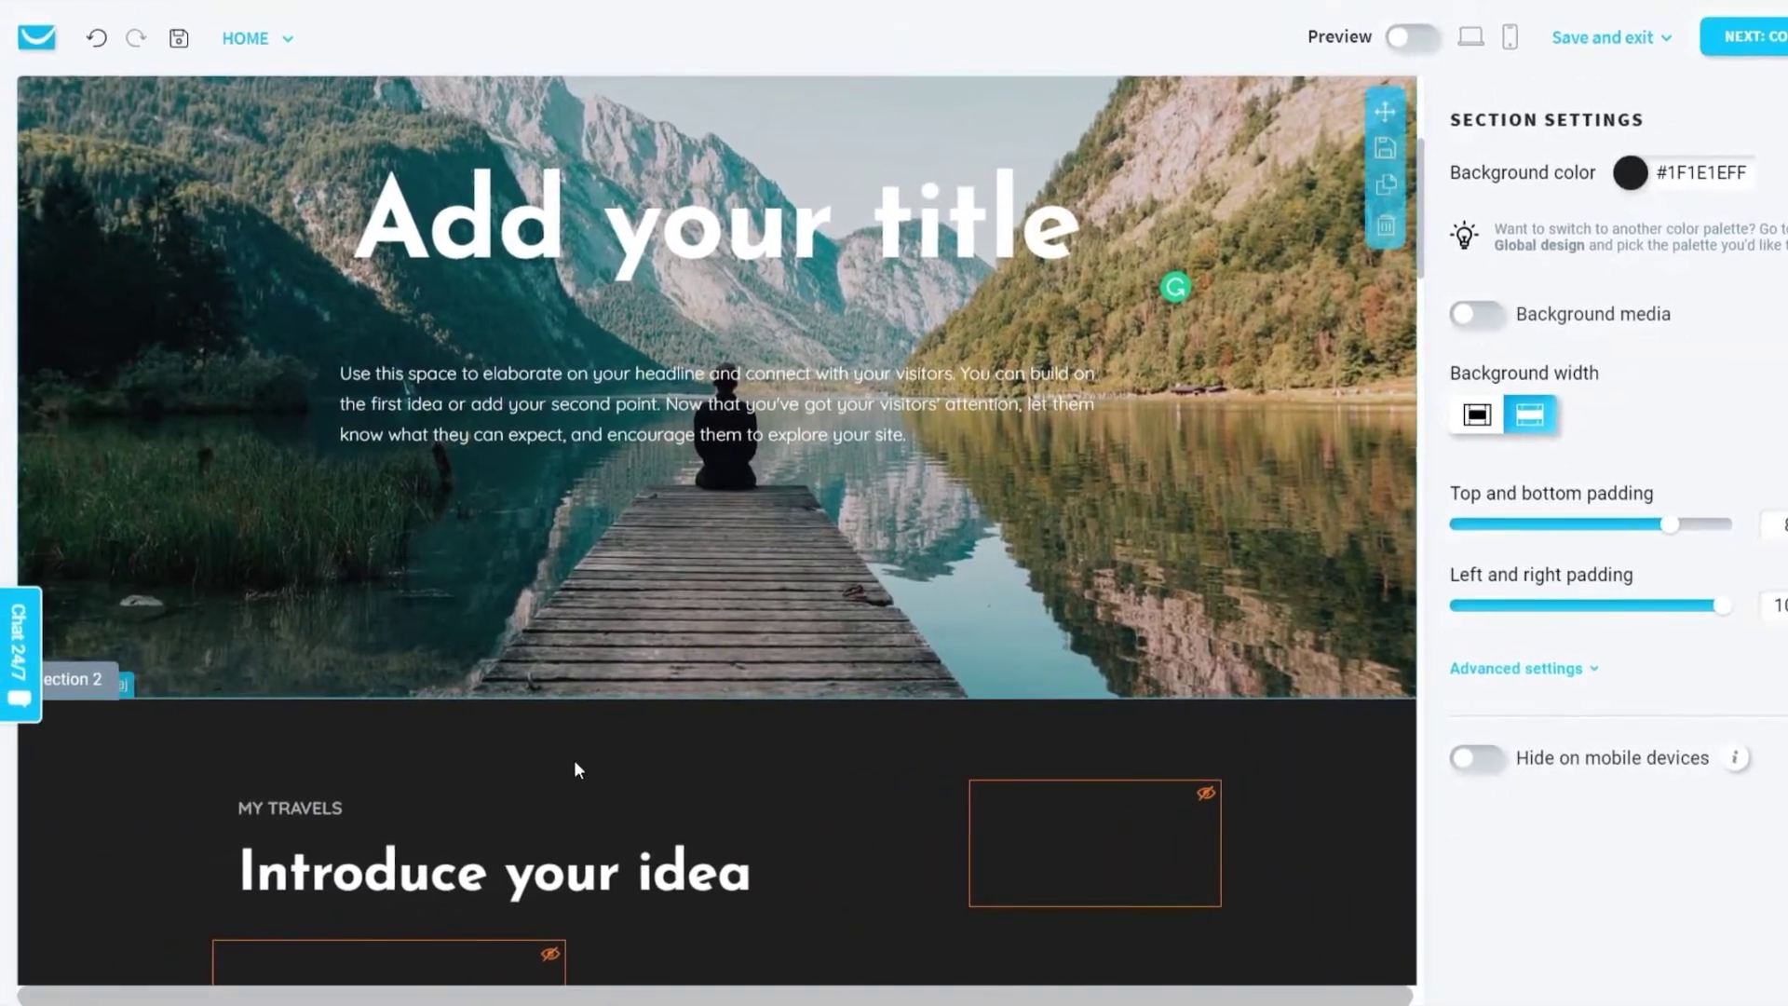
pyautogui.scroll(-2, 756, 680)
pyautogui.scroll(-2, 759, 690)
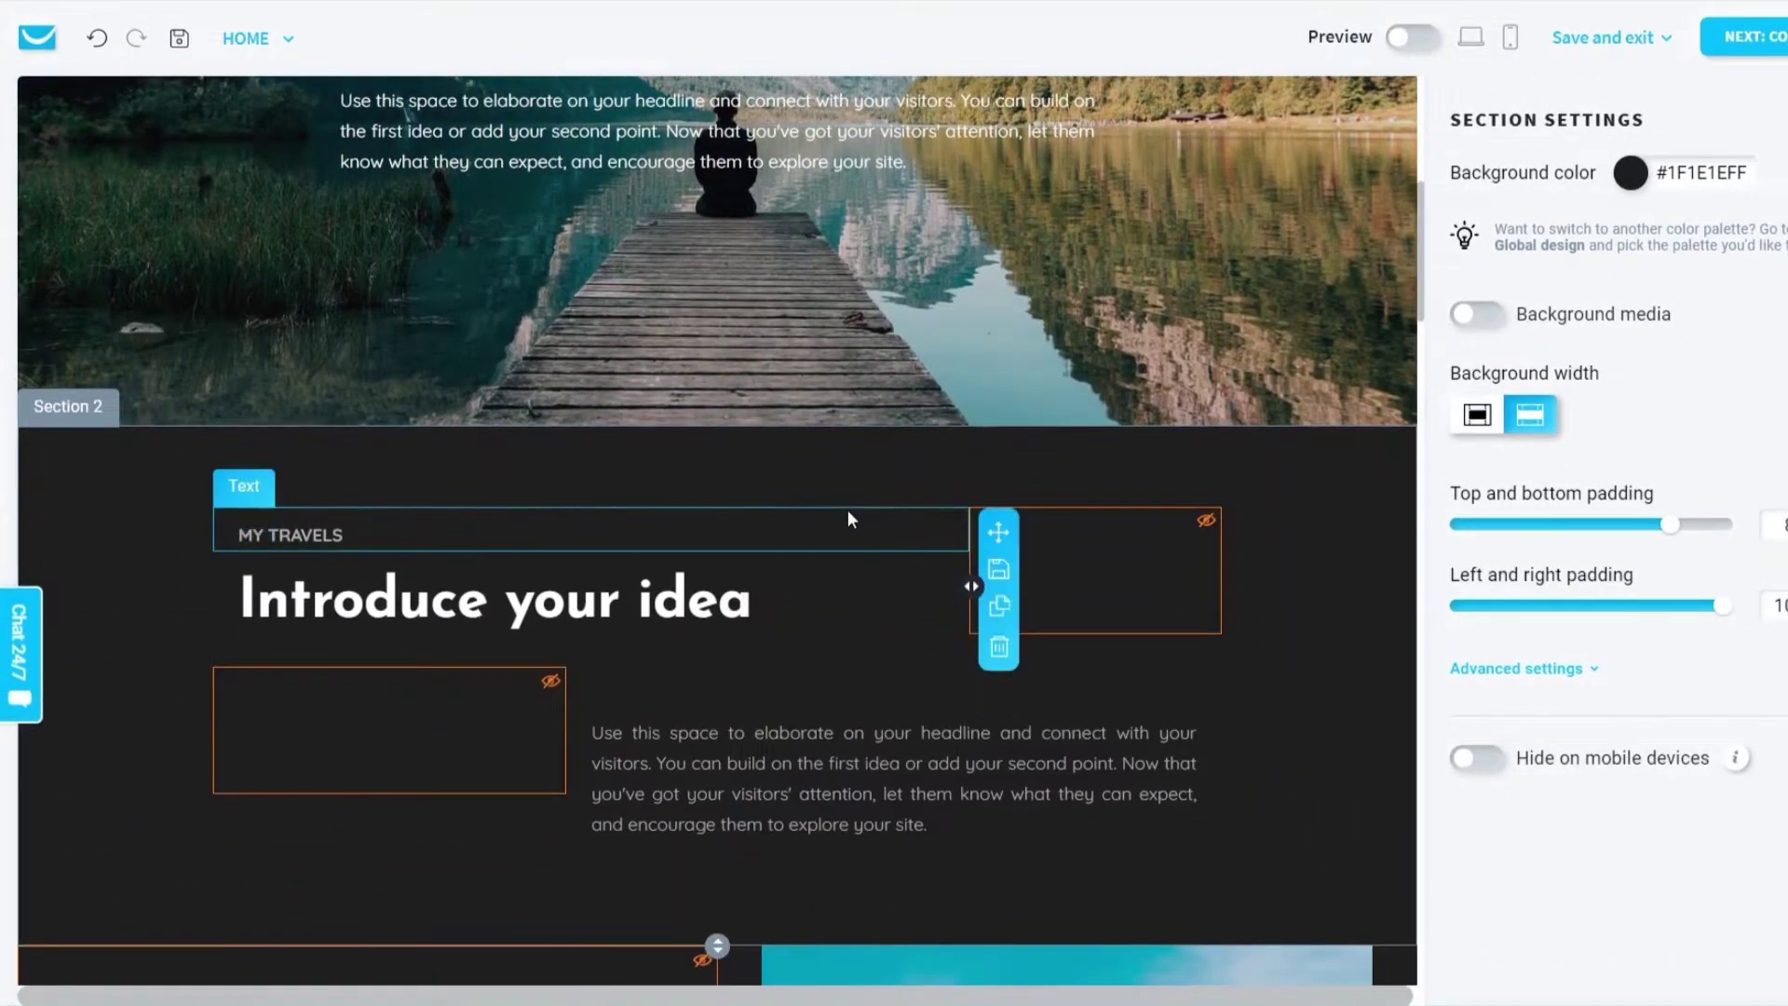
pyautogui.click(1631, 173)
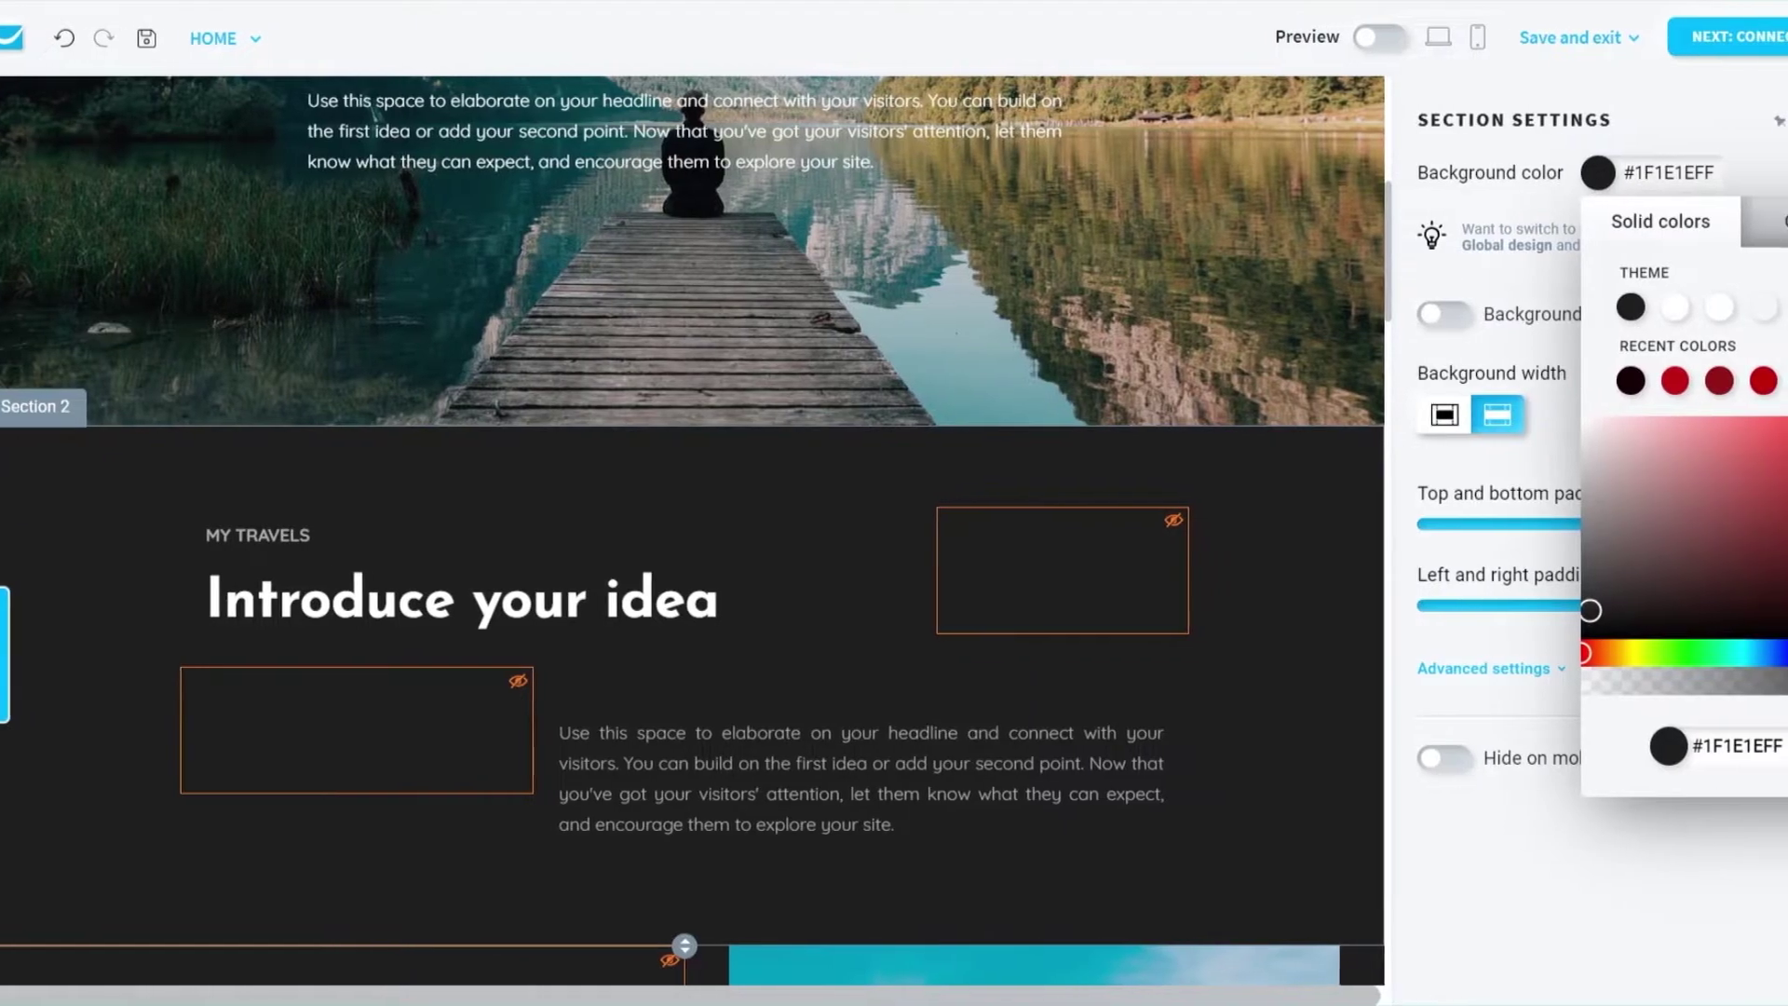
pyautogui.click(1730, 547)
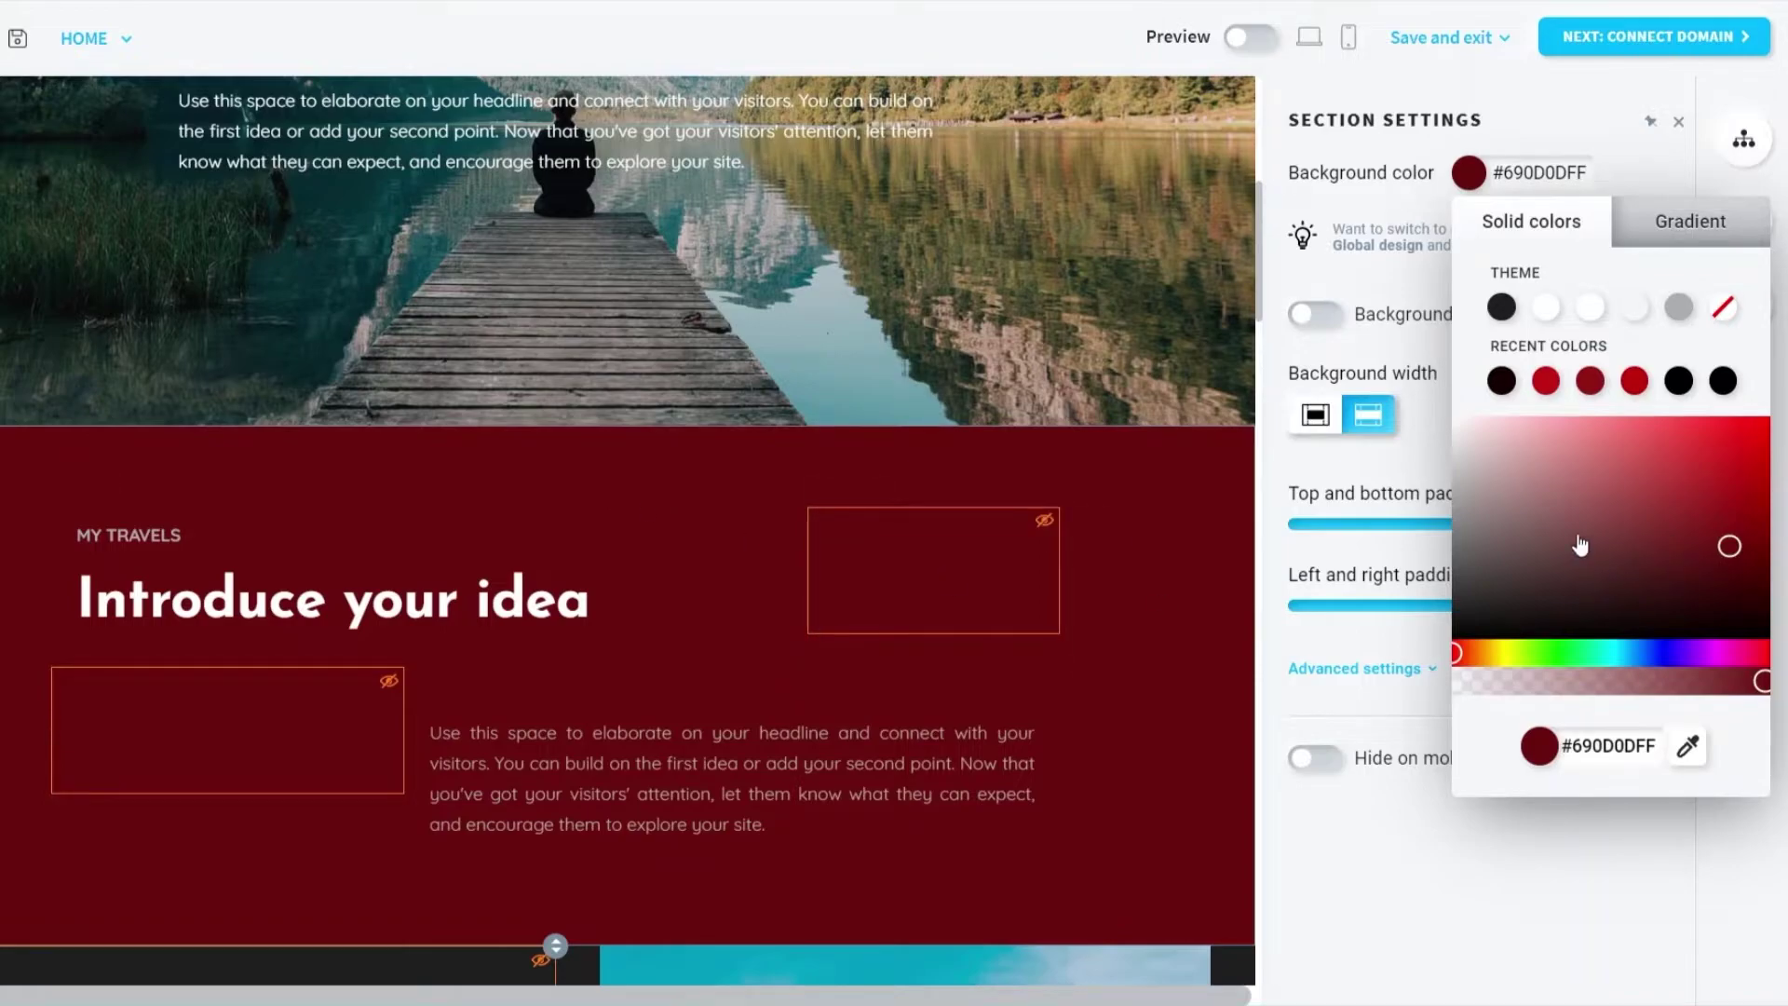
pyautogui.click(650, 510)
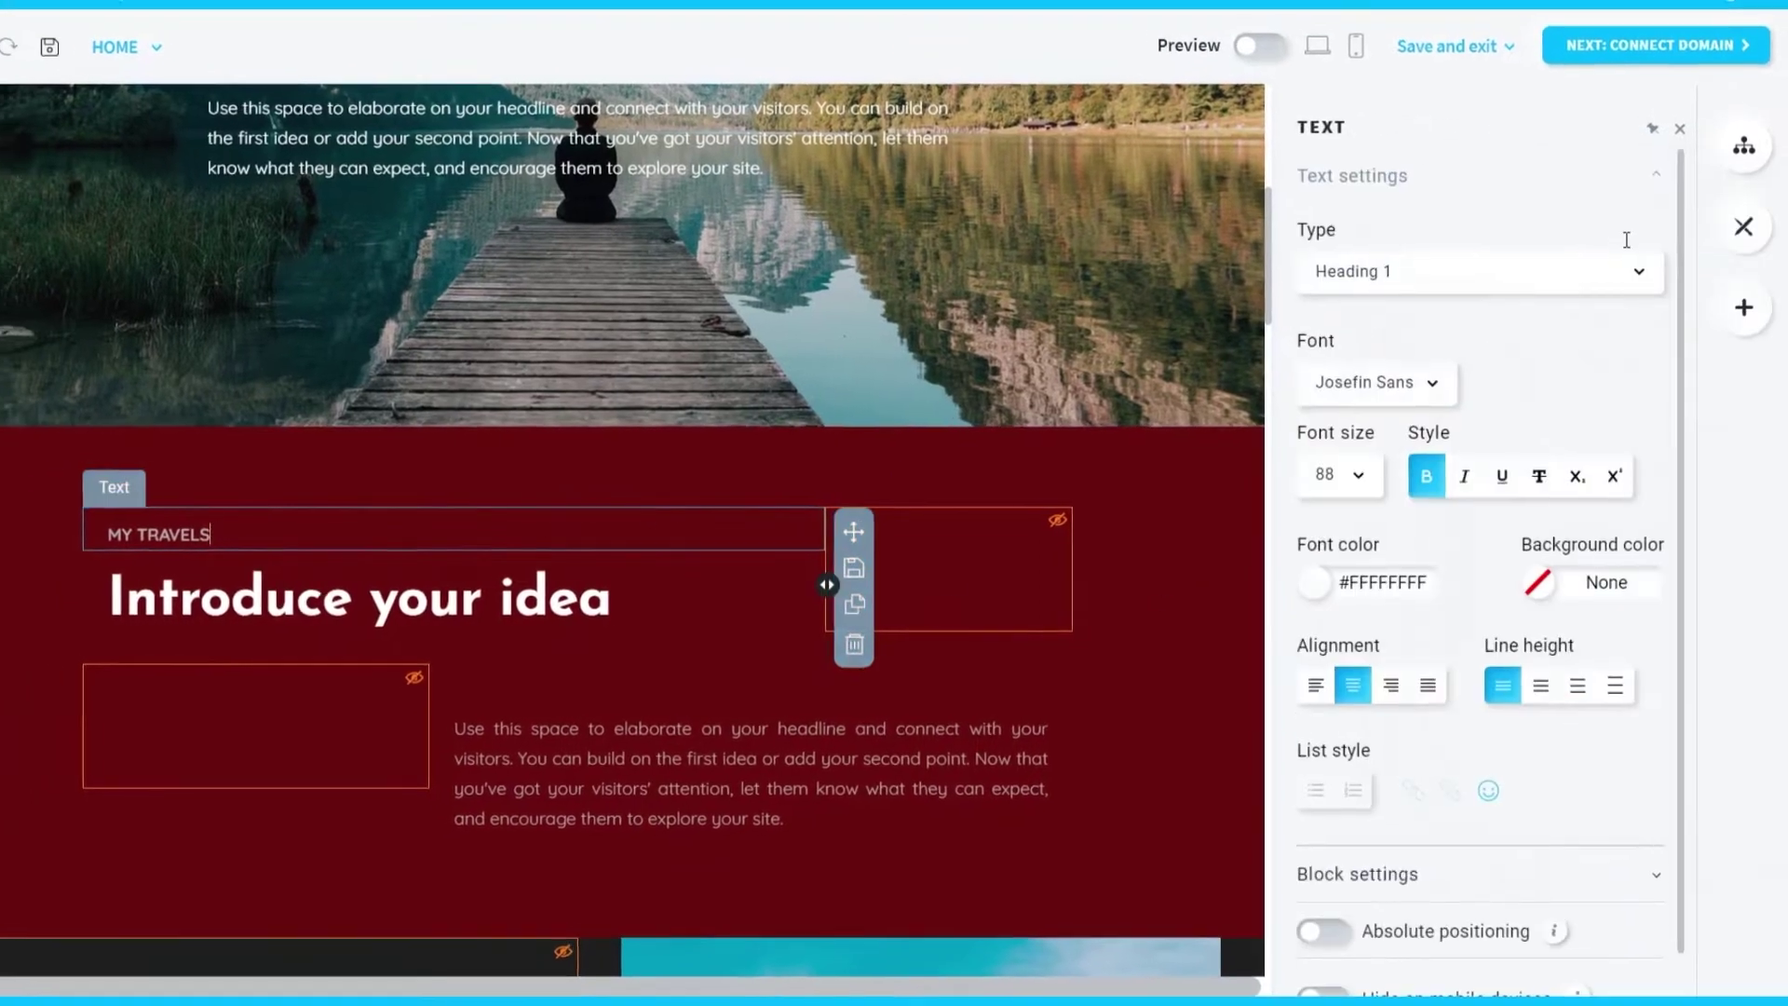
pyautogui.click(1685, 154)
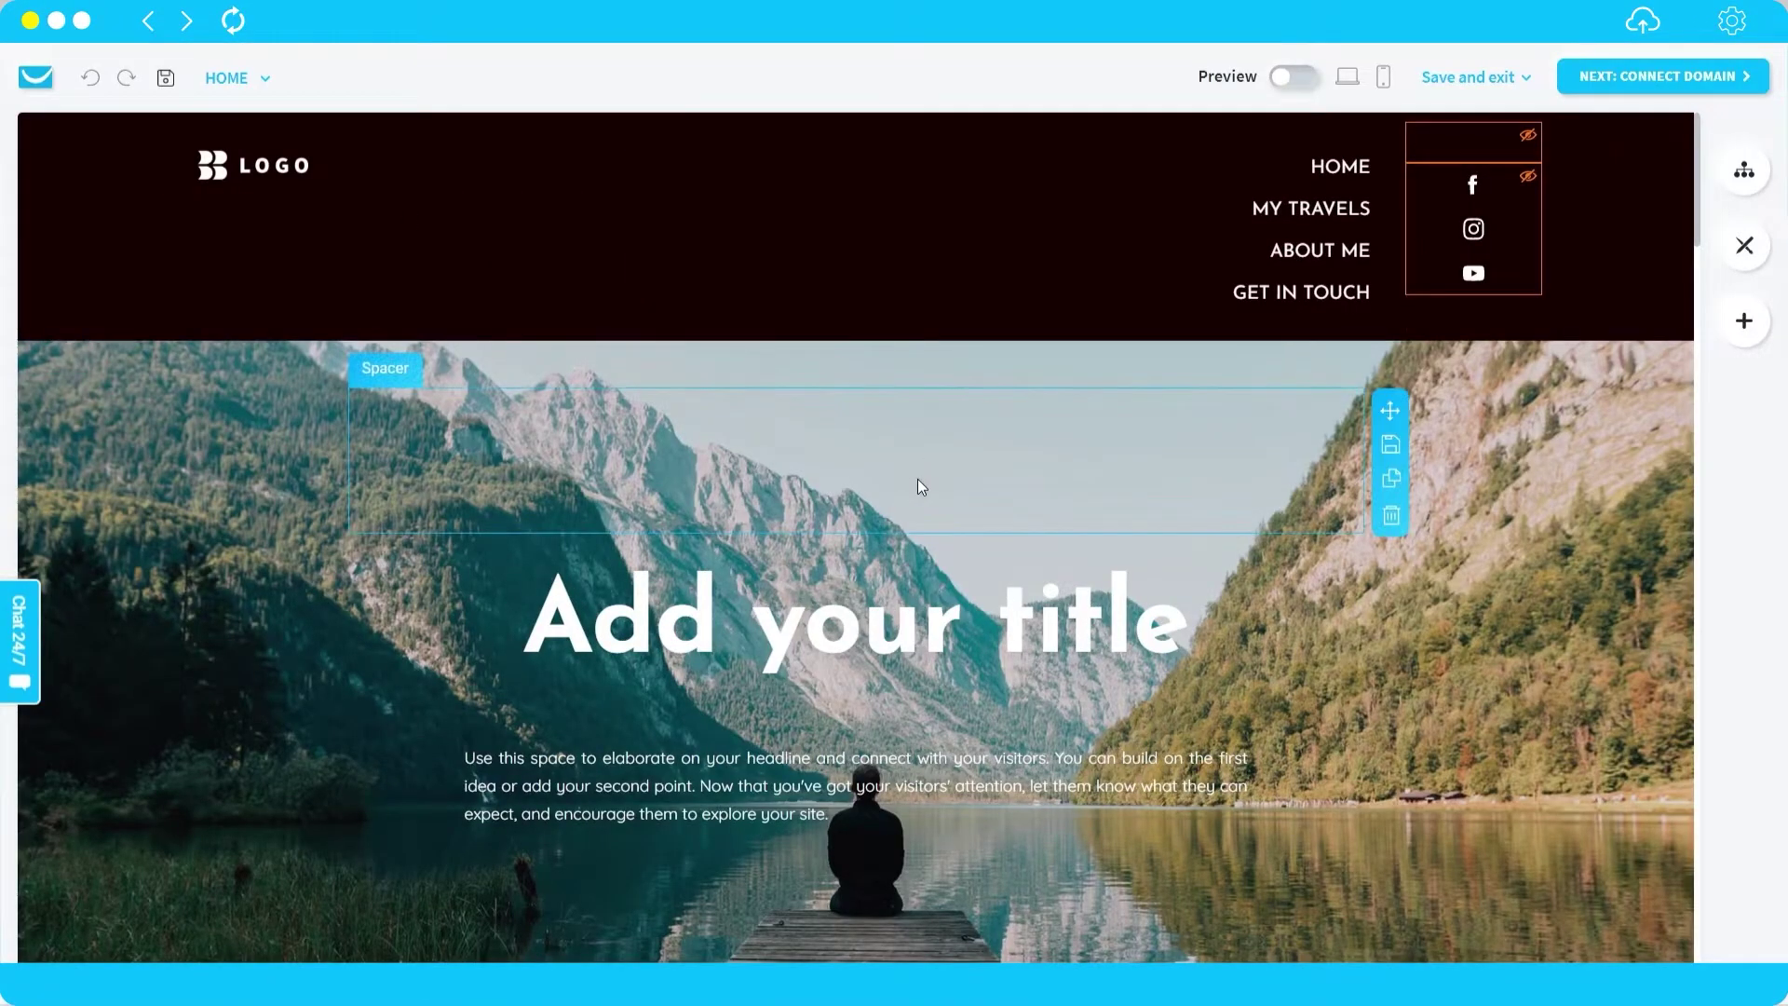
# - Review the home page's travel photo sections and check the save and exit options
pyautogui.scroll(-3, 928, 478)
pyautogui.scroll(-12, 939, 482)
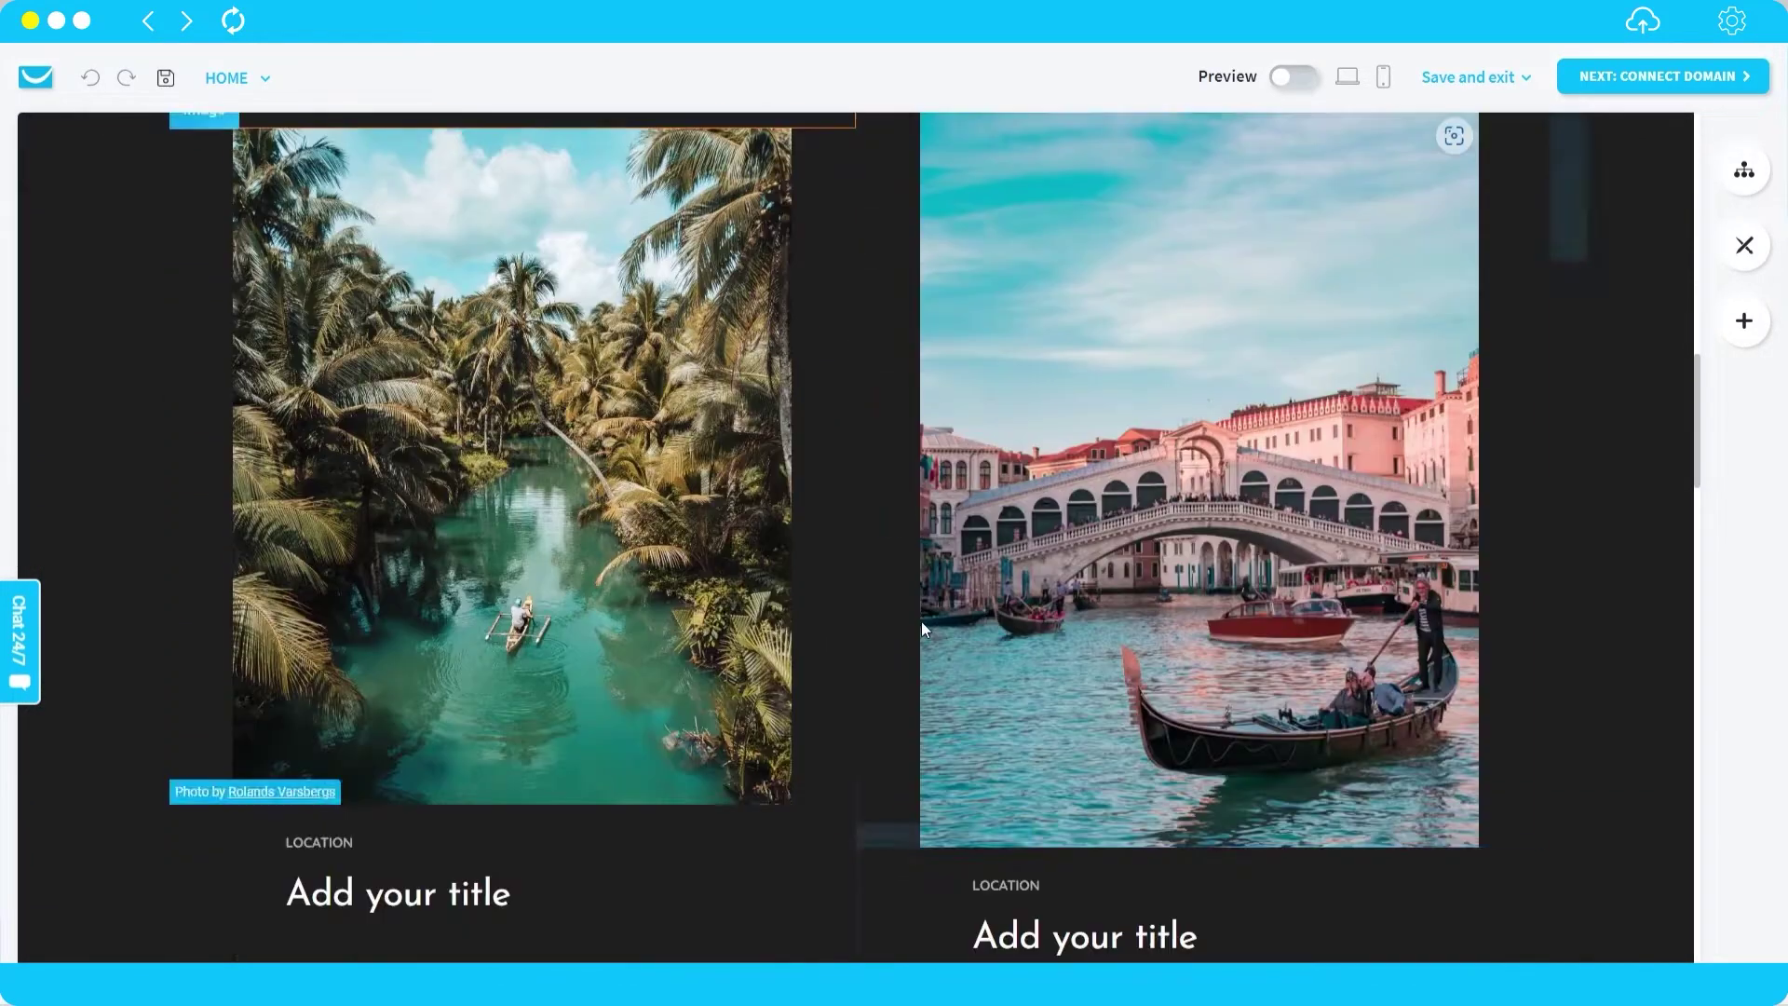
pyautogui.scroll(-7, 920, 623)
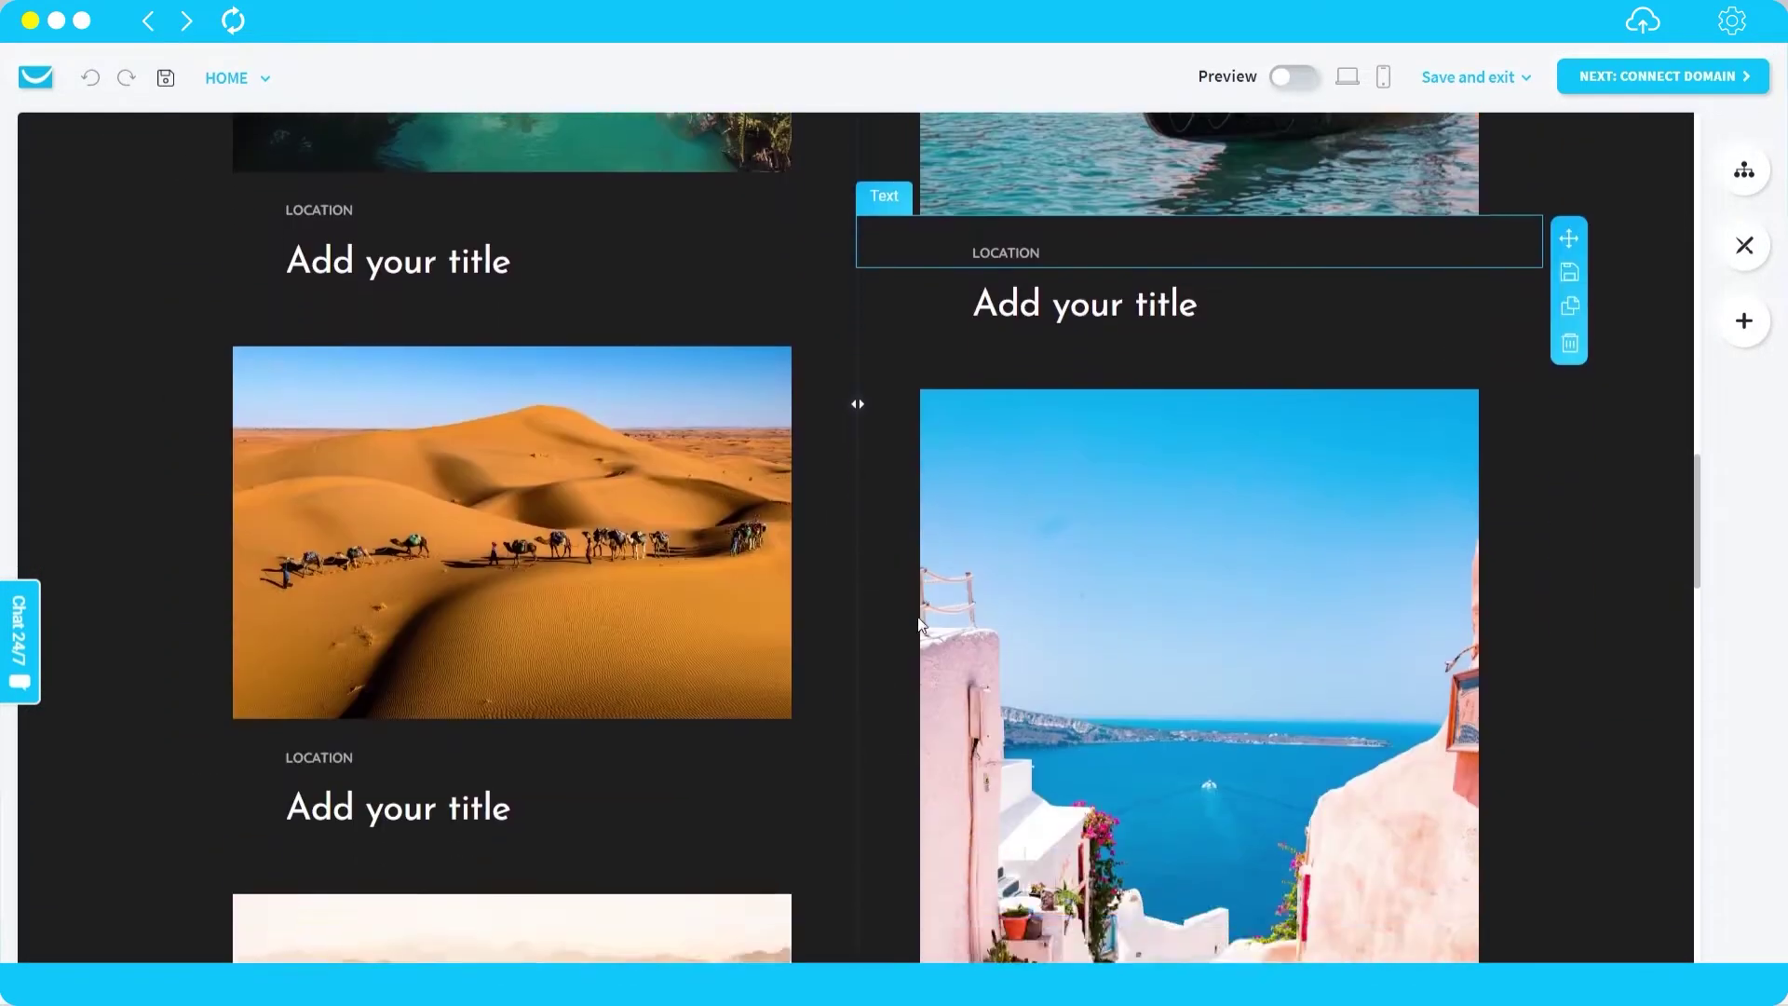
pyautogui.scroll(8, 944, 543)
pyautogui.scroll(4, 944, 542)
pyautogui.click(1472, 76)
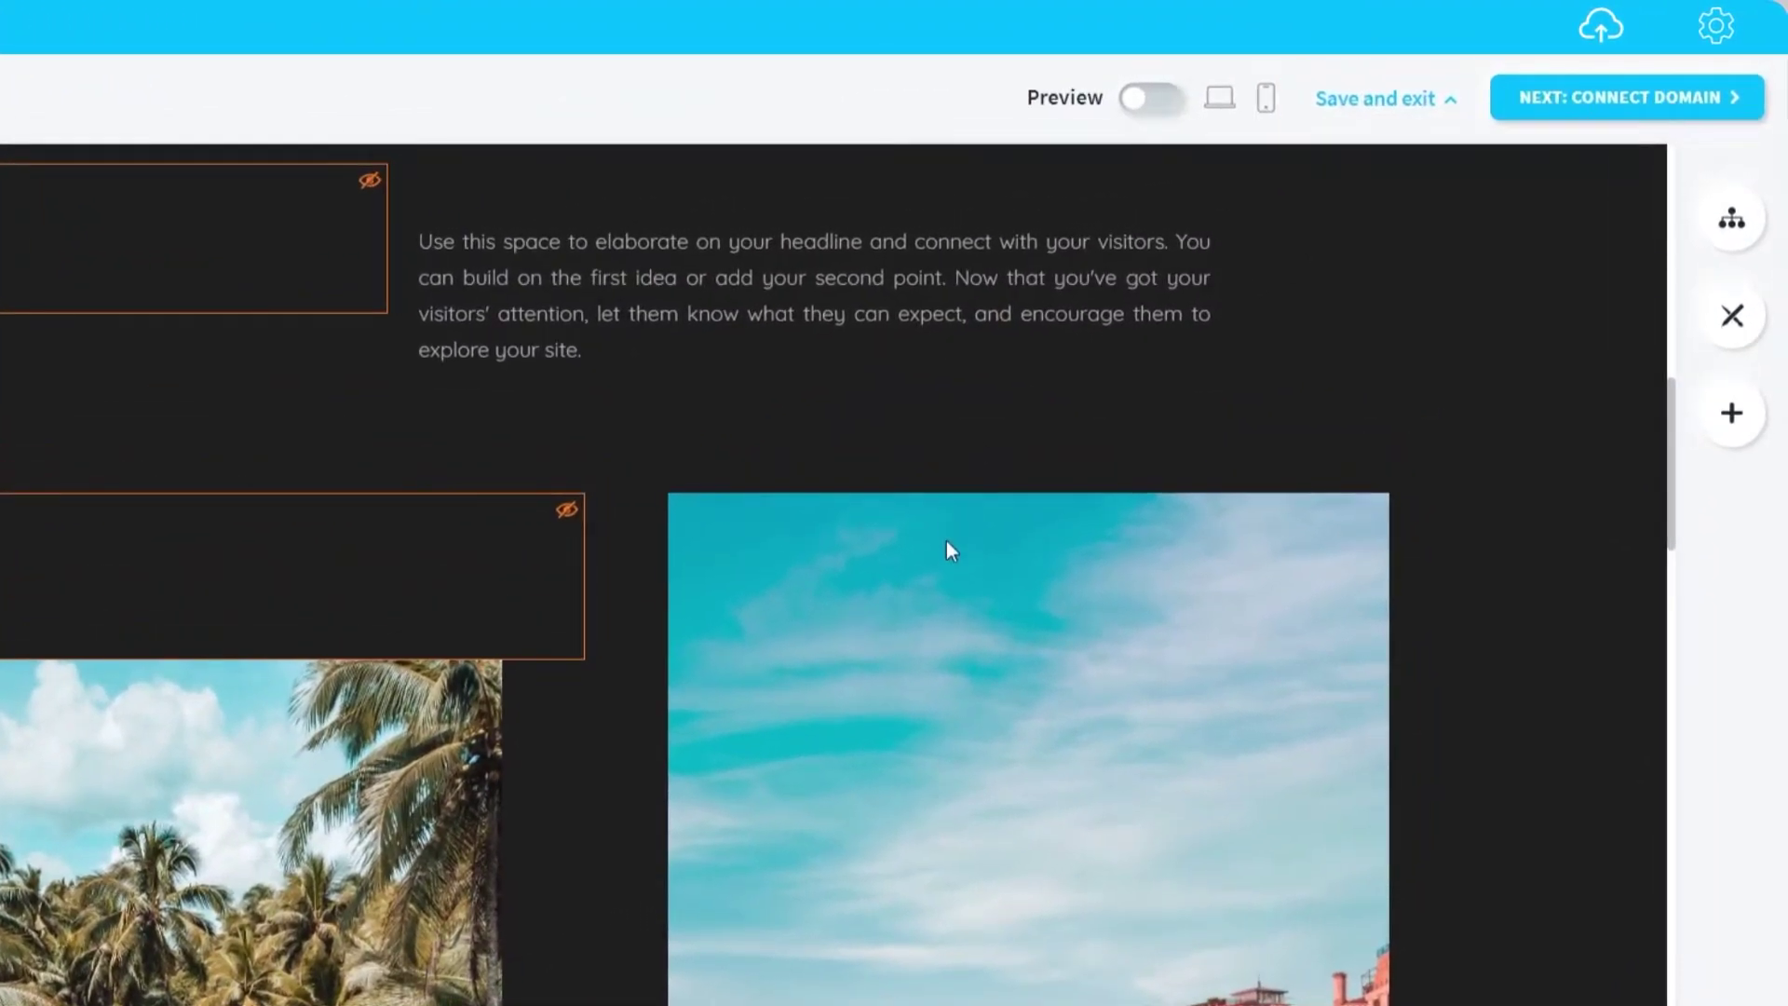
pyautogui.scroll(-1, 946, 548)
pyautogui.scroll(-3, 974, 550)
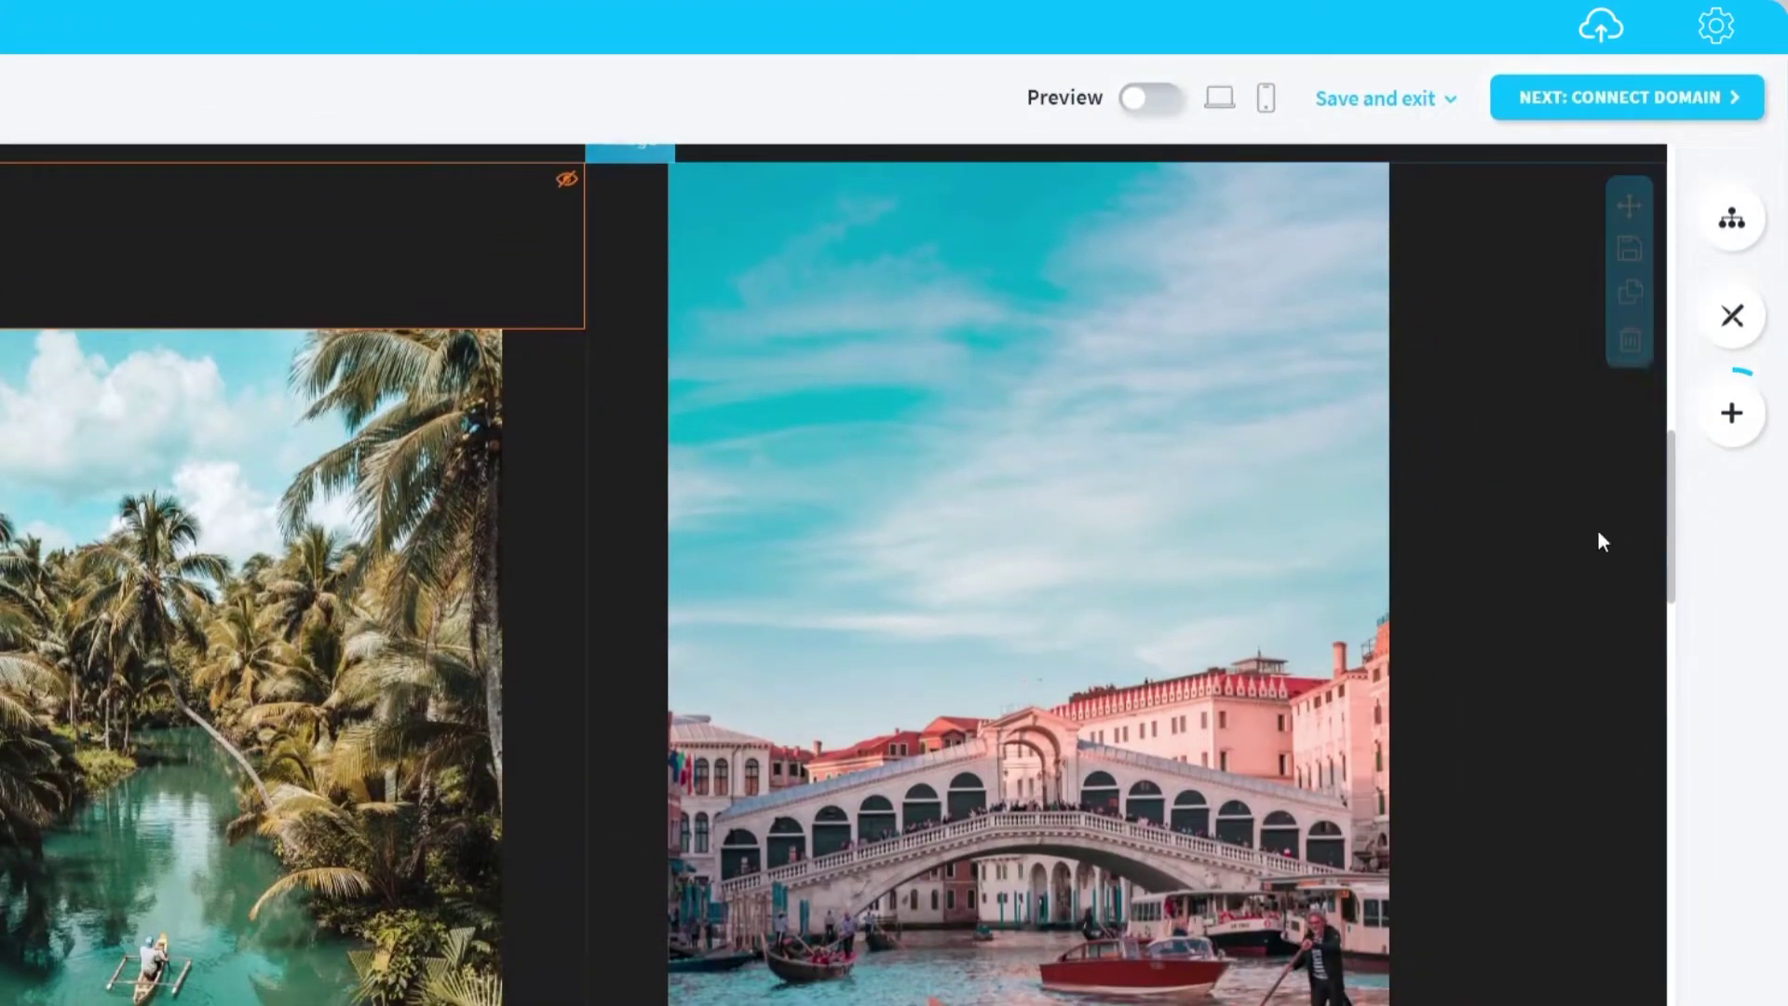
# - Try a dark contact form with outlined fields below the title section's text, check it and delete it
pyautogui.click(1731, 438)
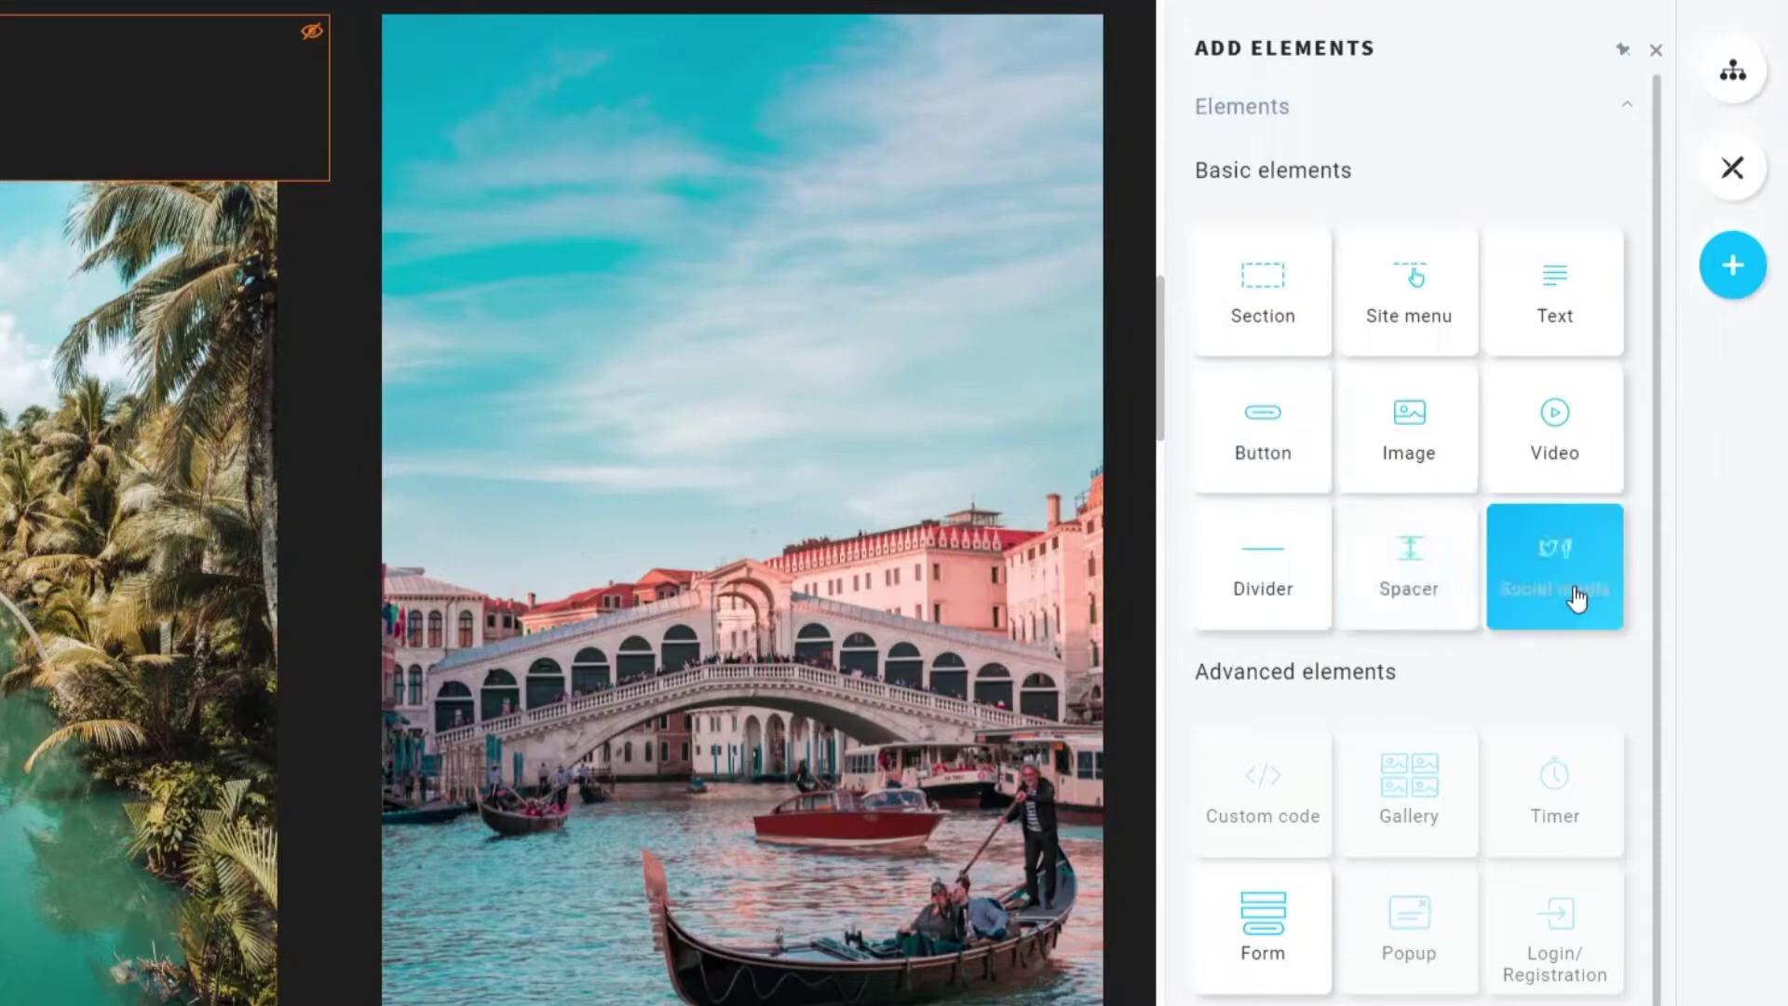
pyautogui.moveTo(1576, 599); pyautogui.dragTo(931, 354)
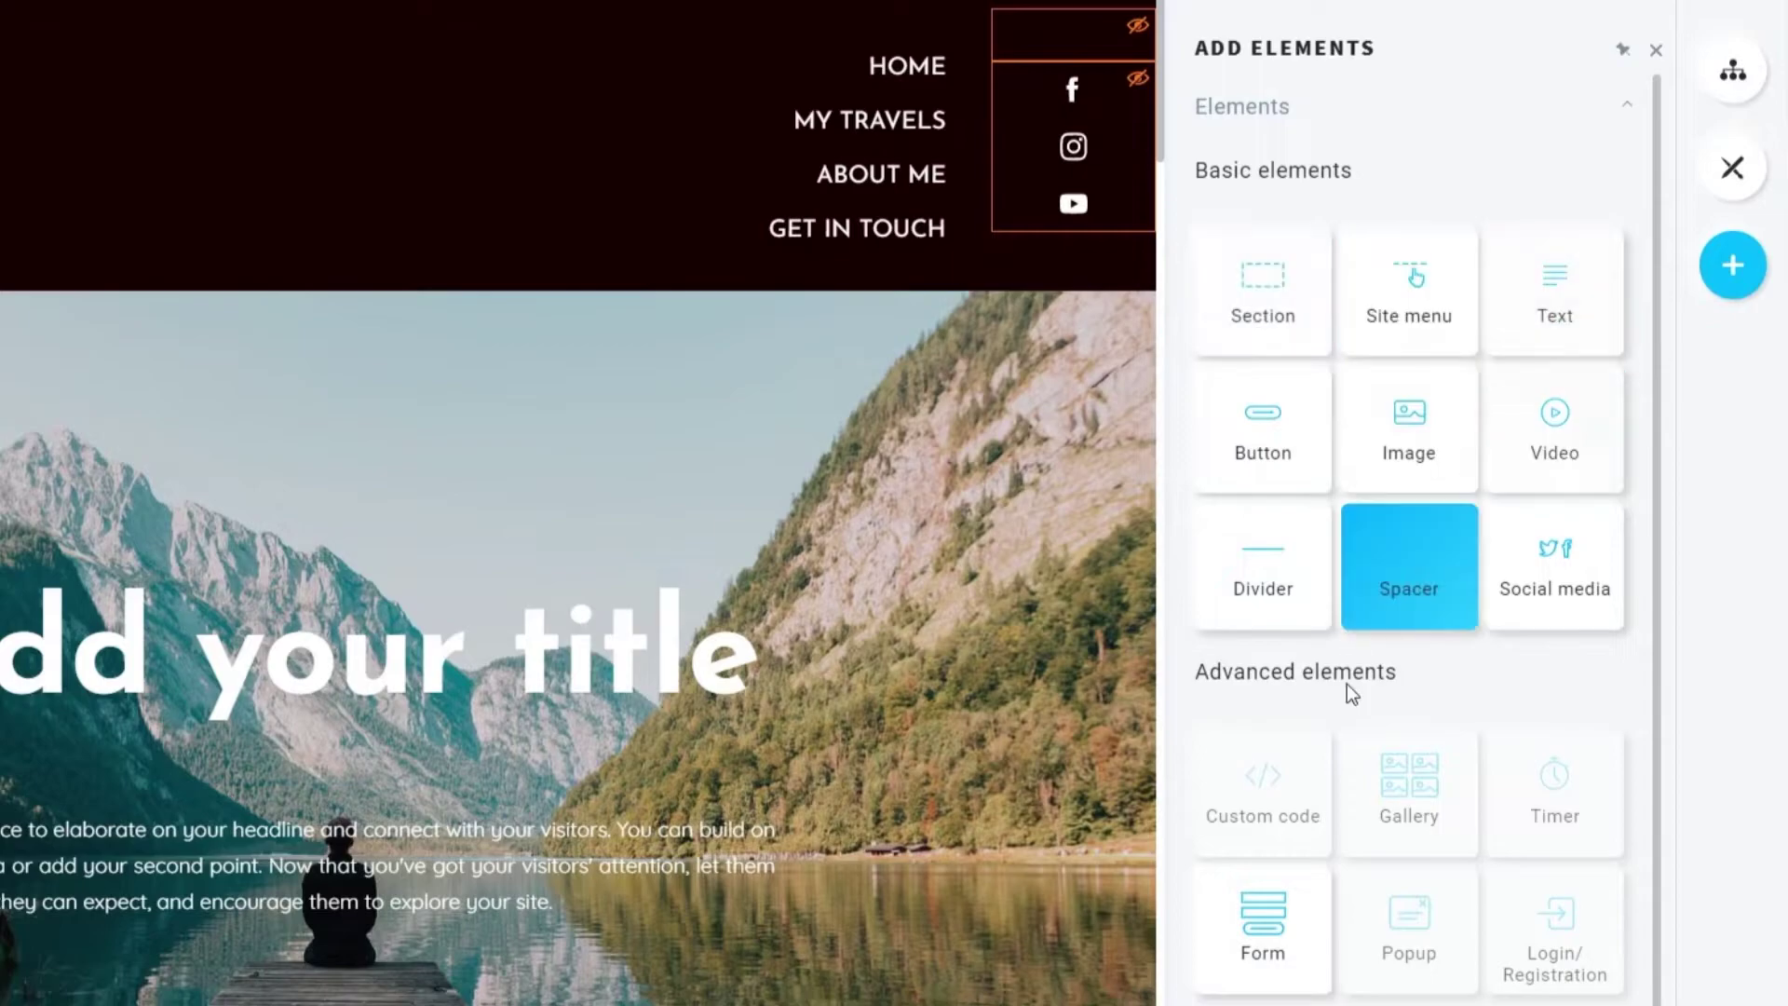
pyautogui.moveTo(1277, 958); pyautogui.dragTo(435, 1001)
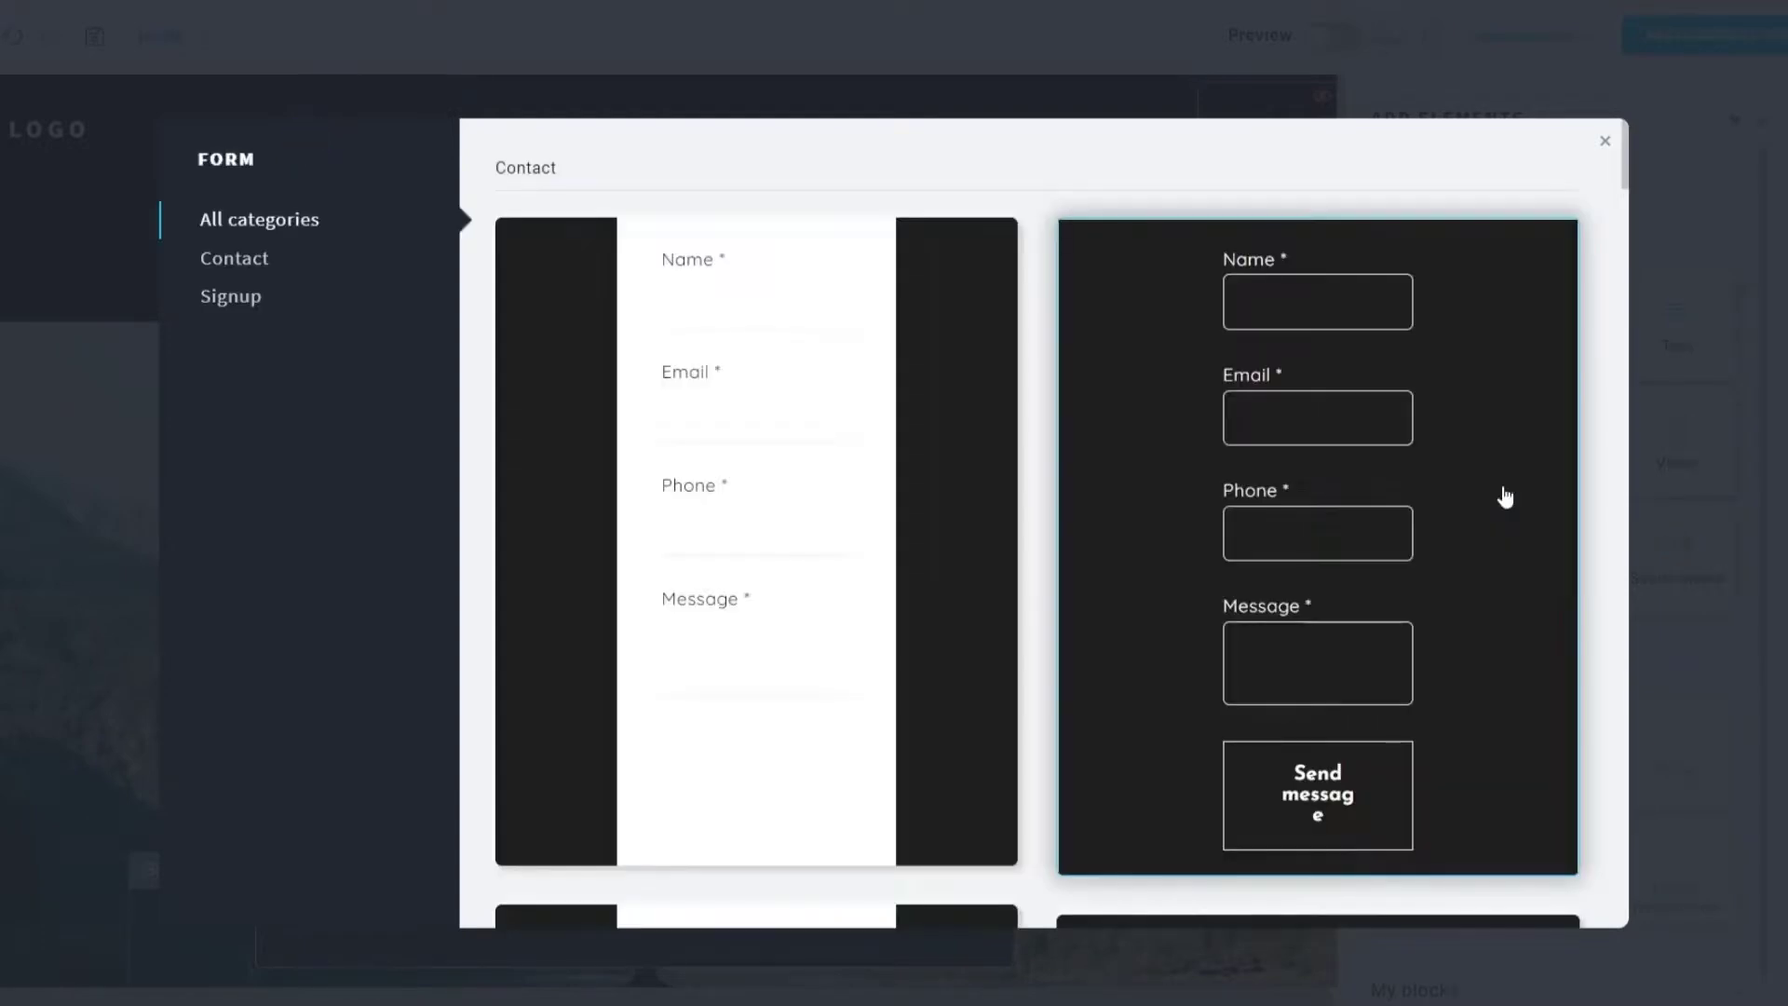
pyautogui.click(1447, 581)
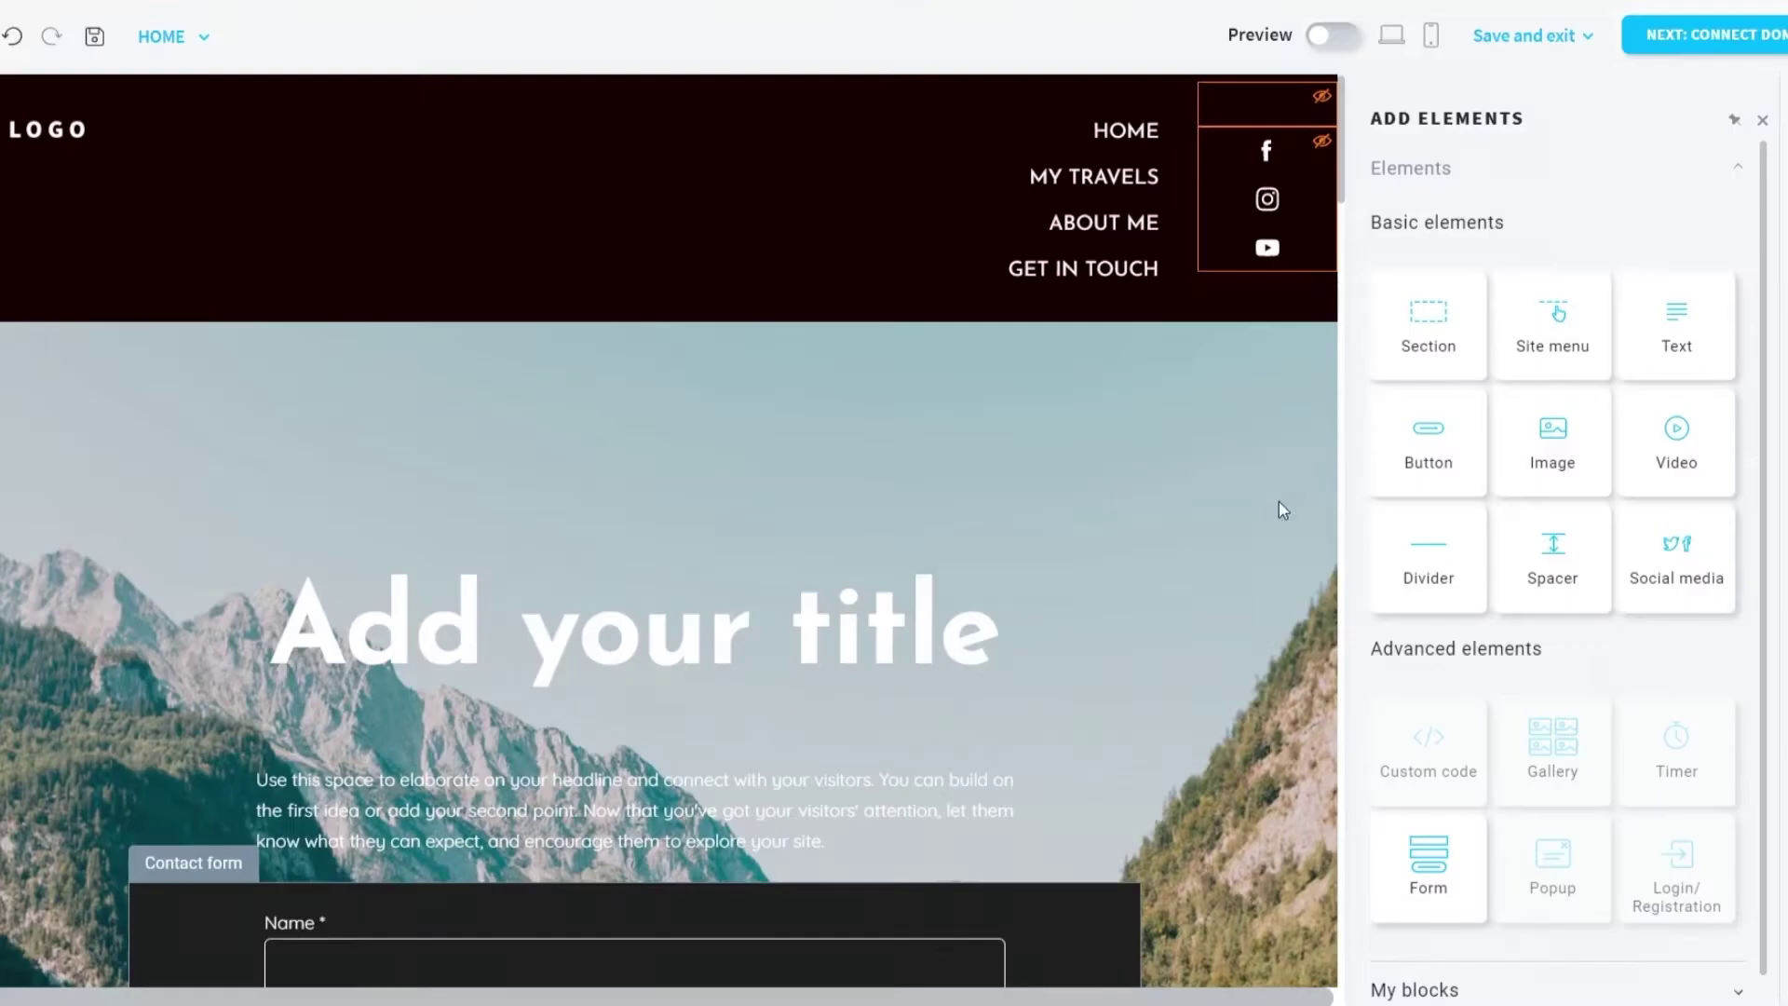
pyautogui.scroll(-6, 971, 707)
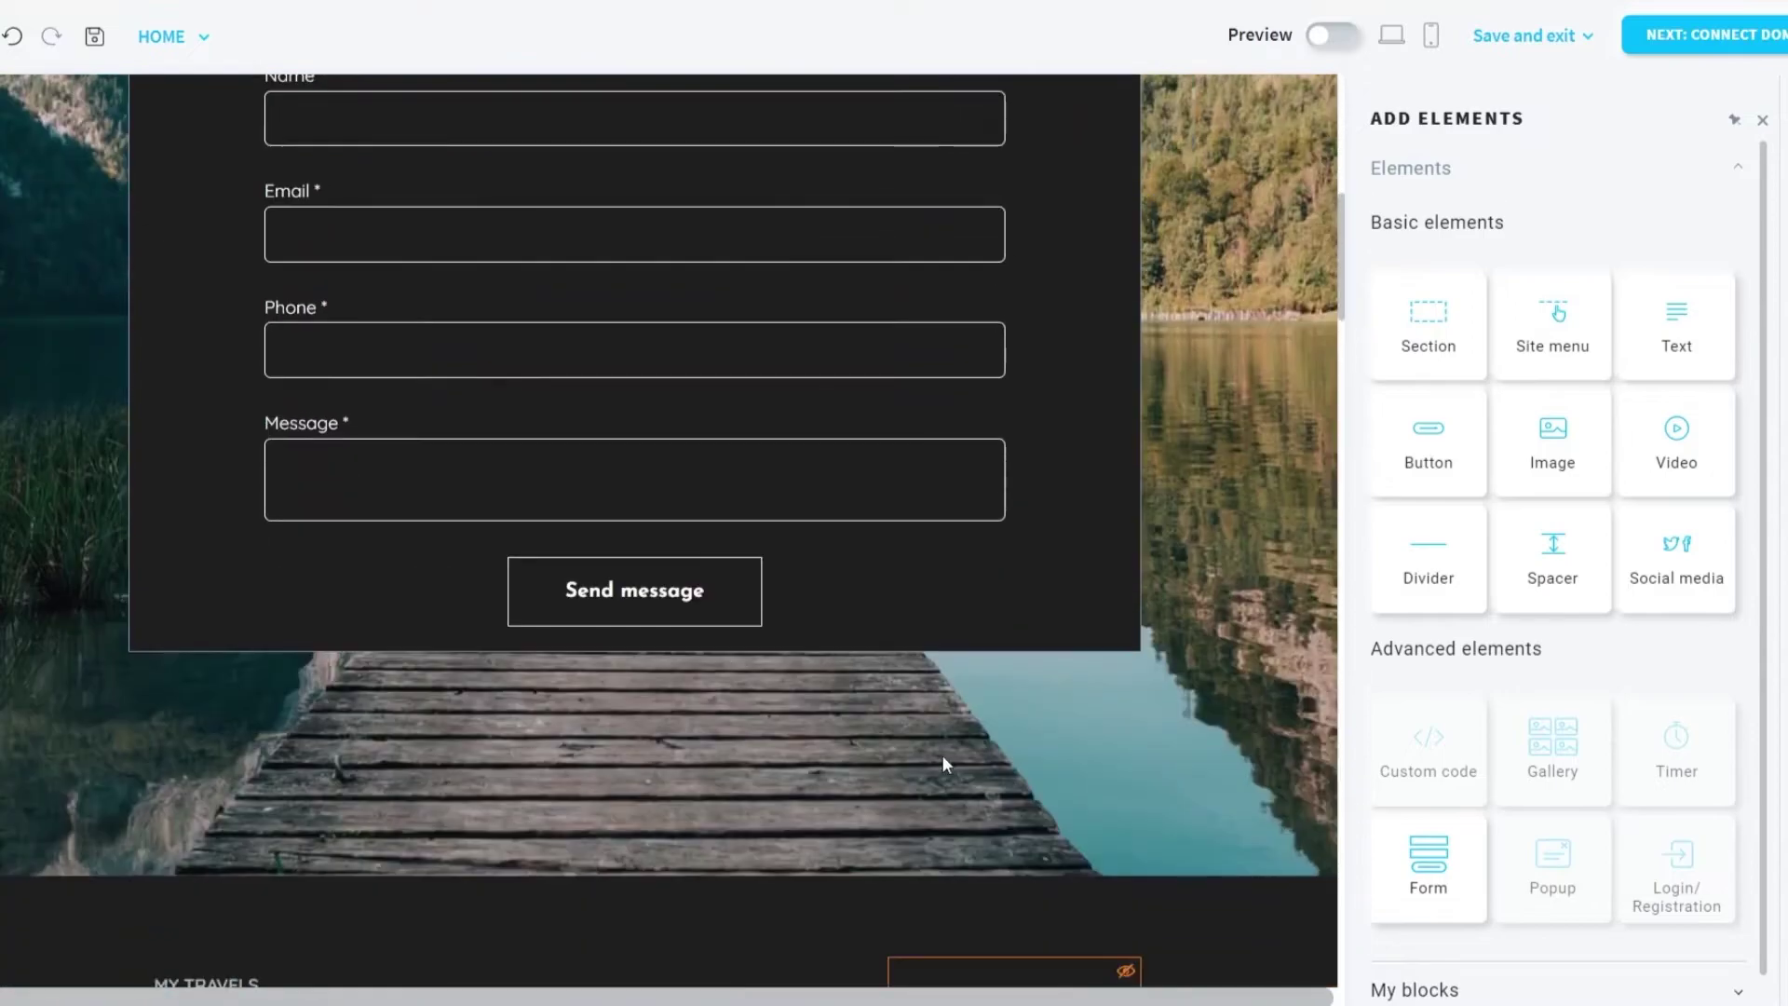
pyautogui.scroll(4, 1139, 485)
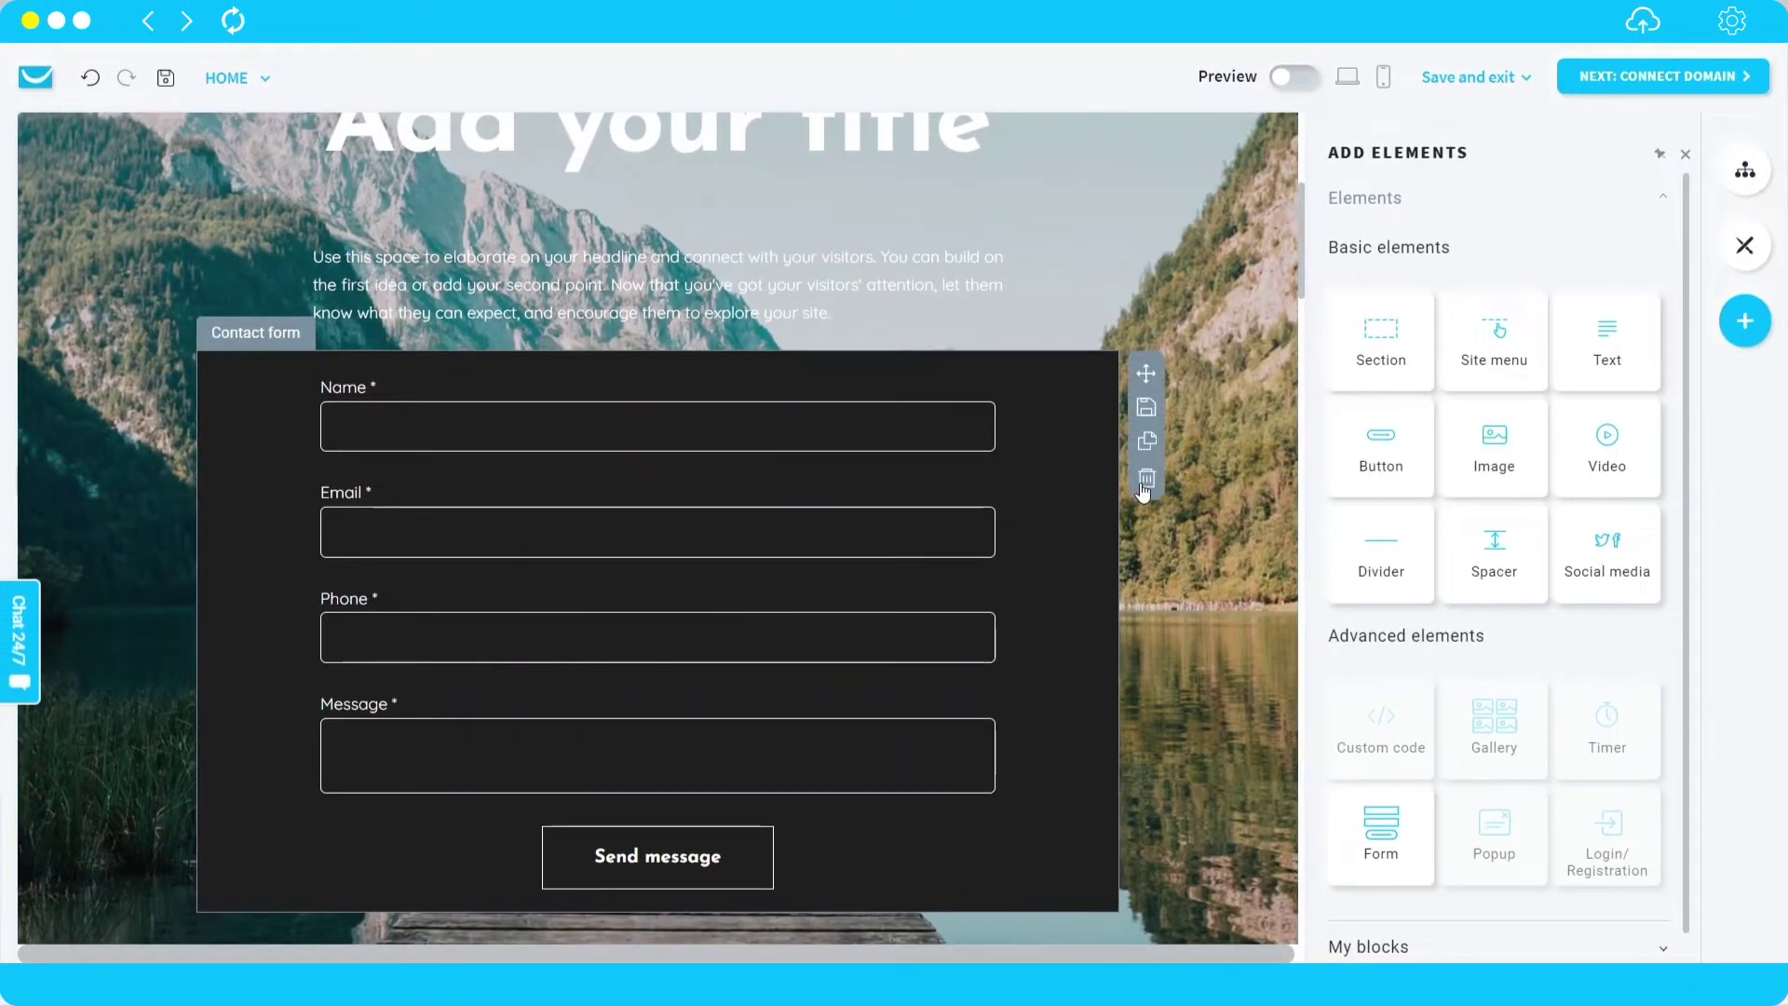
pyautogui.click(1145, 479)
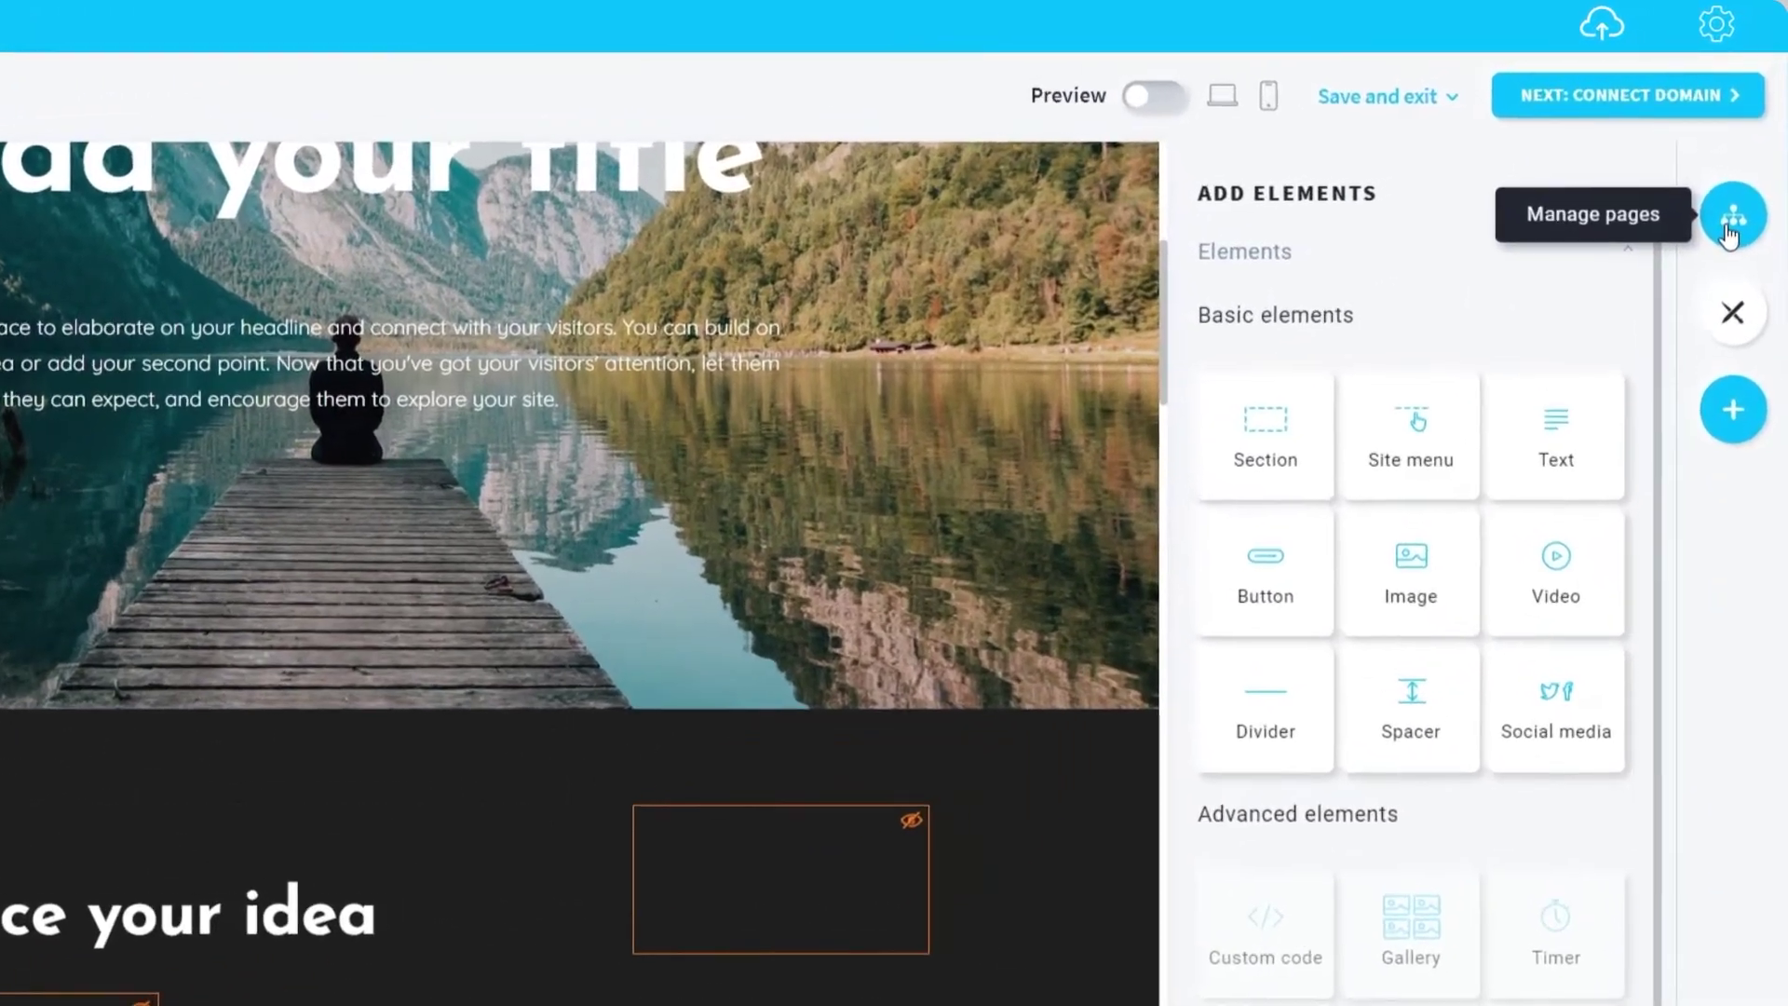
# - Move the MY TRAVELS page below ABOUT ME in the page order, and view the new-page templates without adding one
pyautogui.click(1755, 189)
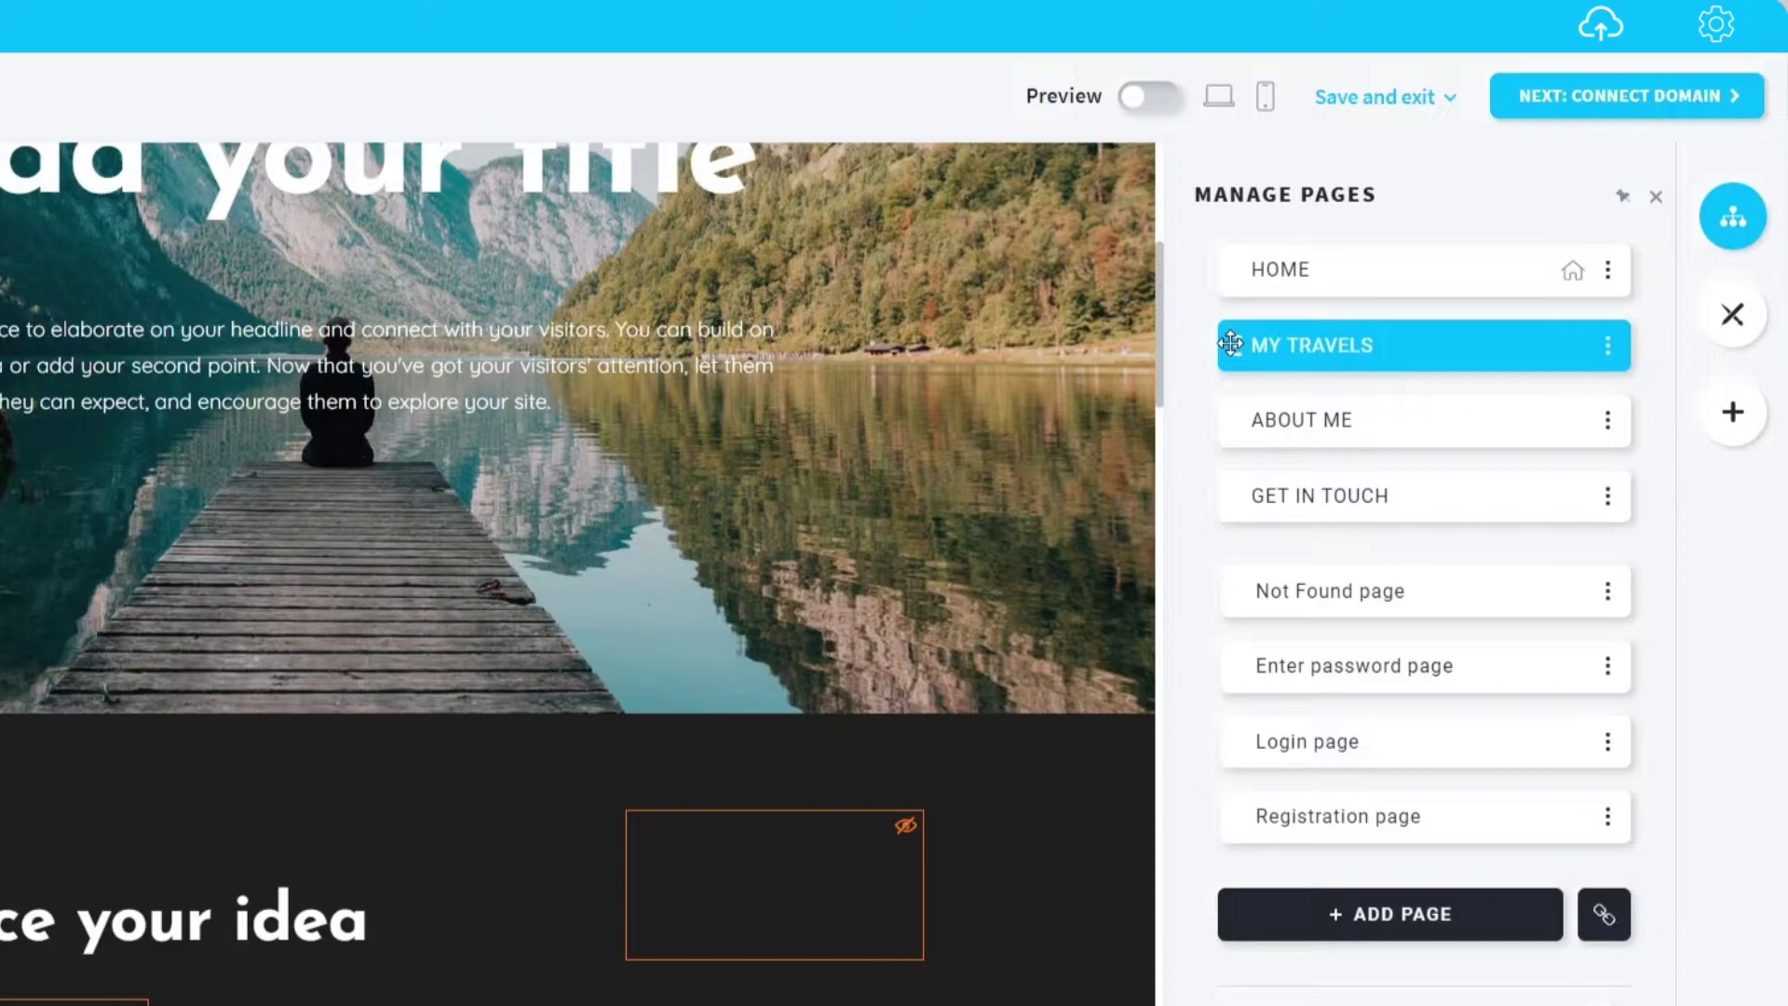
pyautogui.moveTo(1233, 341); pyautogui.dragTo(1233, 447)
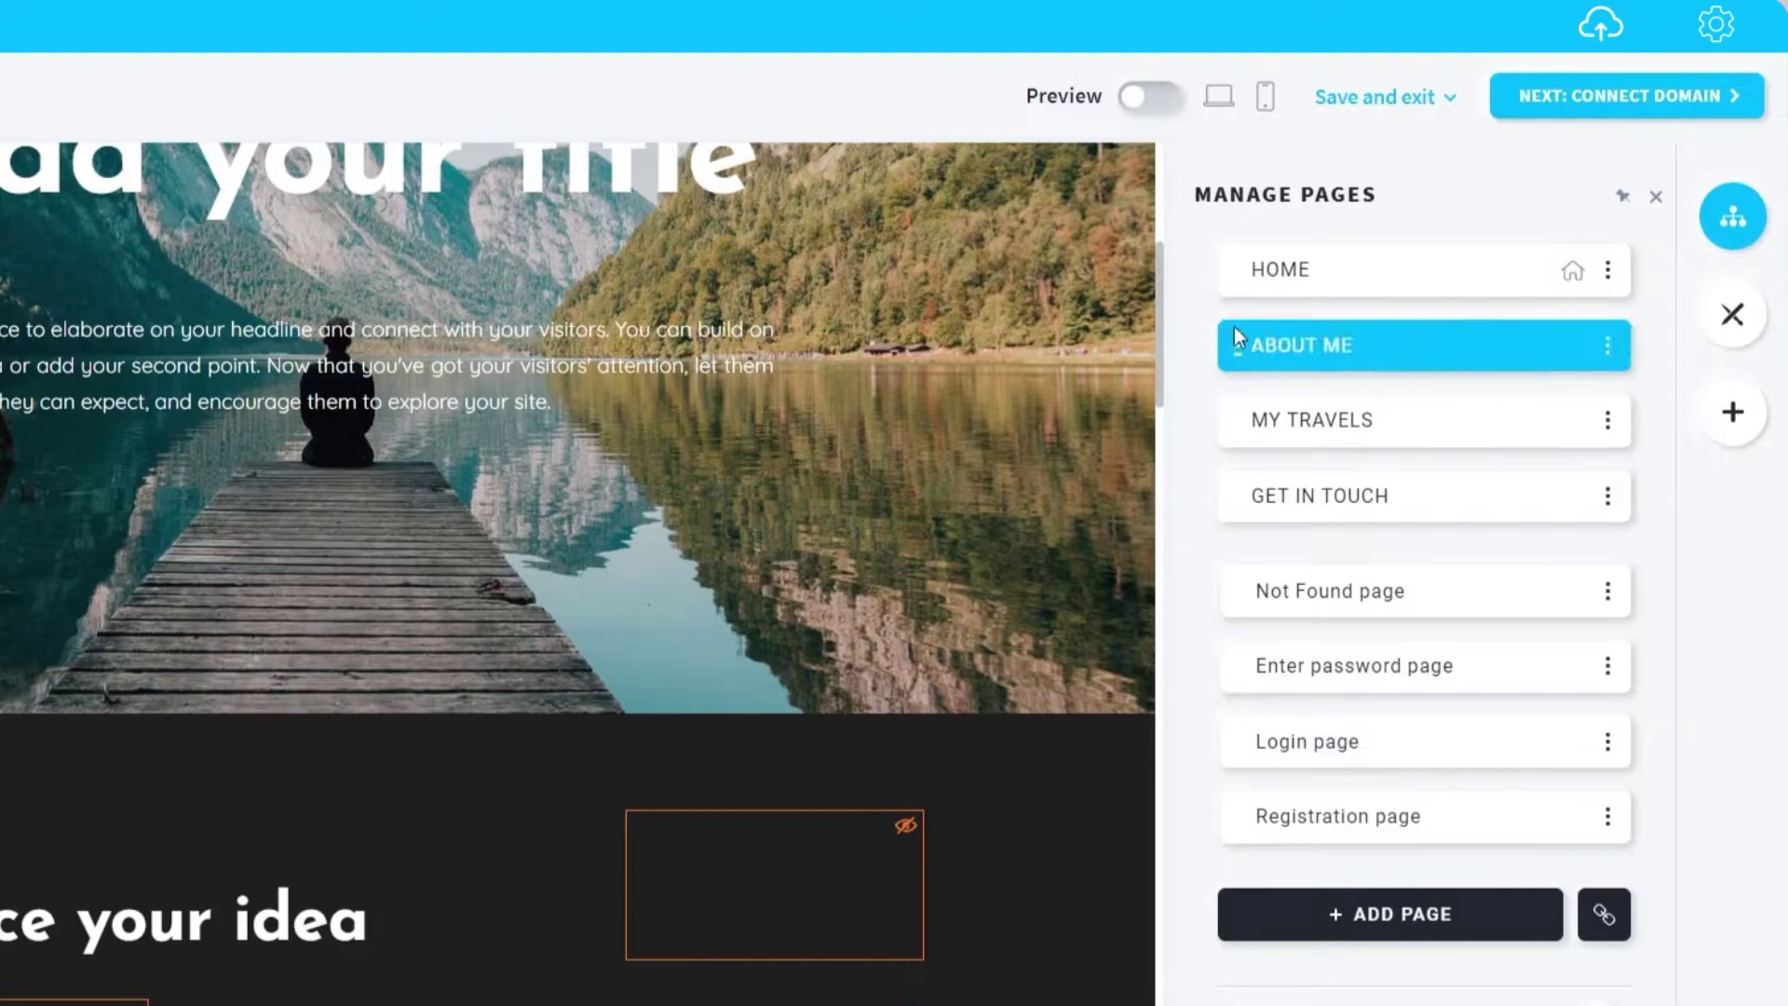
pyautogui.click(1388, 920)
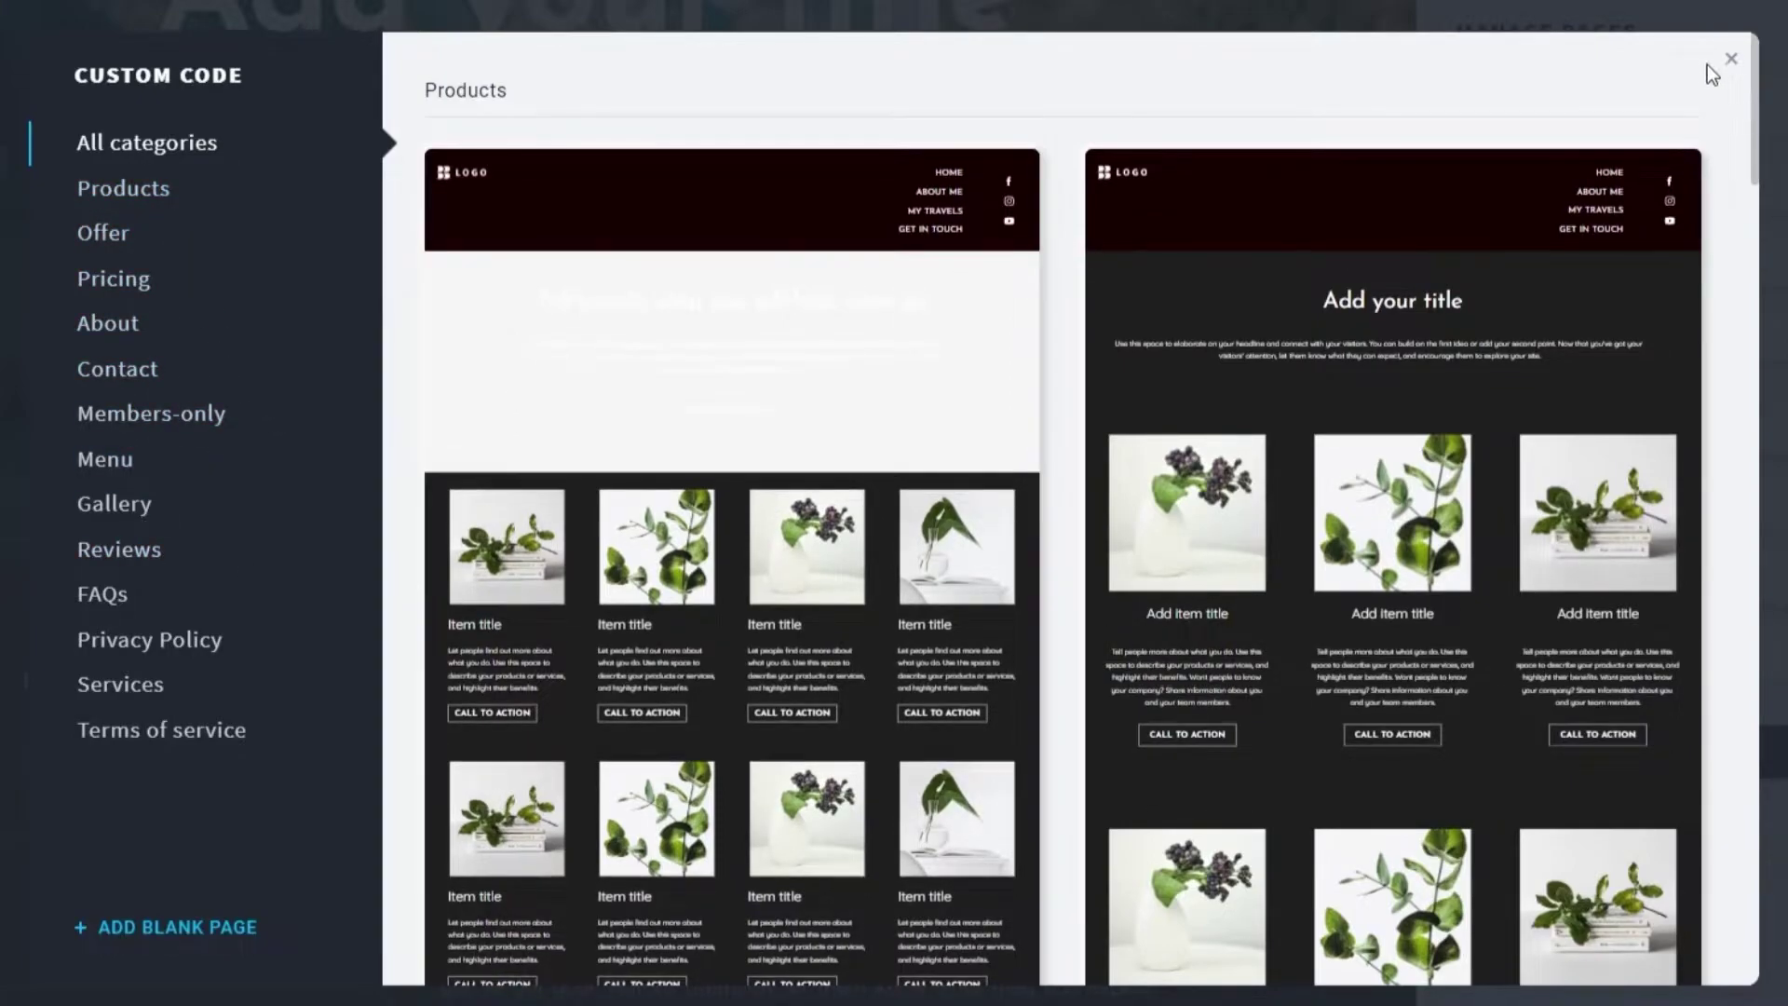
pyautogui.click(1735, 56)
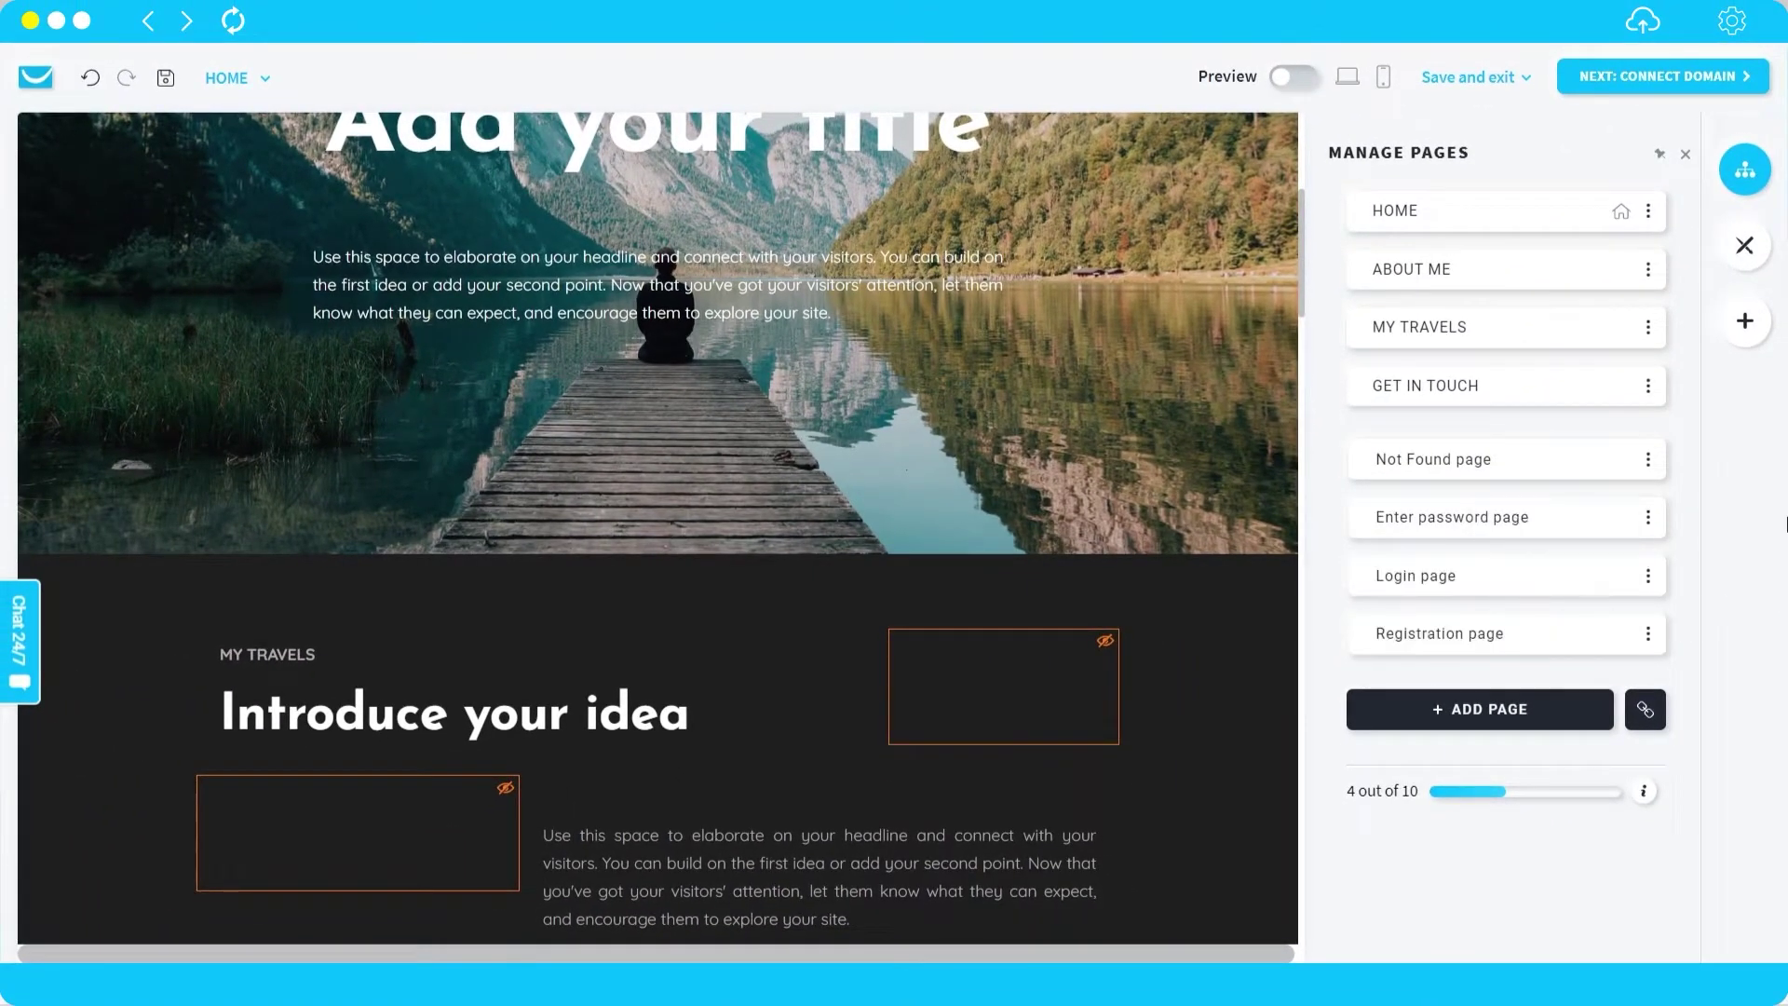
# - Try the blue and the black-and-yellow color palettes in the global design, undo the palette changes and close the design settings
pyautogui.click(1744, 245)
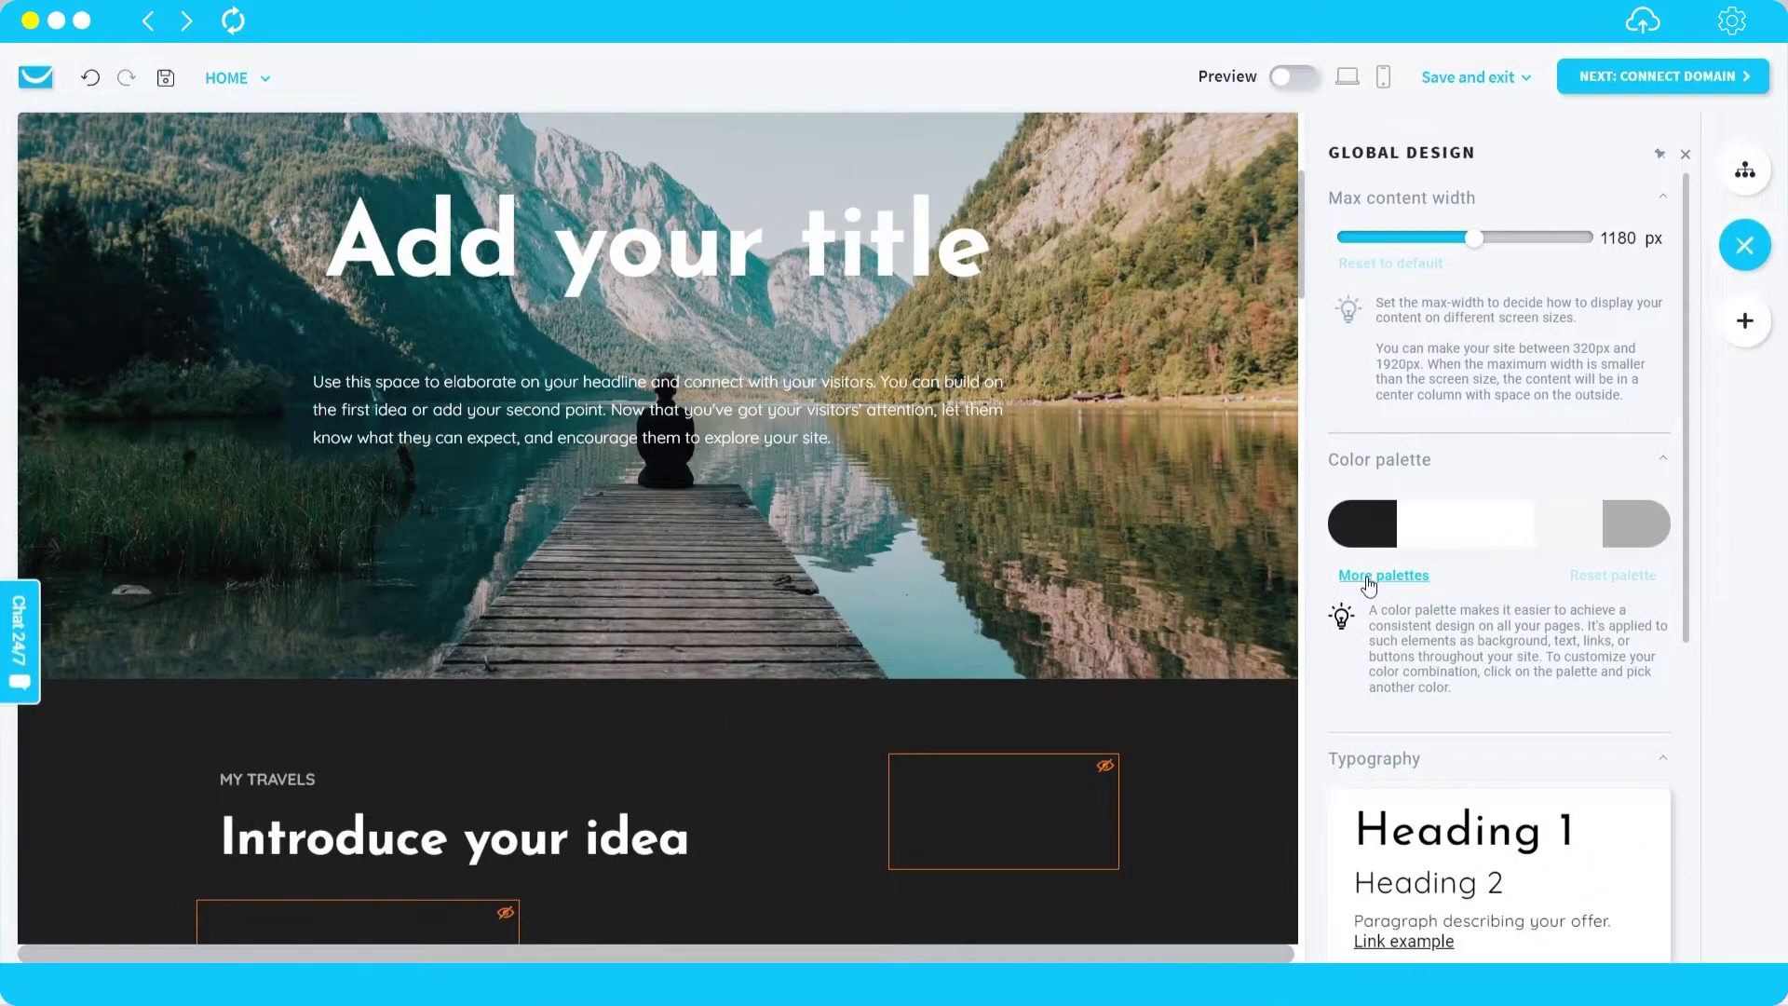
pyautogui.click(1367, 578)
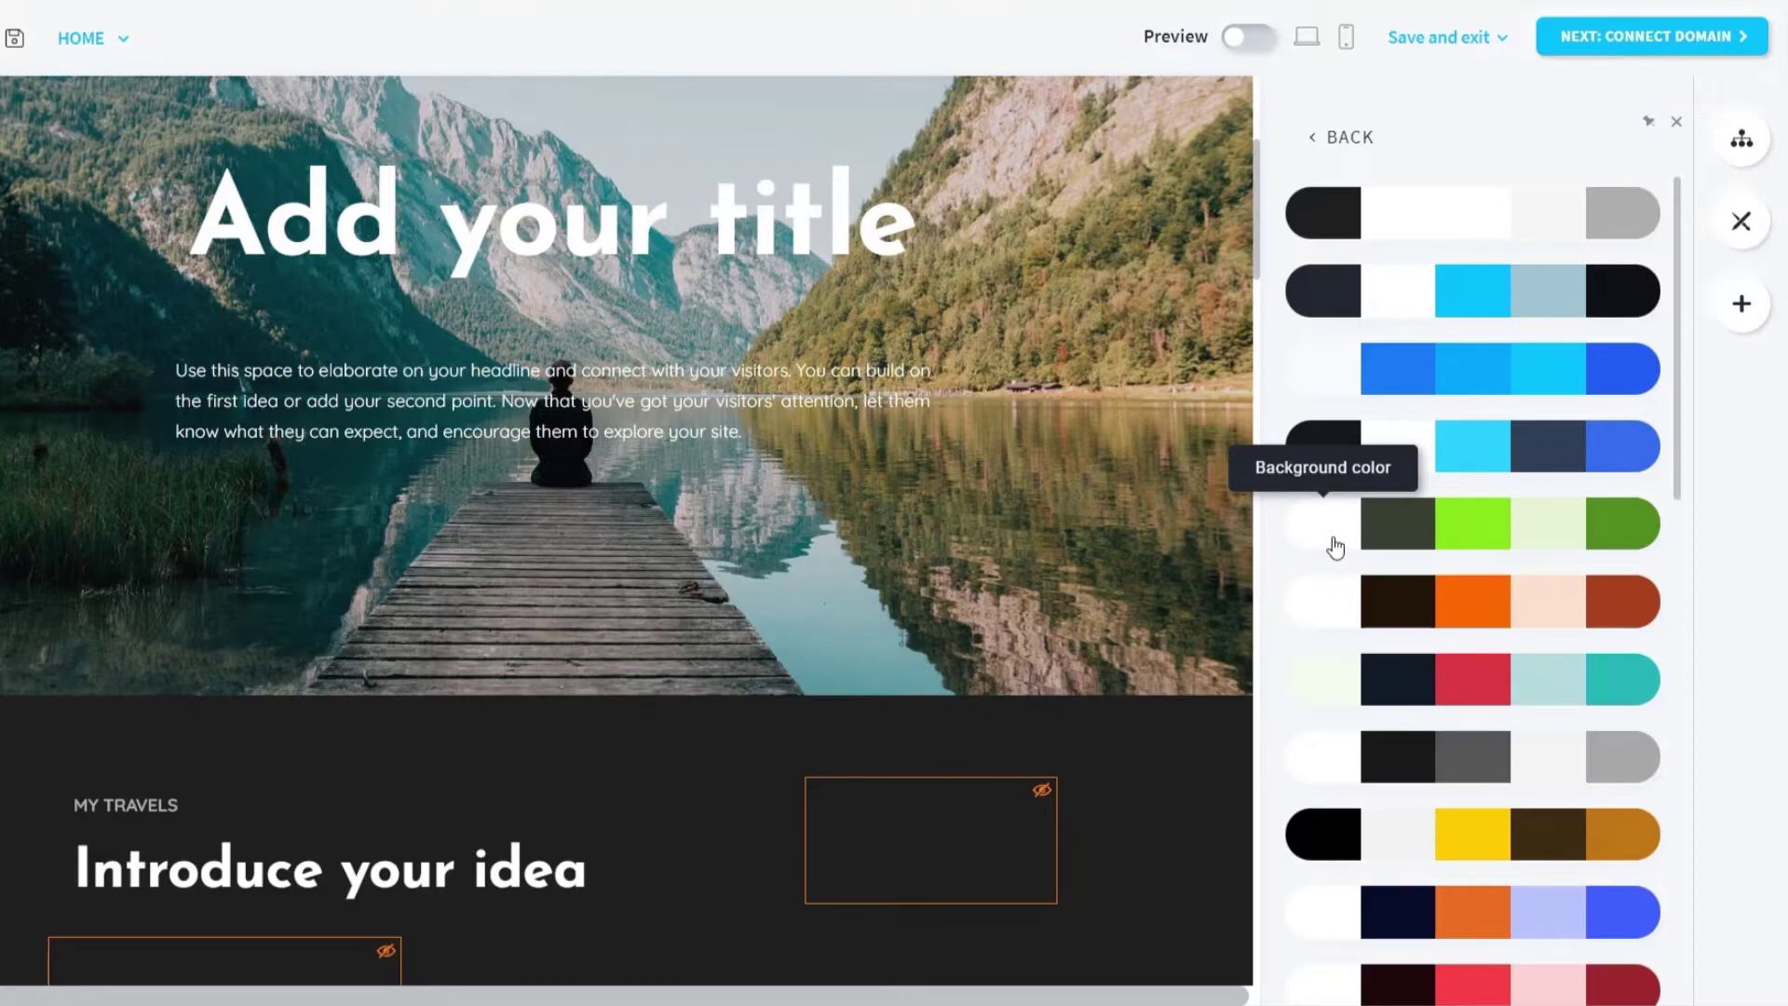
pyautogui.click(1342, 377)
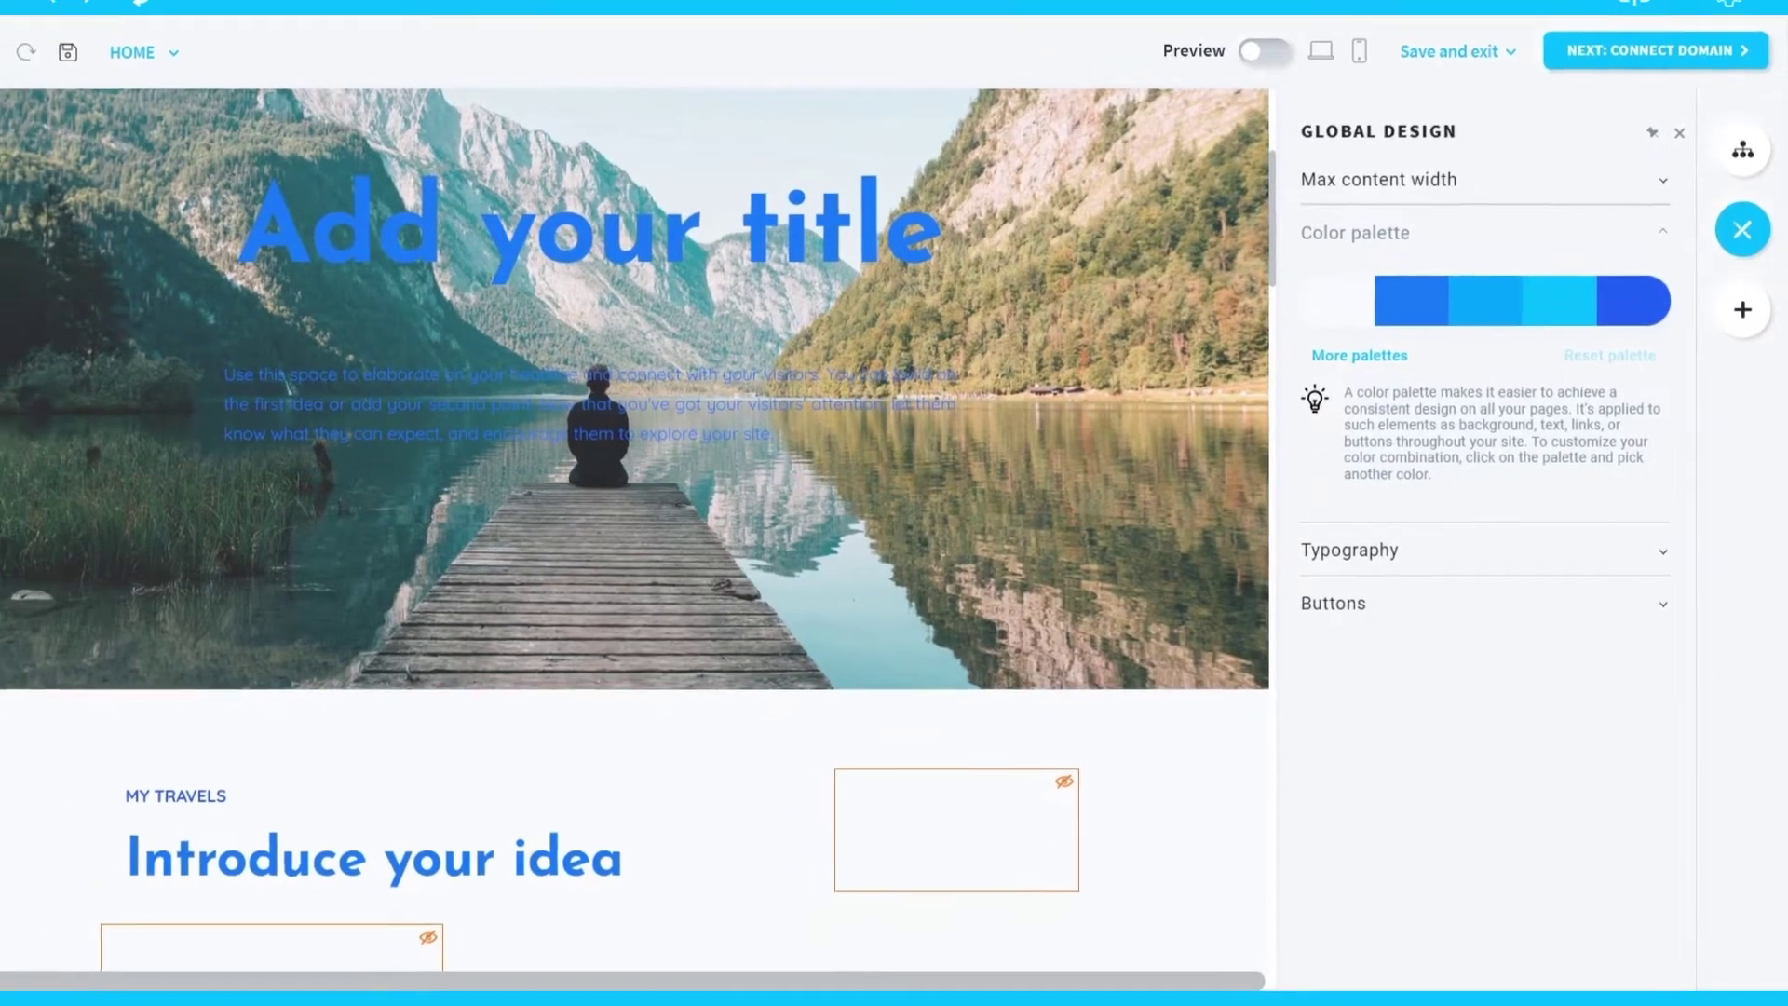
pyautogui.click(1, 38)
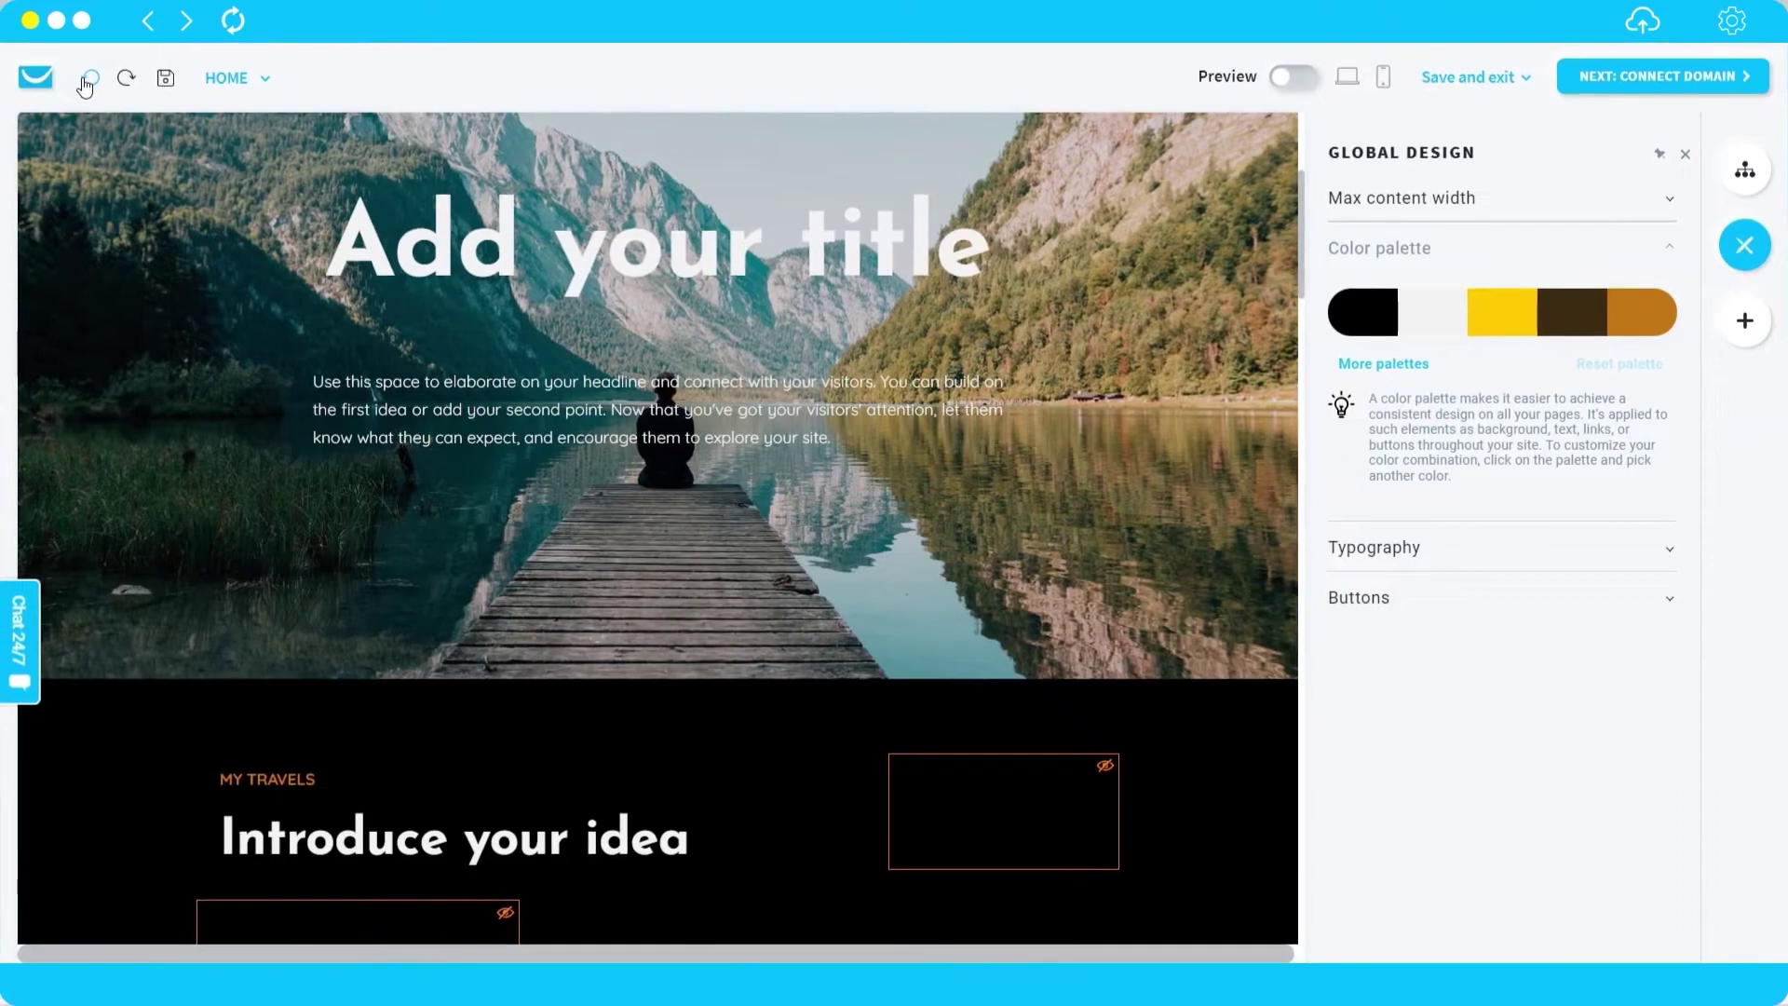
pyautogui.click(82, 82)
pyautogui.click(82, 82)
pyautogui.scroll(-2, 1244, 462)
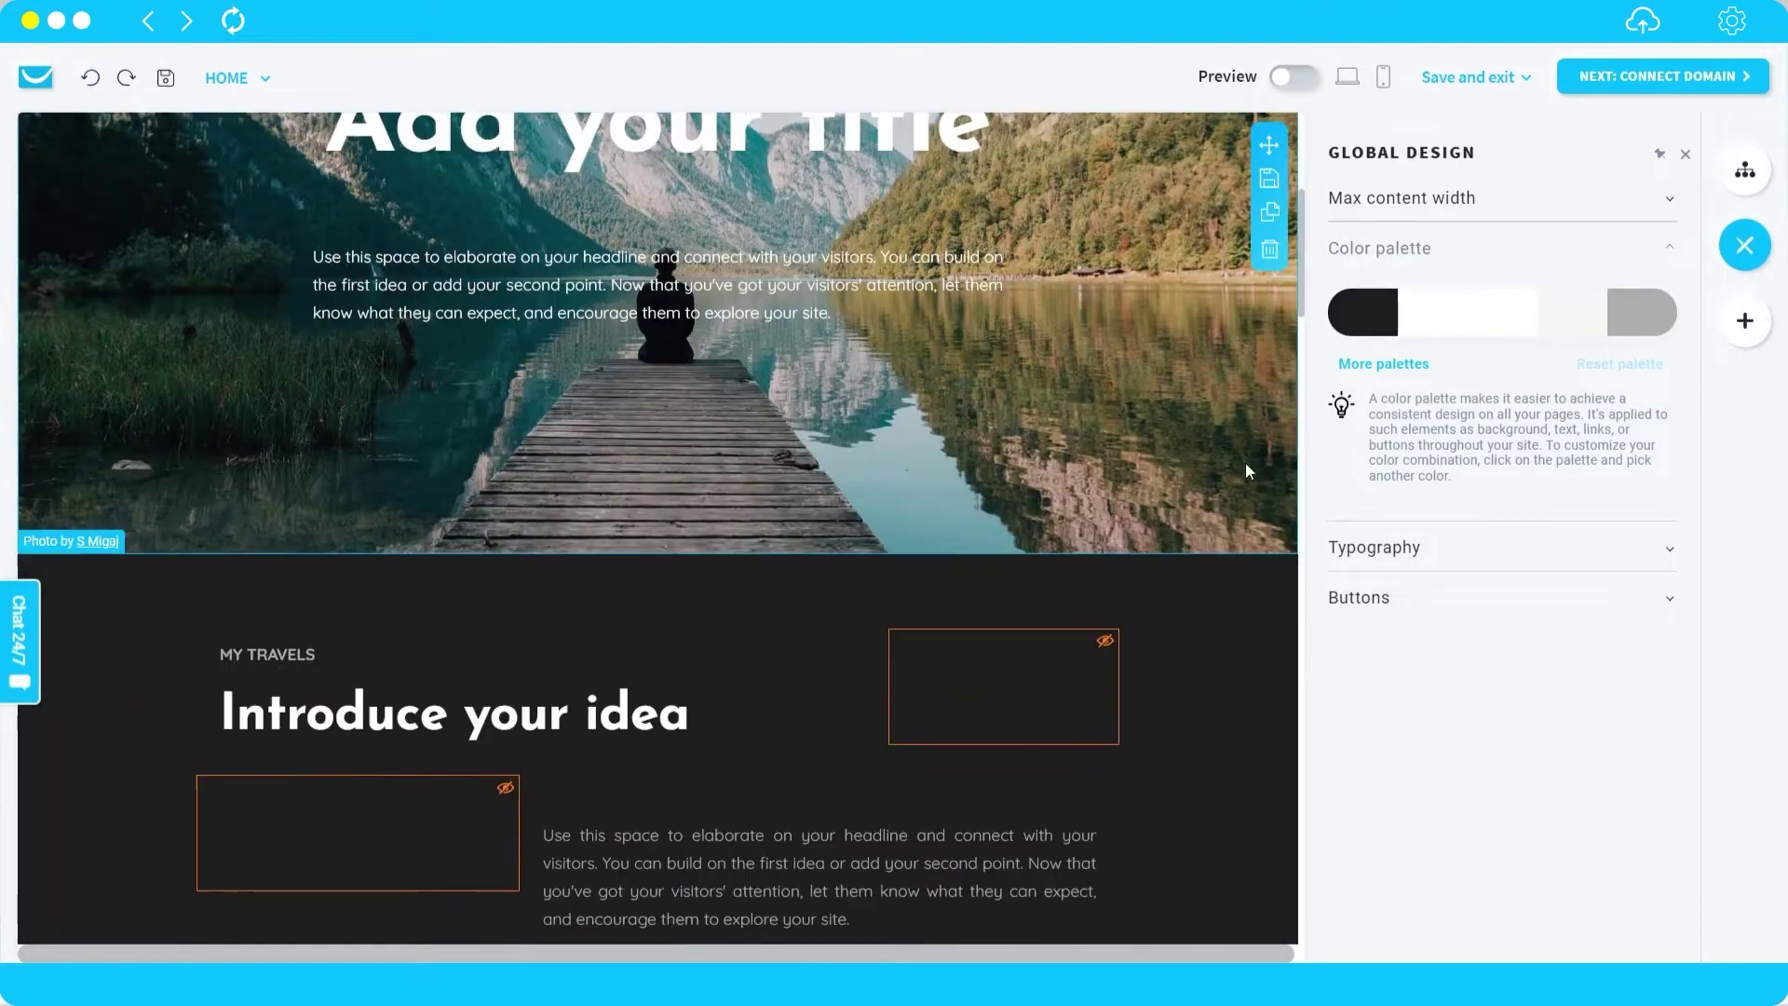
pyautogui.scroll(5, 1245, 462)
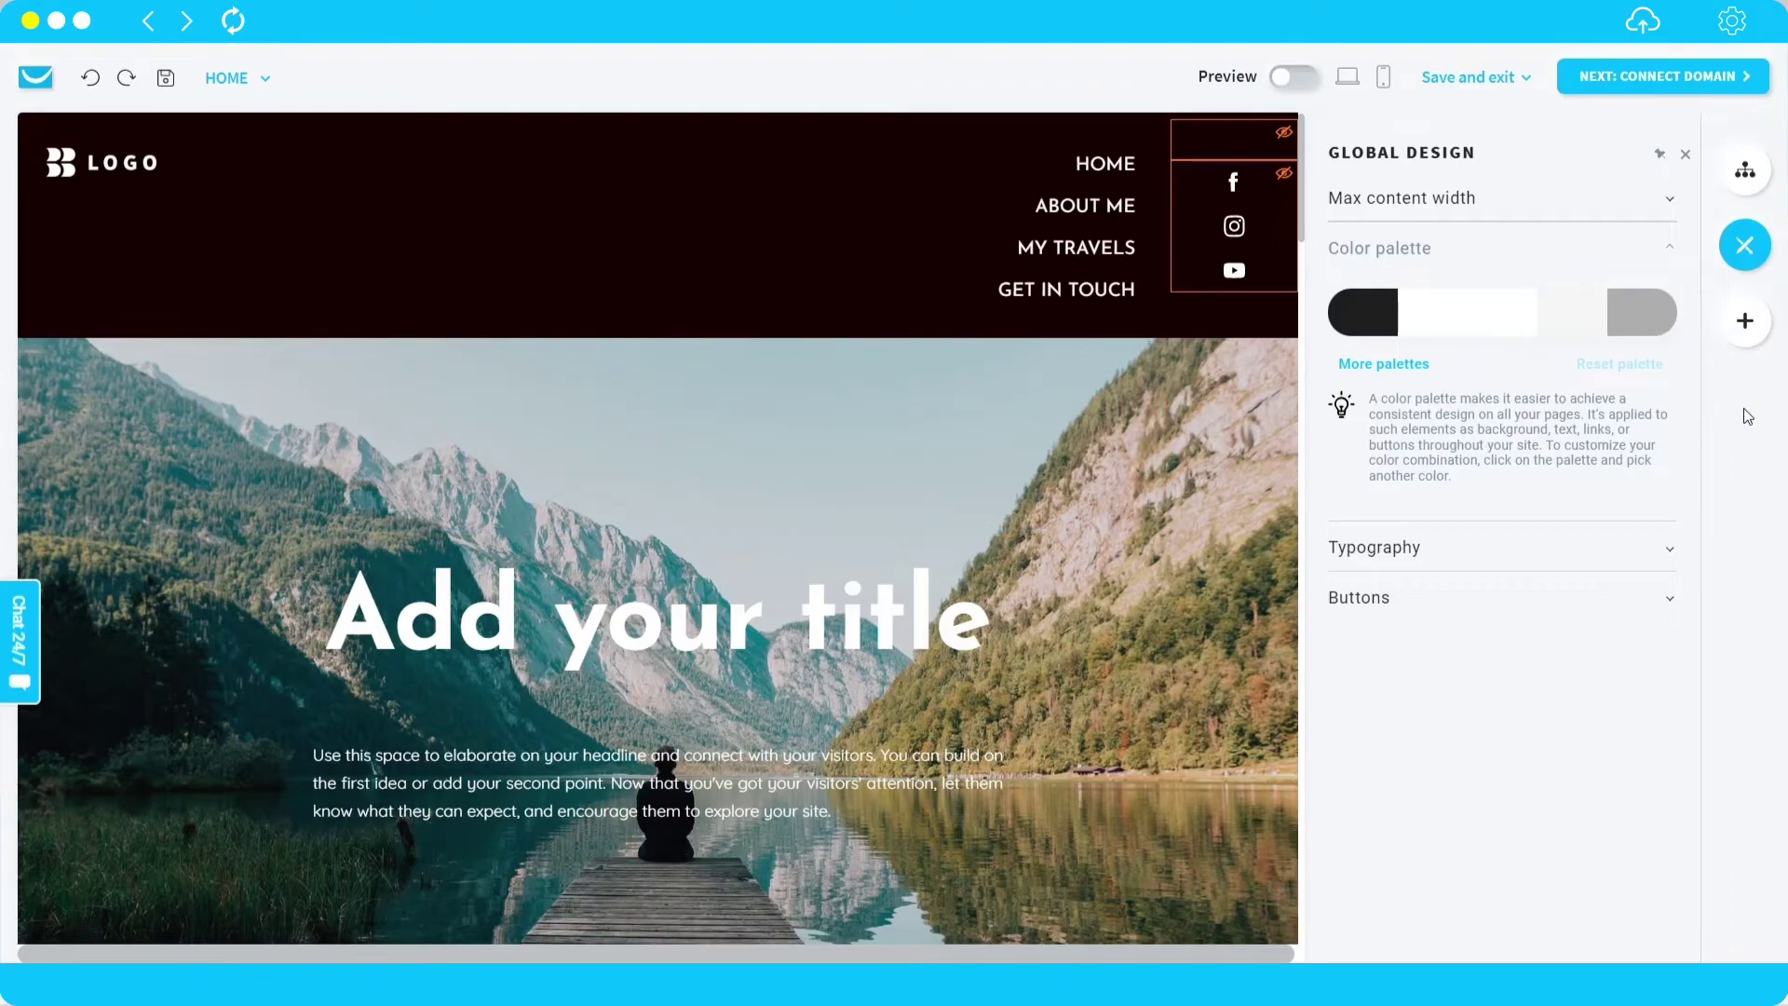
pyautogui.click(1685, 155)
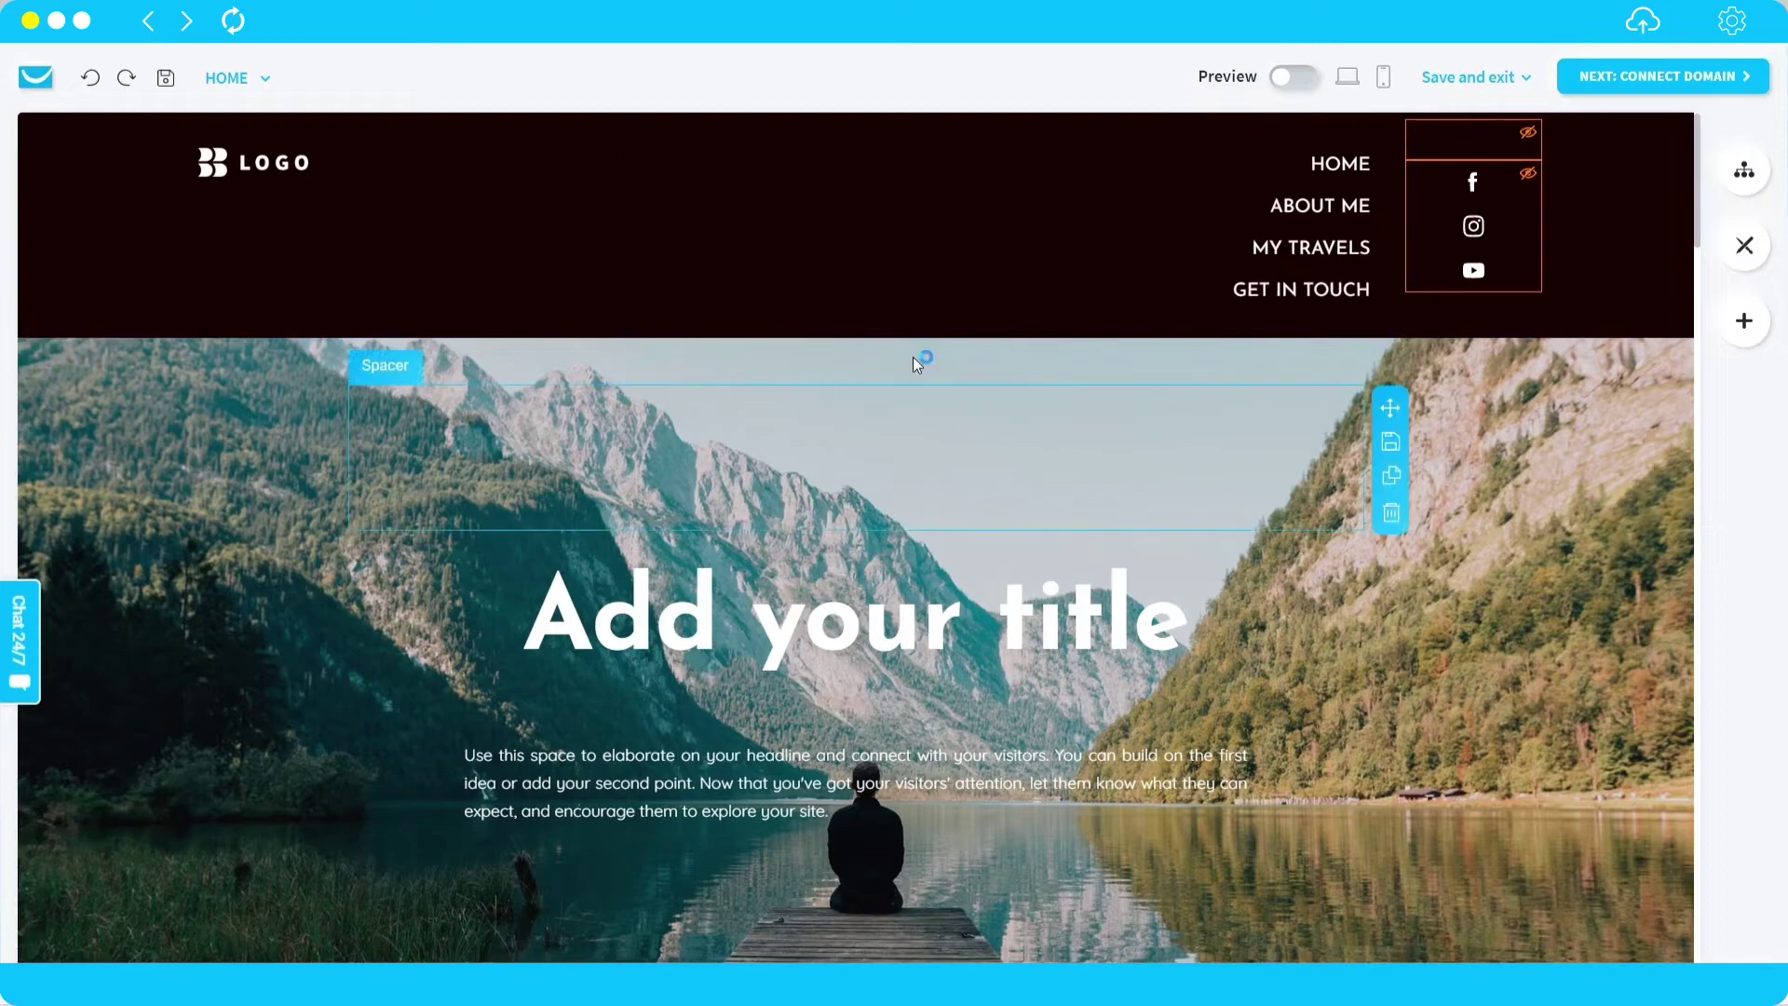
# - Look at the ABOUT ME and MY TRAVELS pages through the page manager and close it
pyautogui.click(1745, 171)
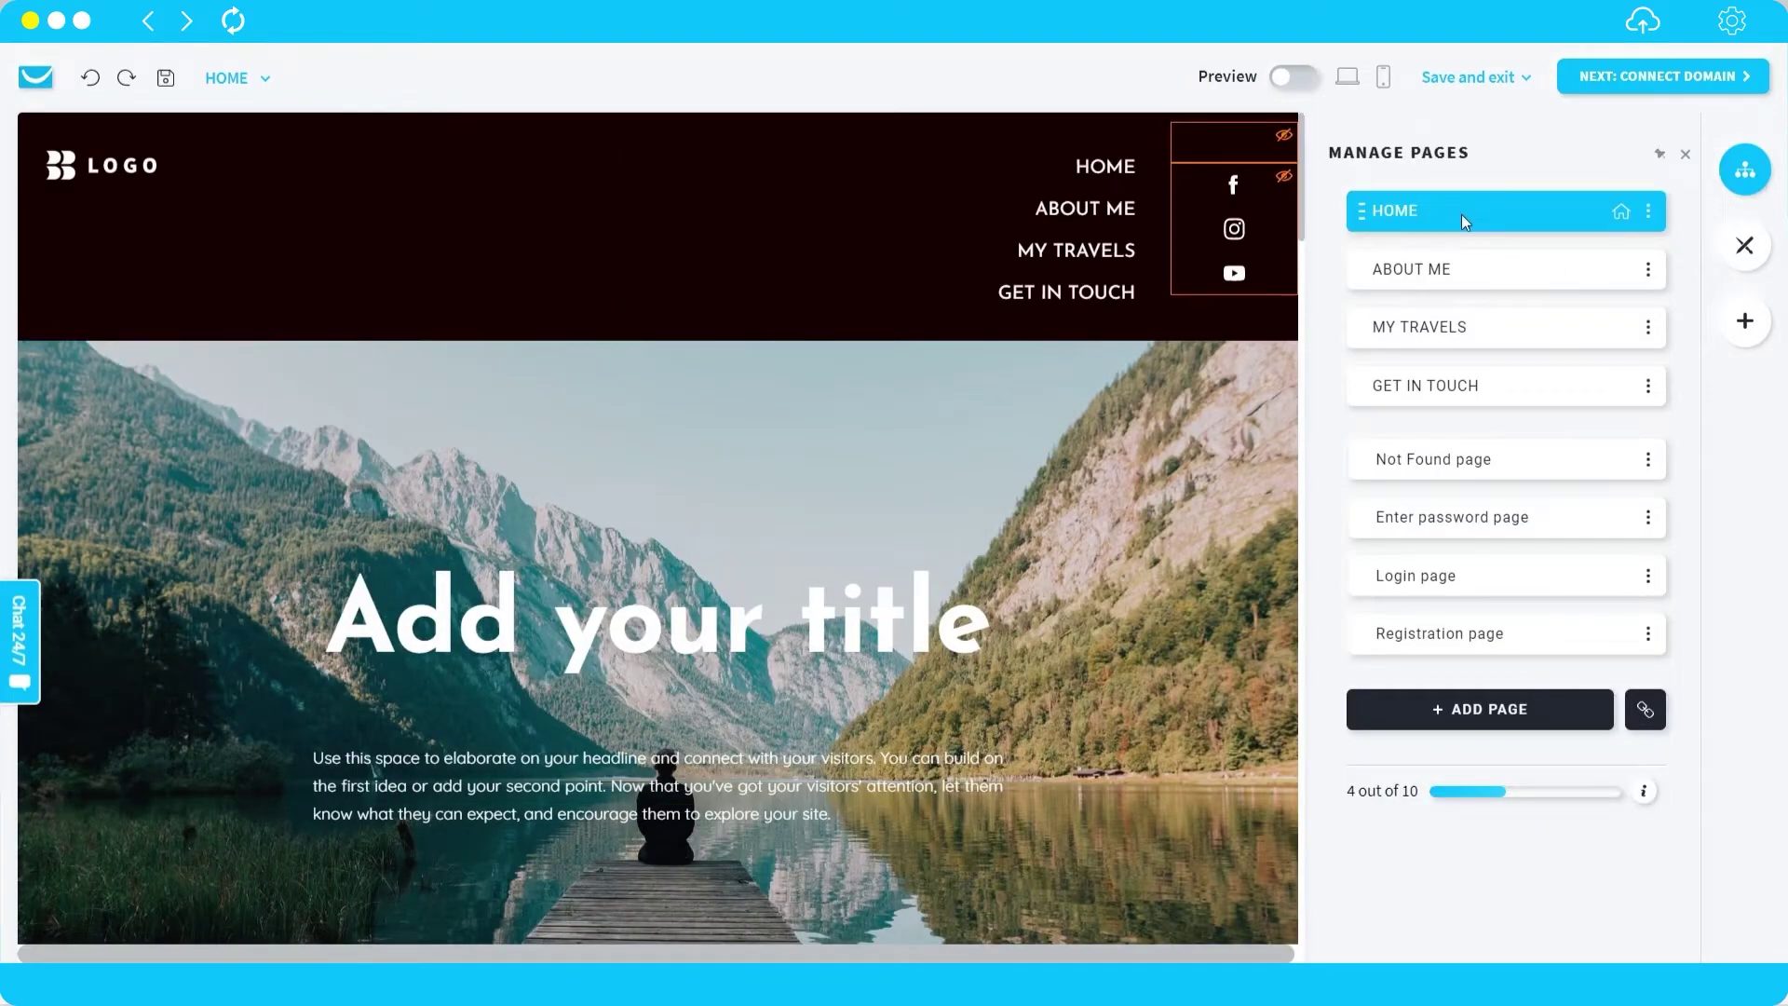
pyautogui.click(1481, 286)
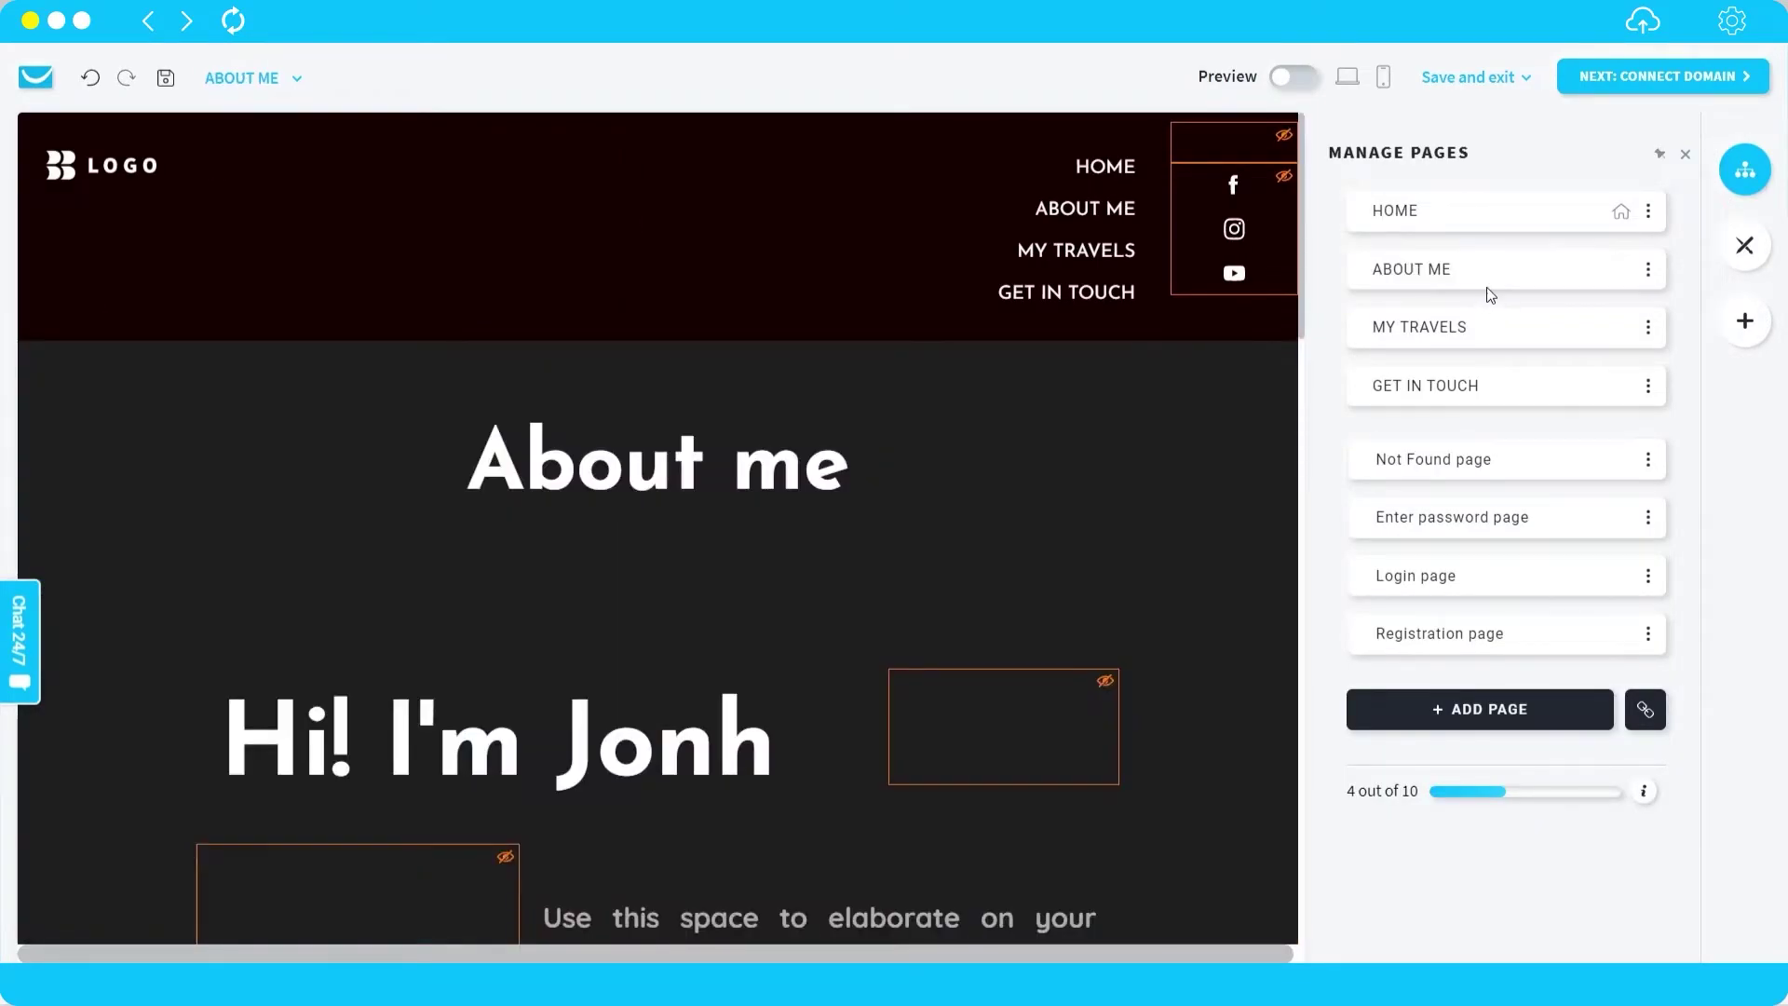
pyautogui.click(1429, 343)
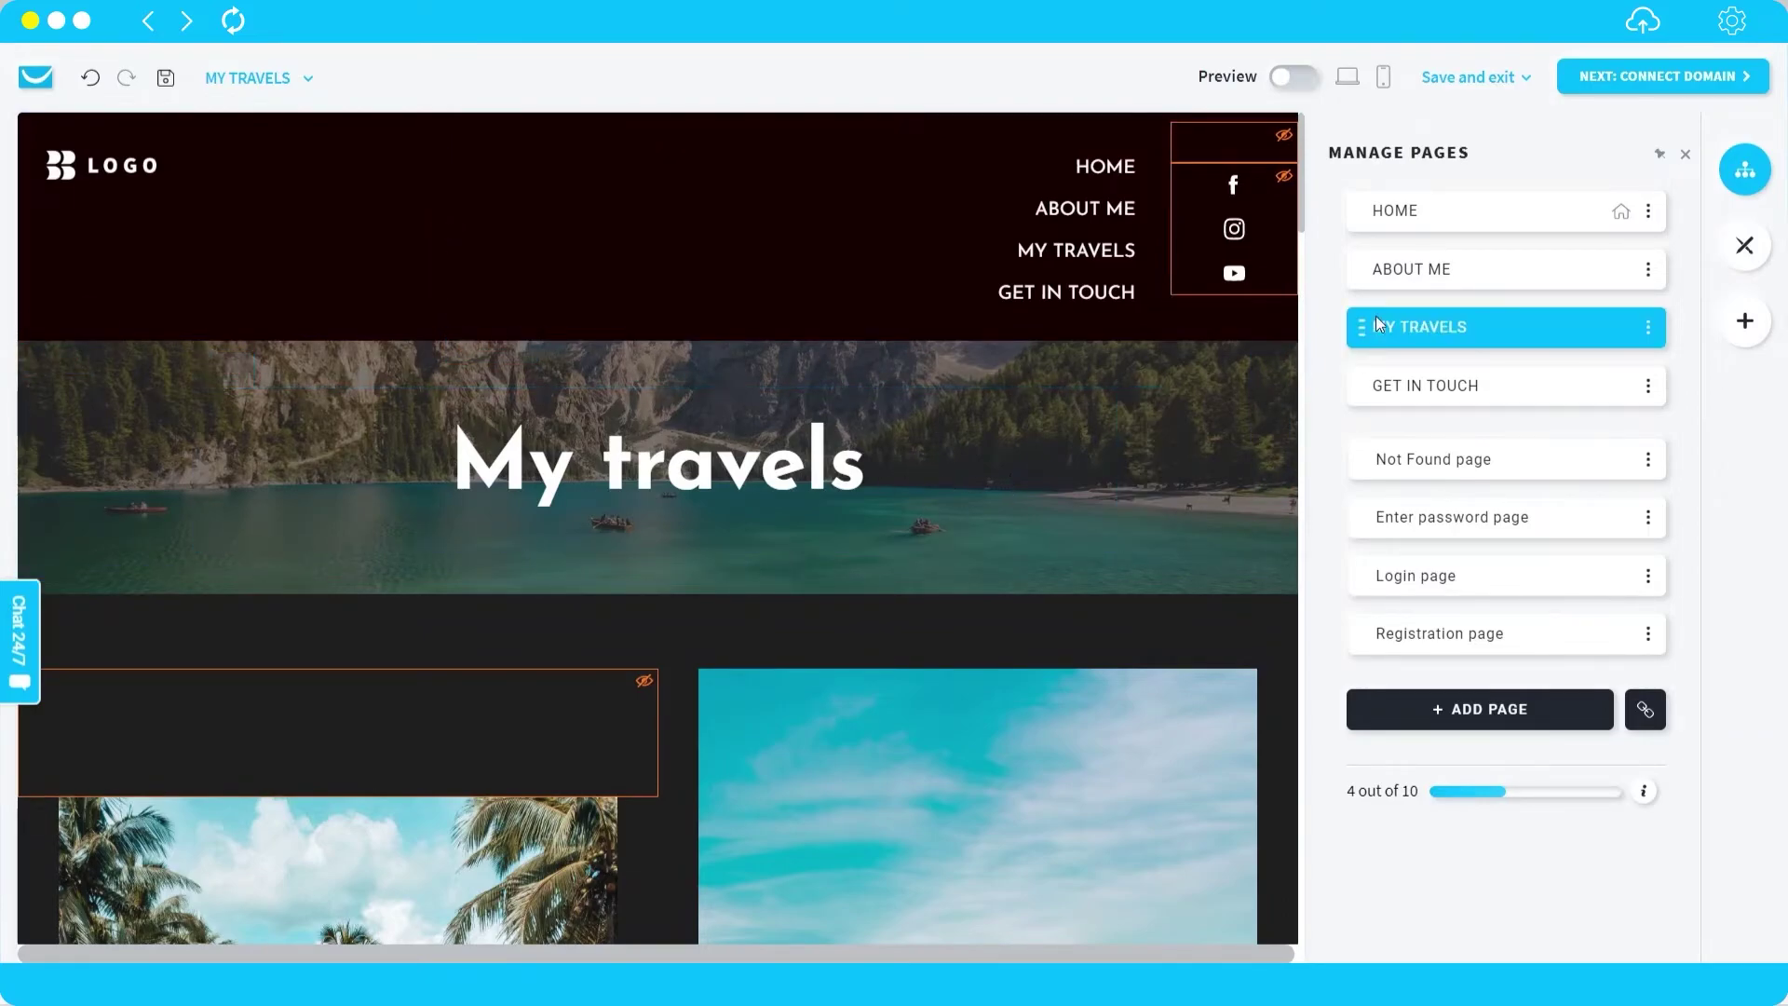
pyautogui.click(1691, 156)
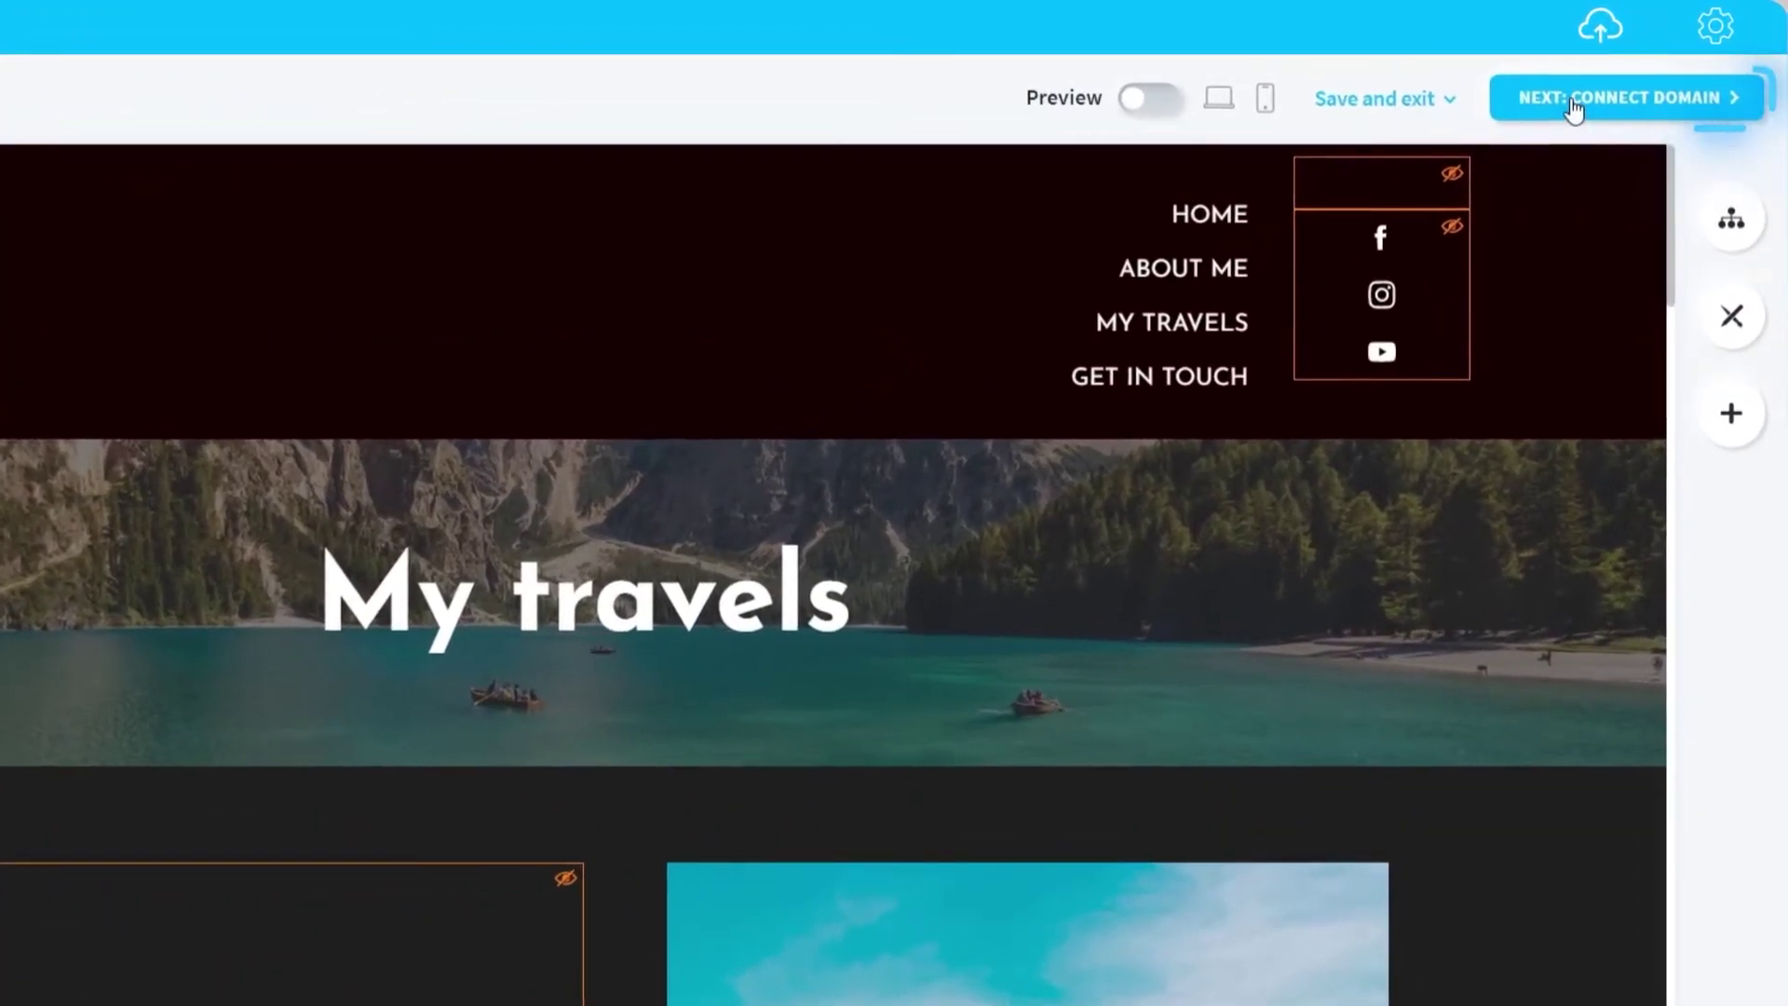
# - Proceed to connecting a domain and set the website name to "Sample Portfolio"
pyautogui.click(1622, 80)
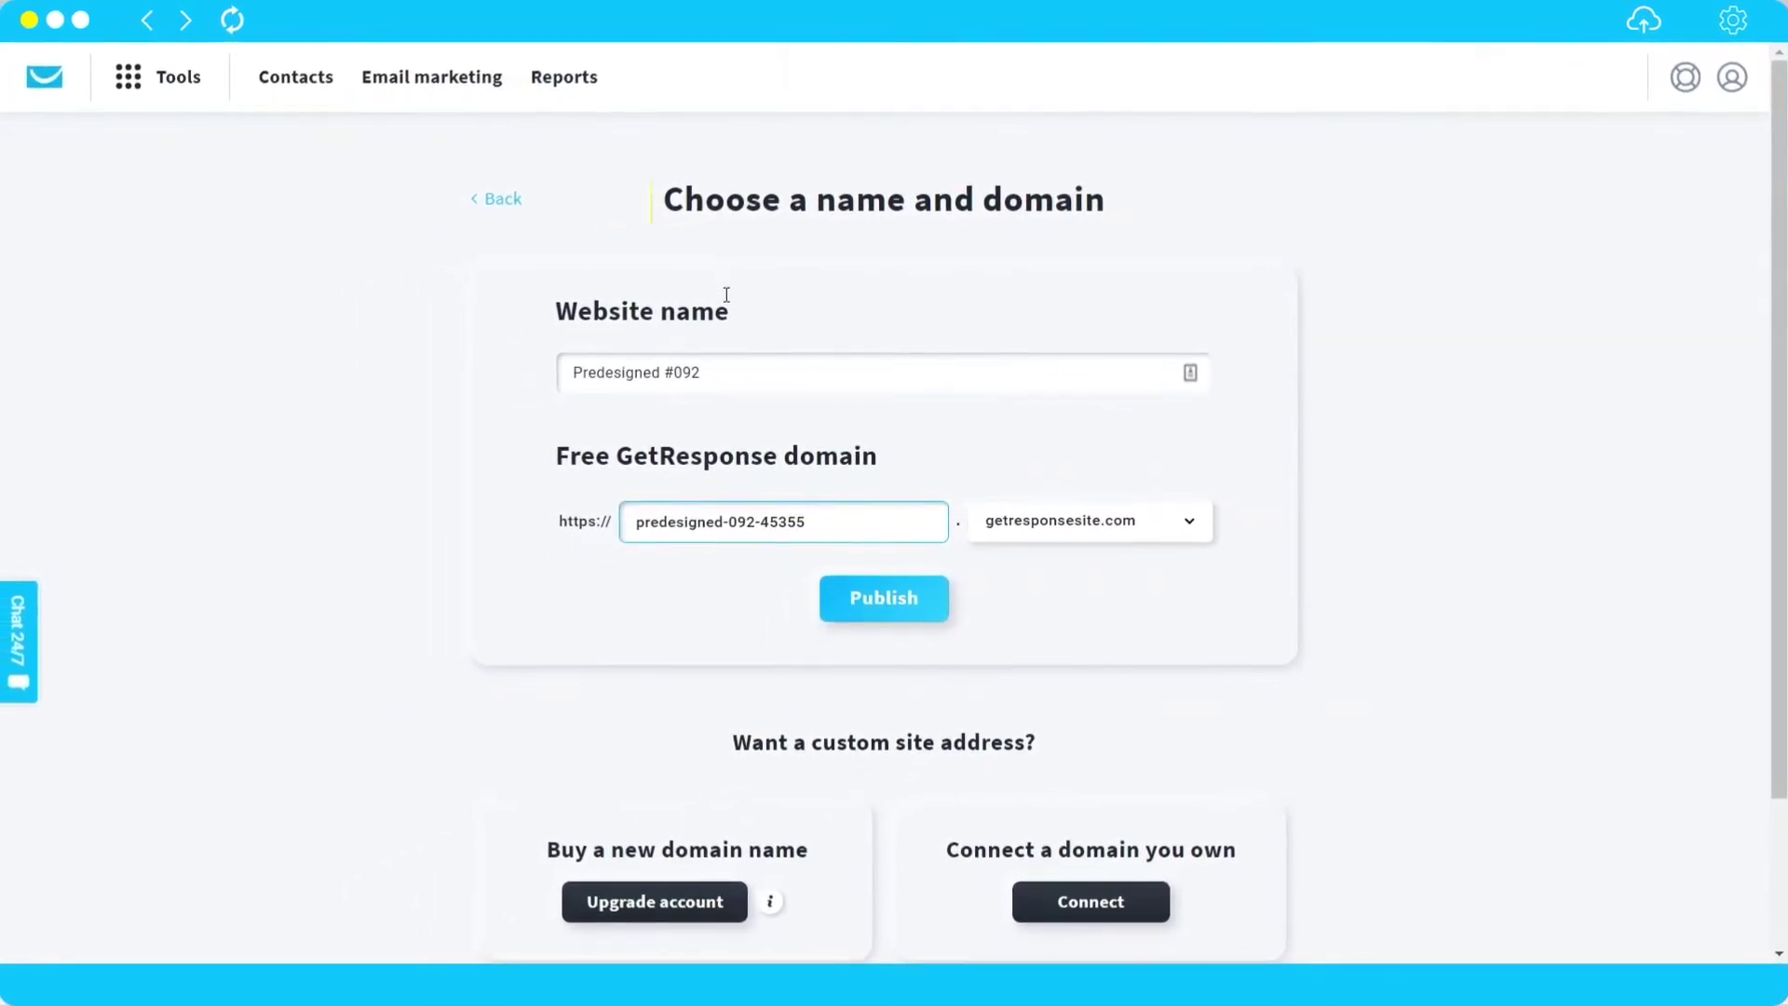
pyautogui.tripleClick(771, 374)
pyautogui.write('S')
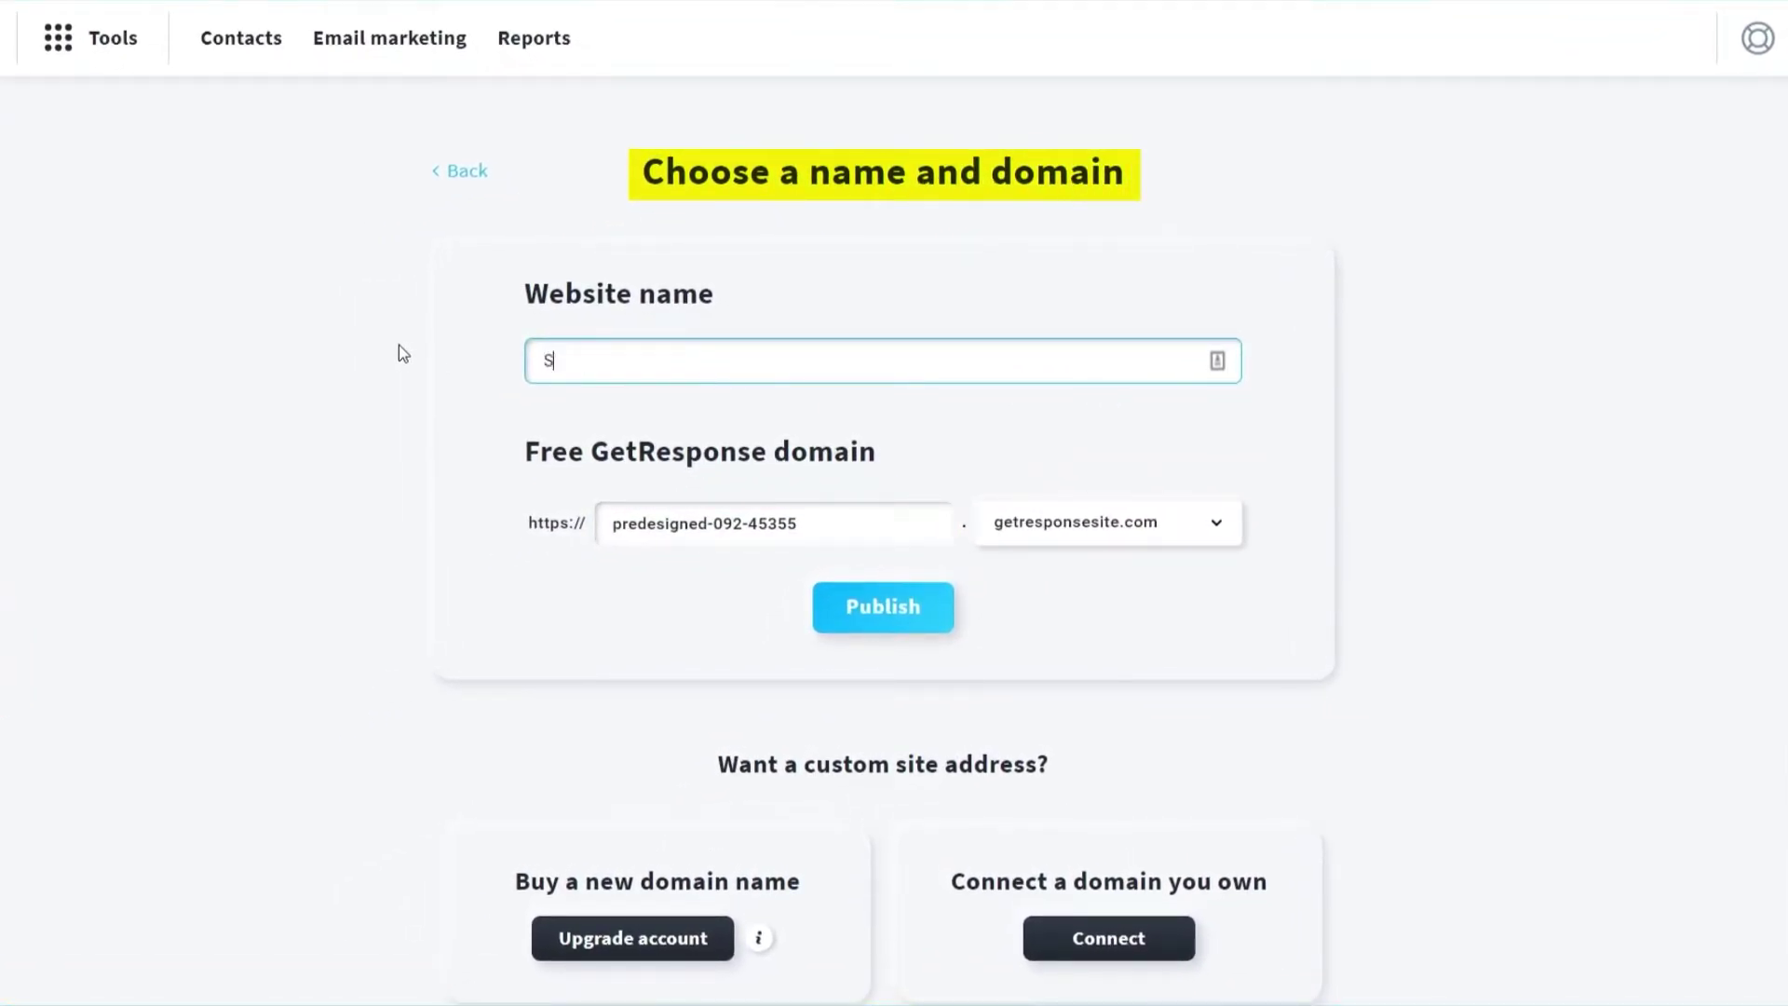
pyautogui.write('ample Portfolio')
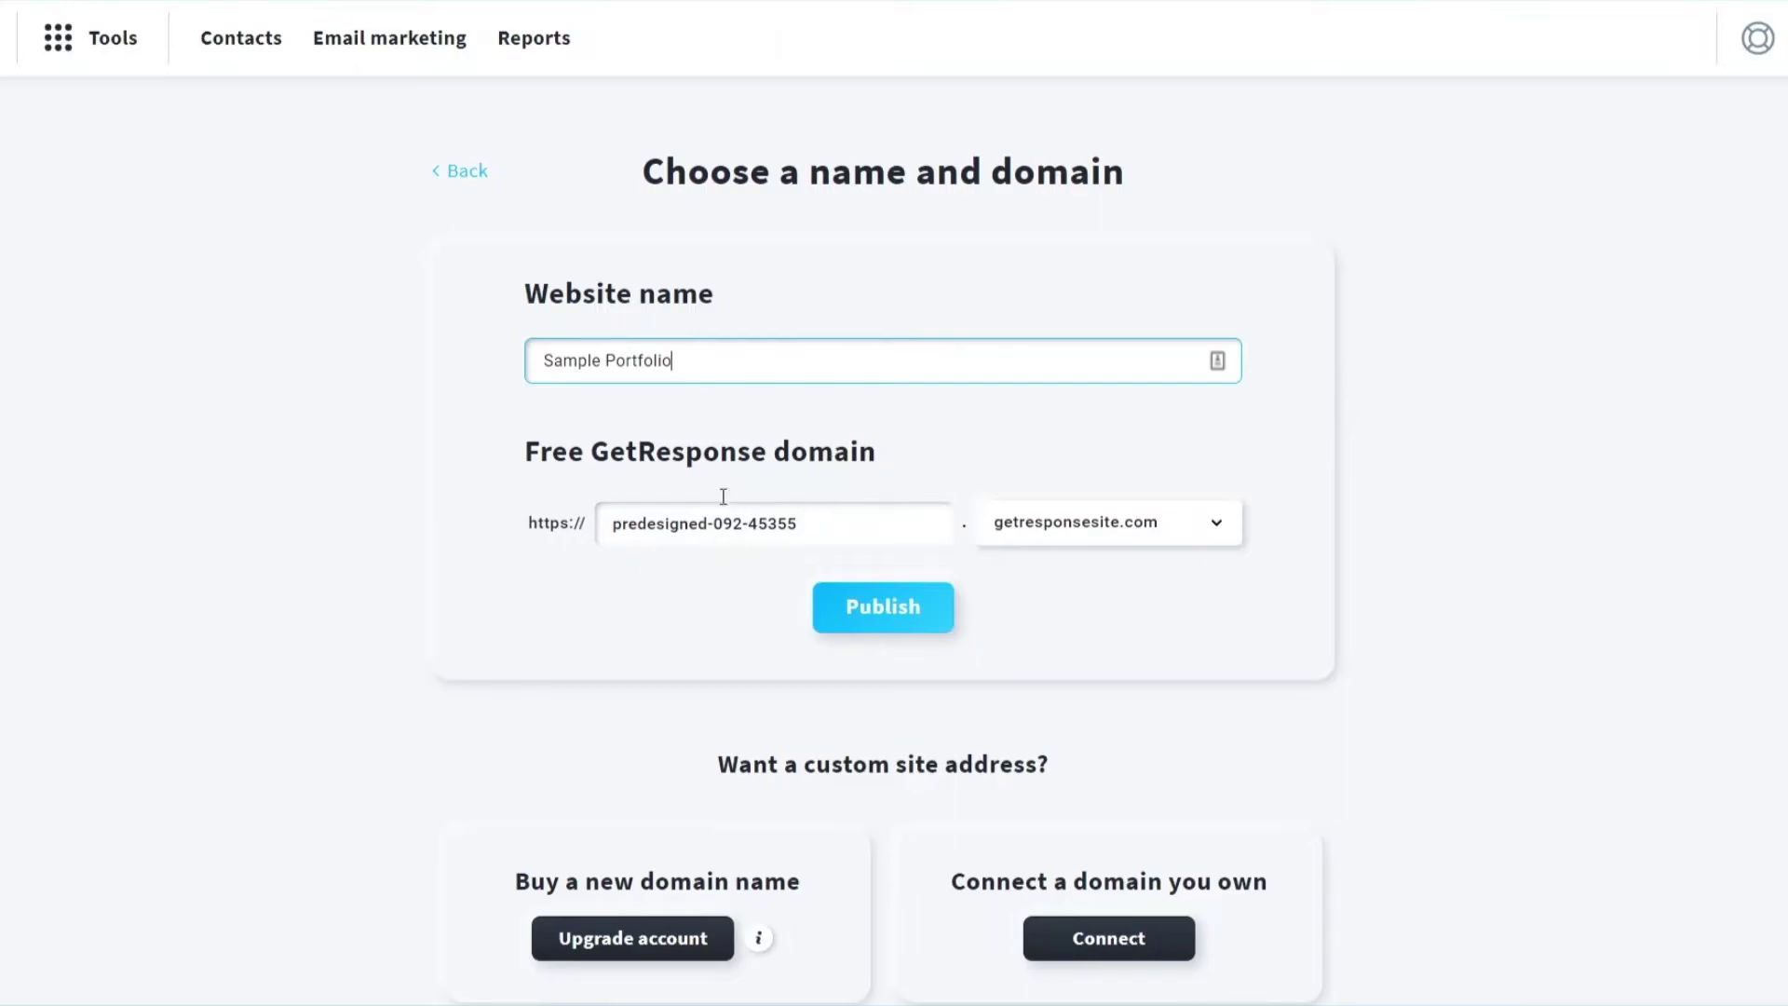
# - Set the free GetResponse domain to sampleportfolio.gr-site.com and publish the website
pyautogui.moveTo(794, 523); pyautogui.dragTo(529, 521)
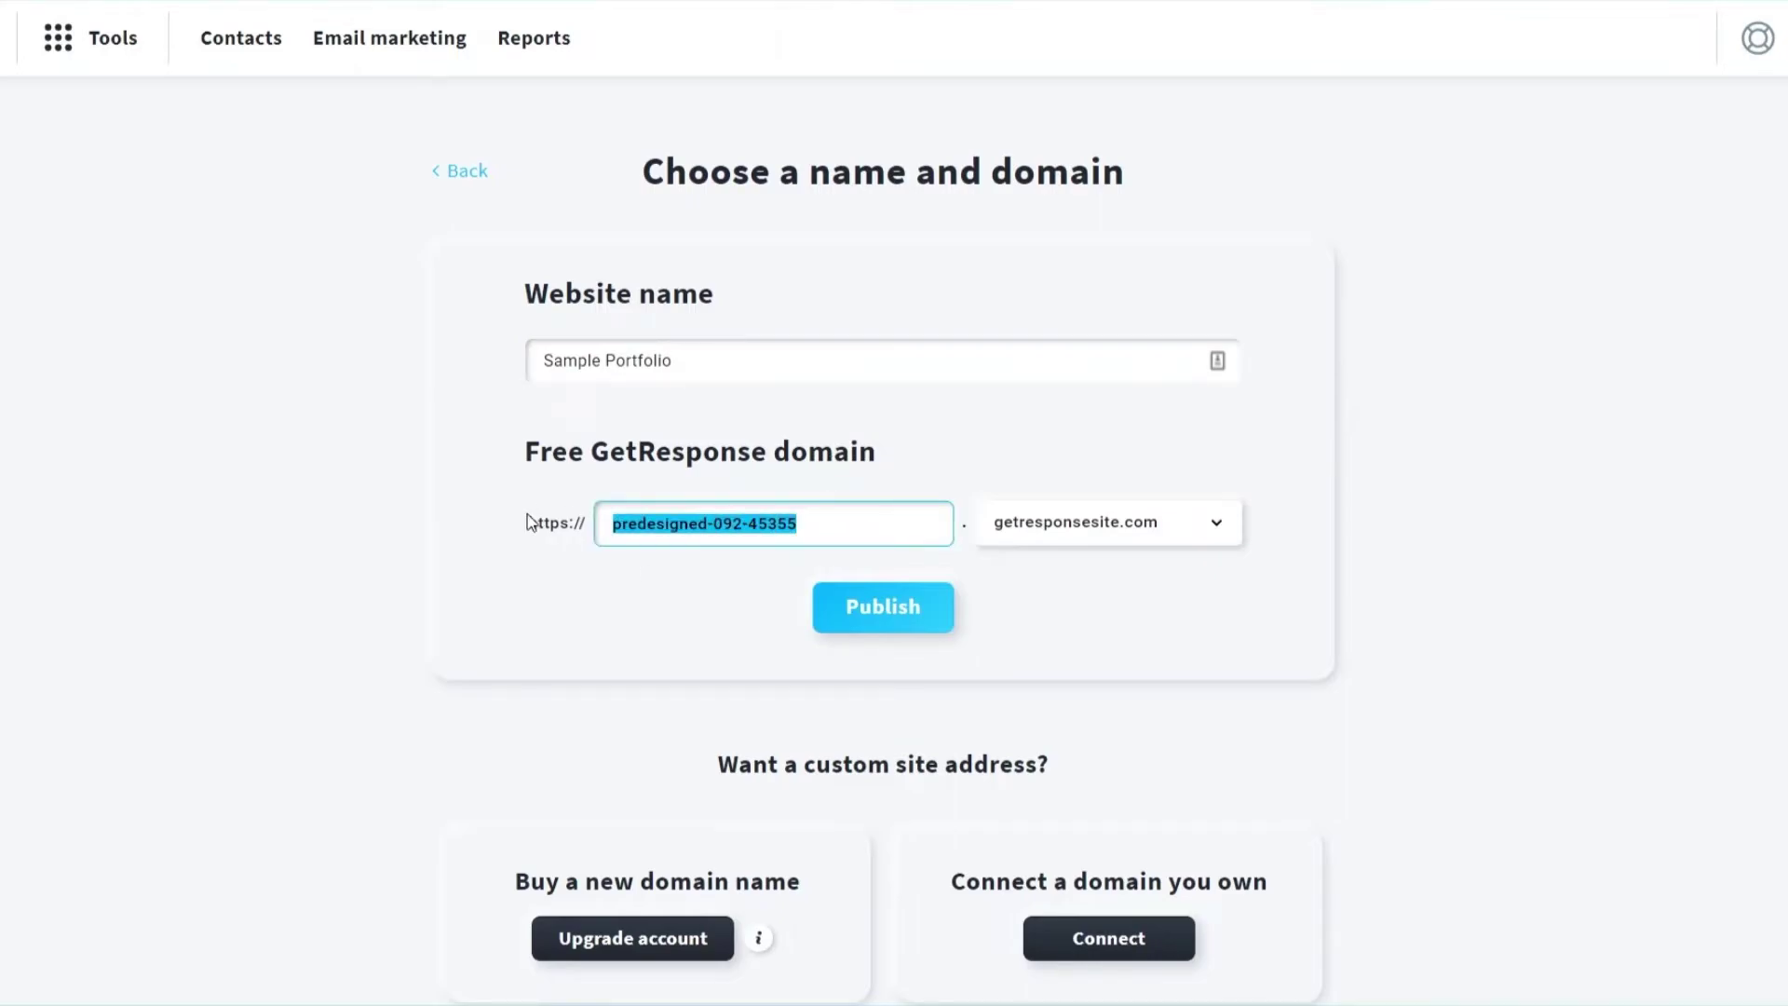
pyautogui.press('BackSpace')
pyautogui.write('sampleportfolio')
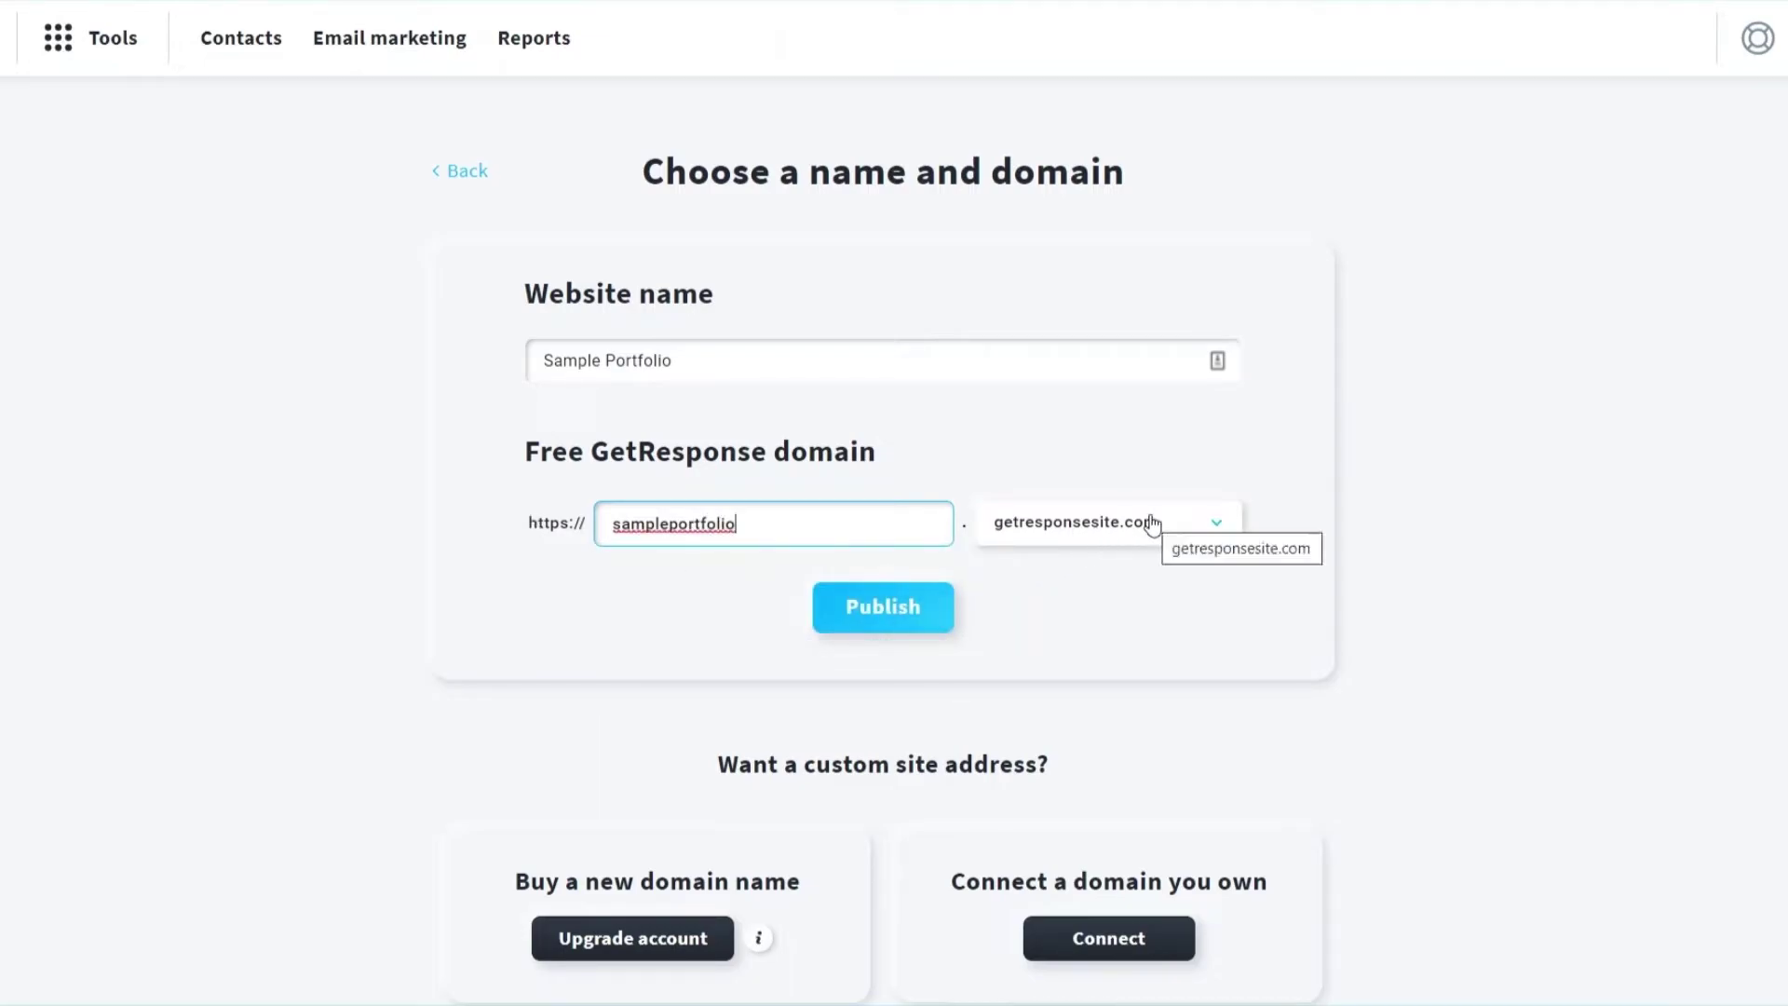
pyautogui.click(1195, 530)
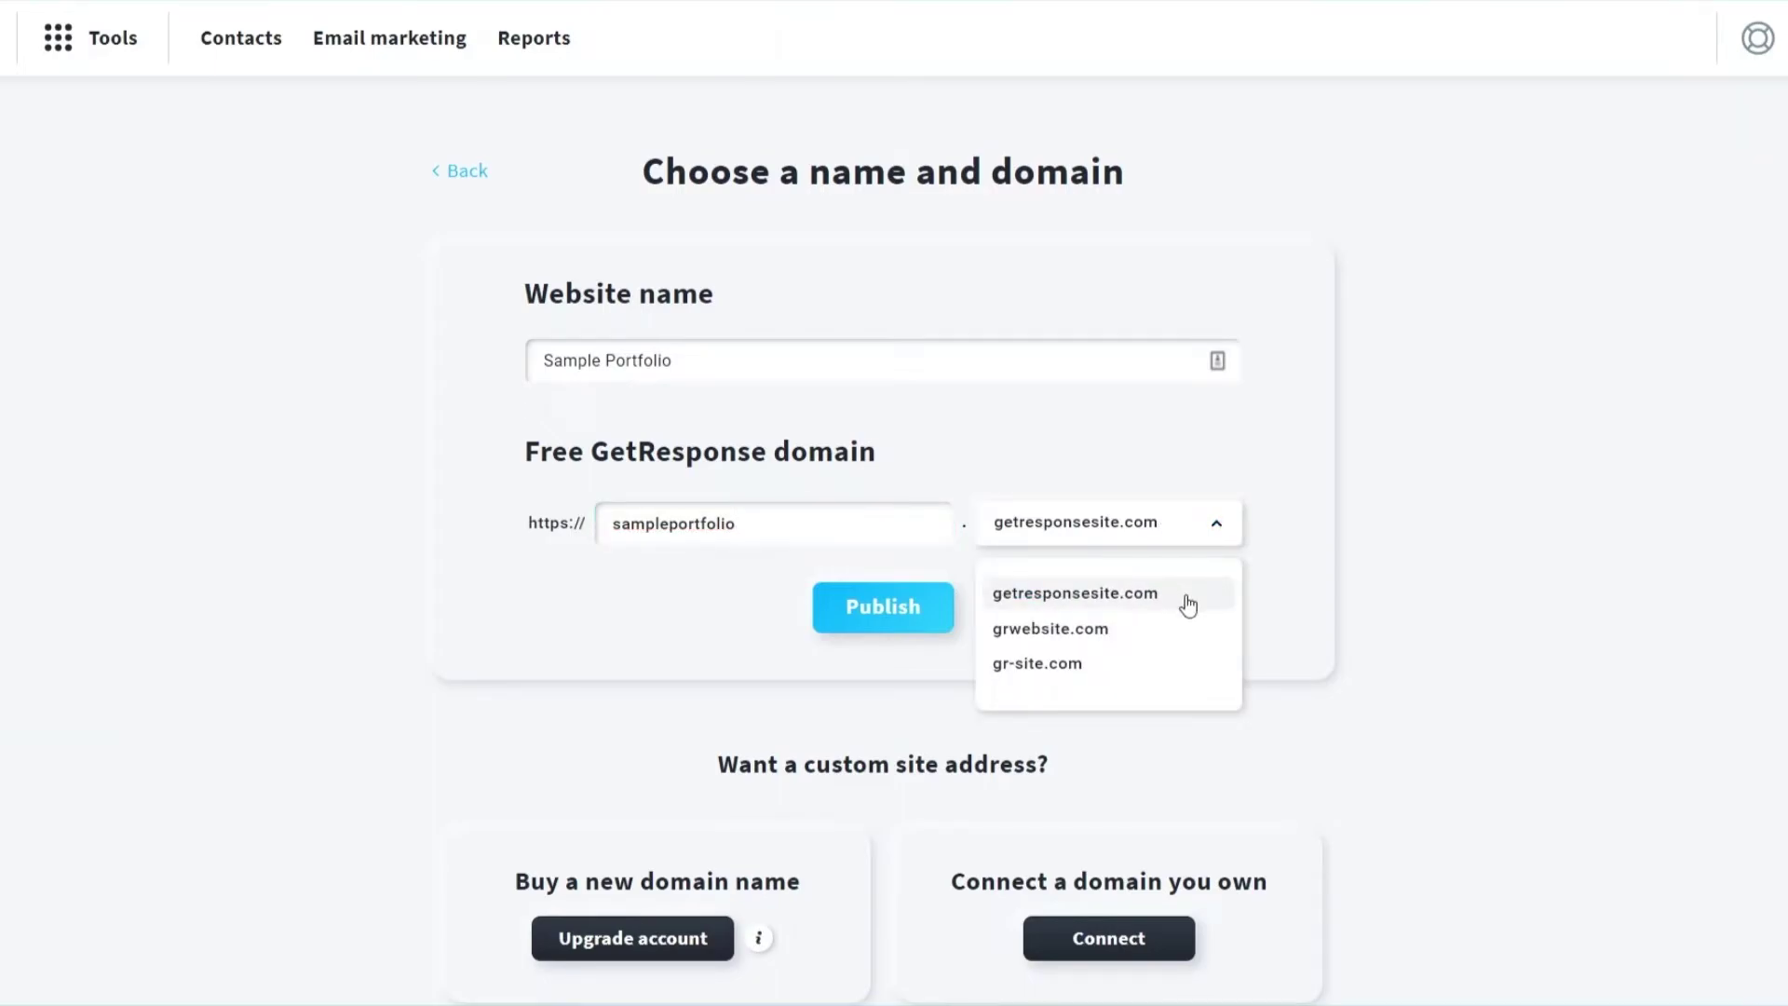
pyautogui.click(1102, 663)
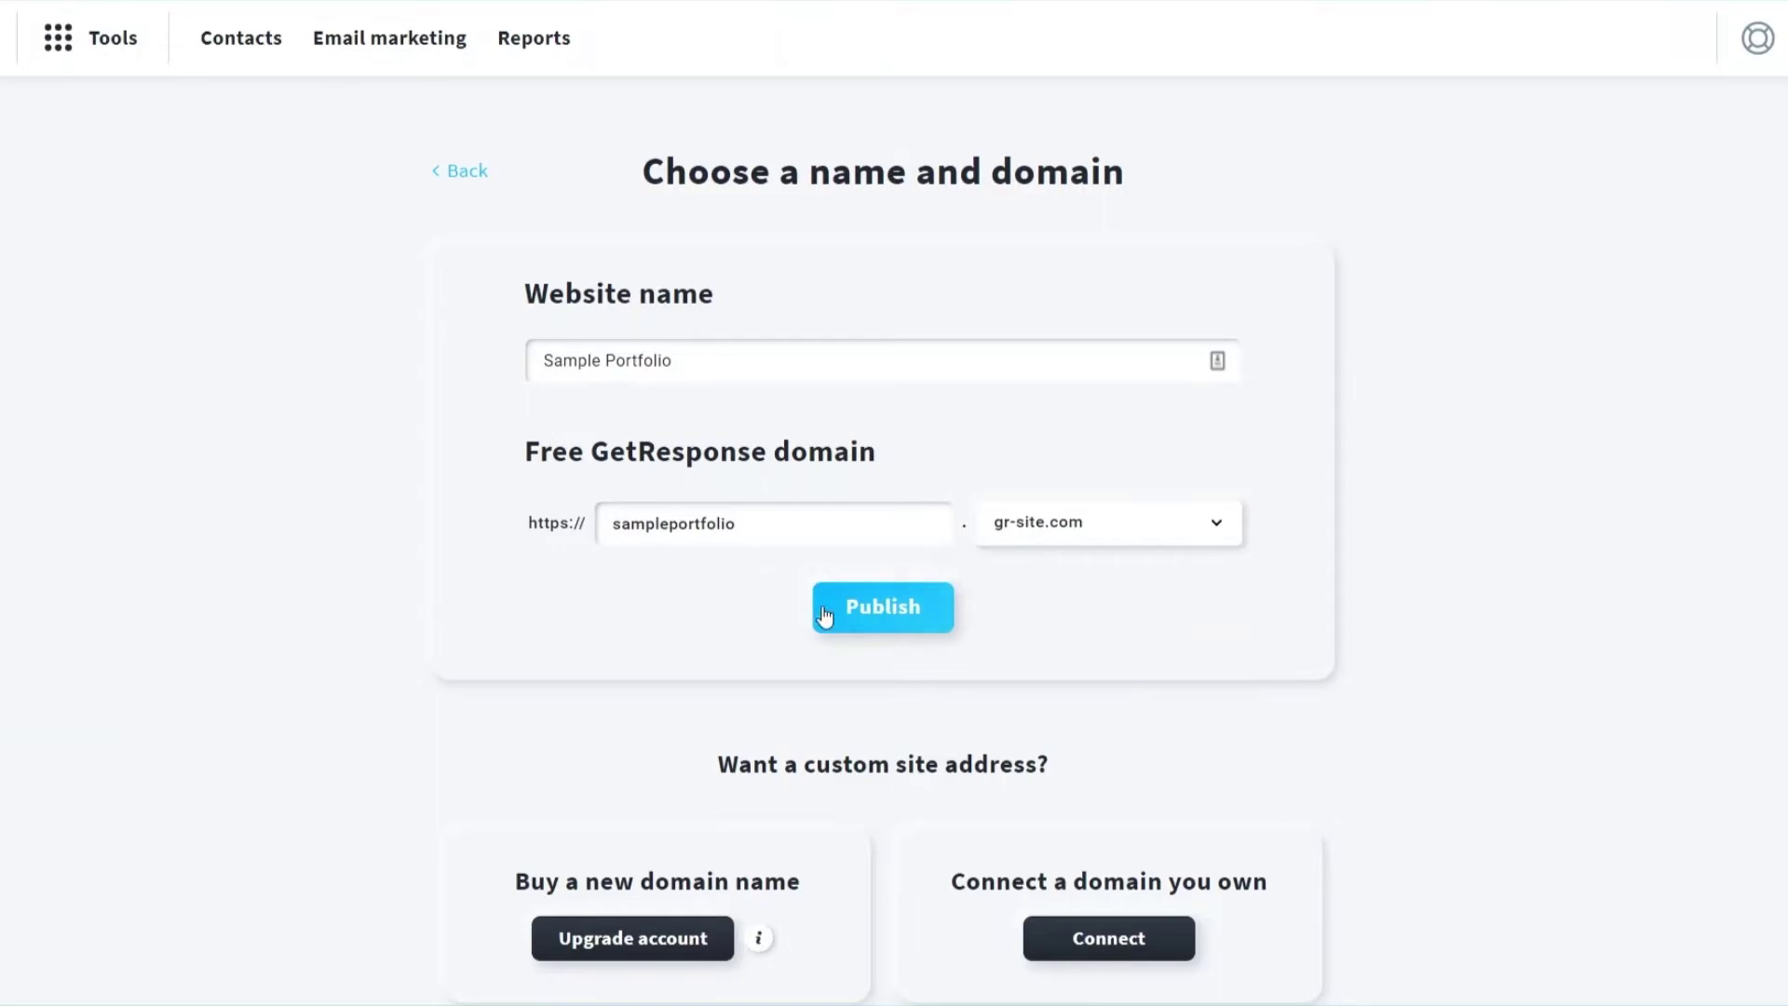
pyautogui.scroll(-2, 982, 571)
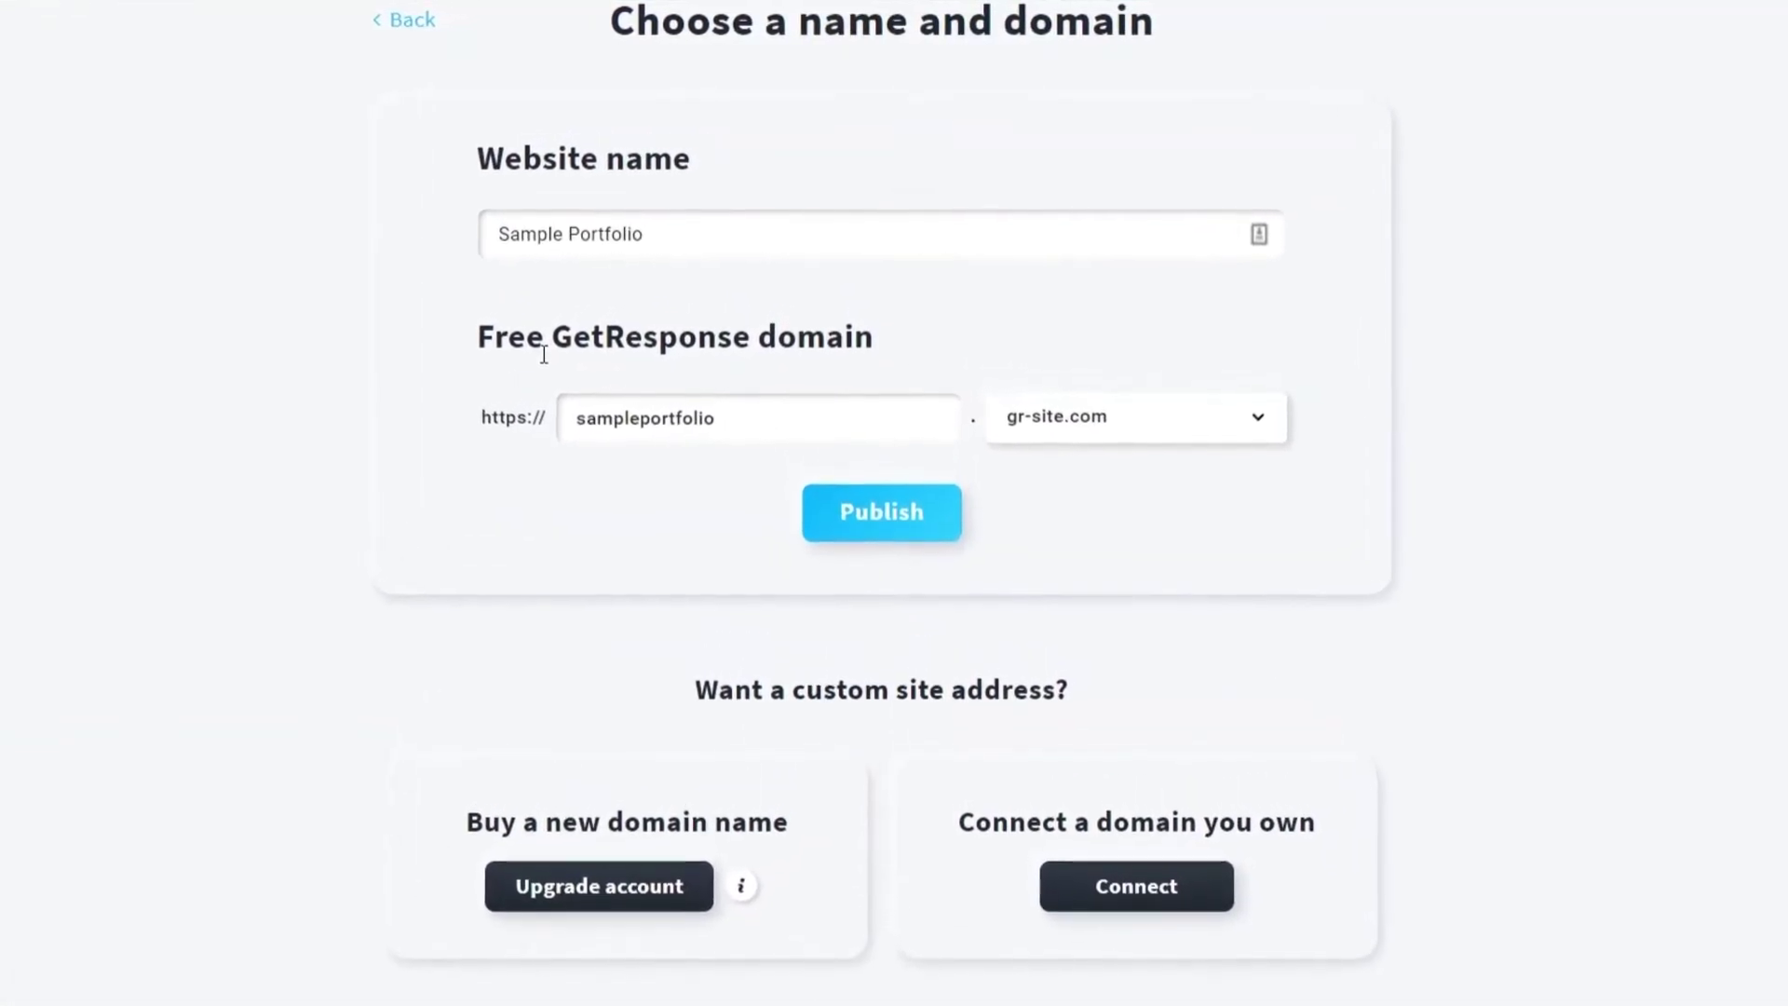
pyautogui.click(908, 526)
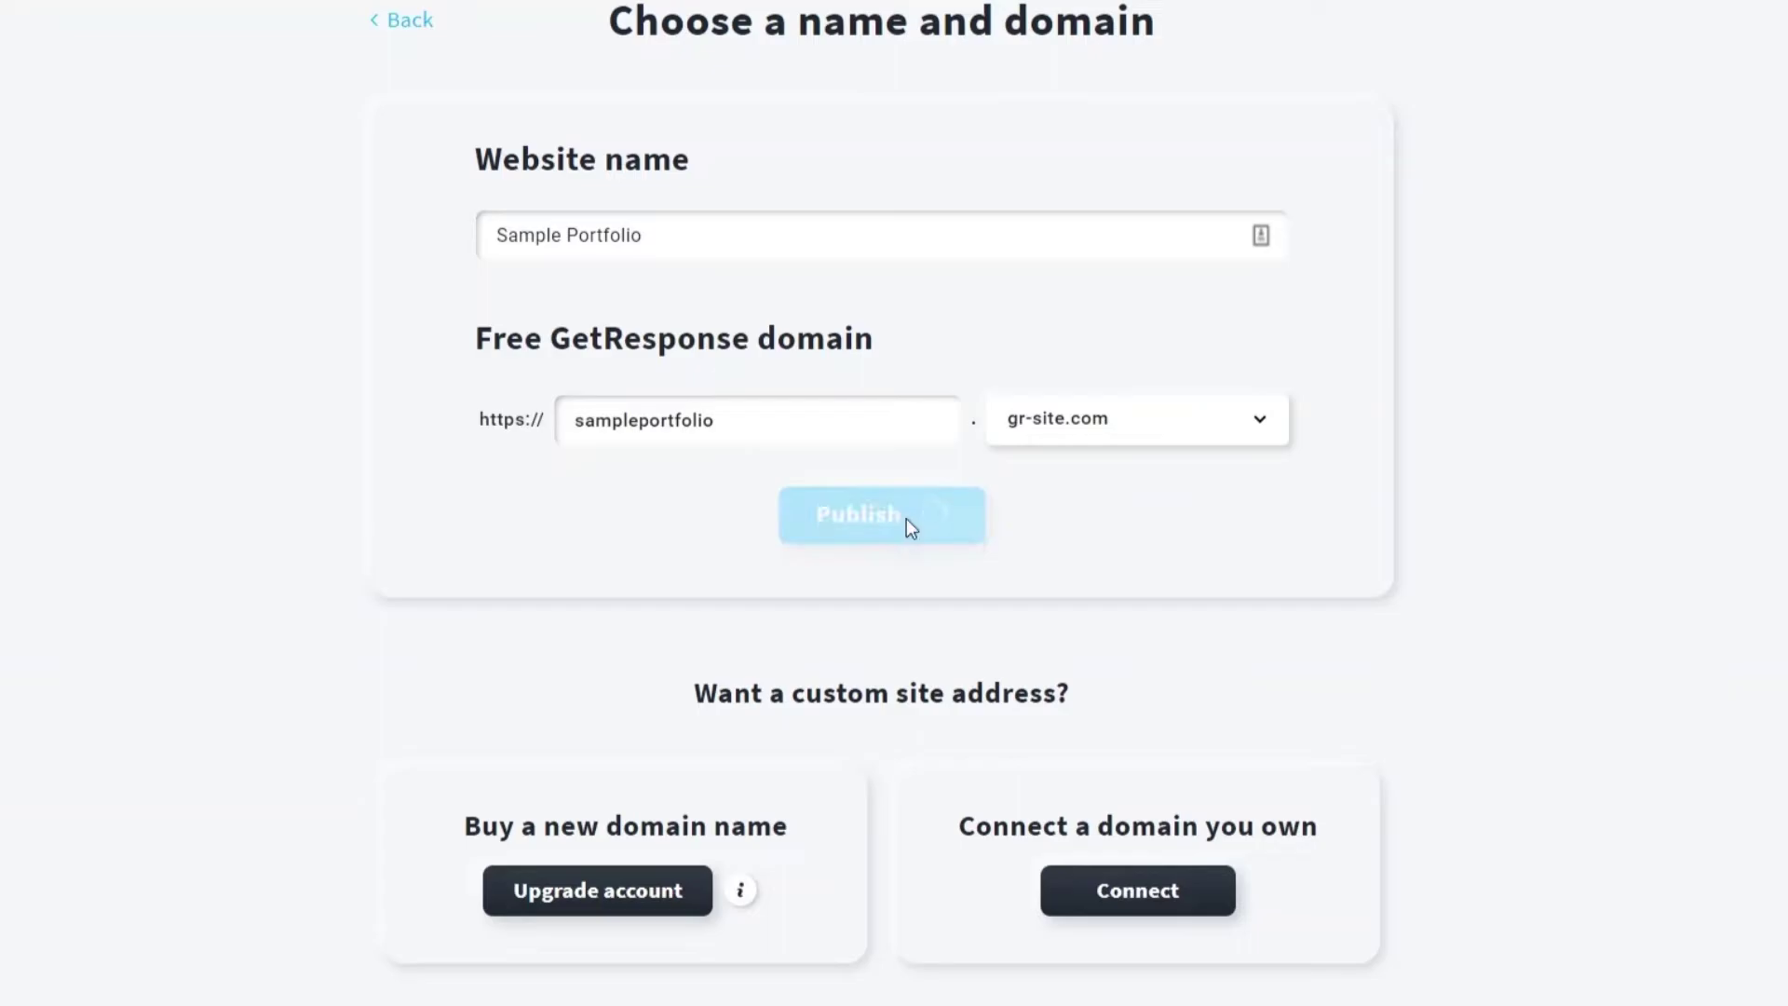